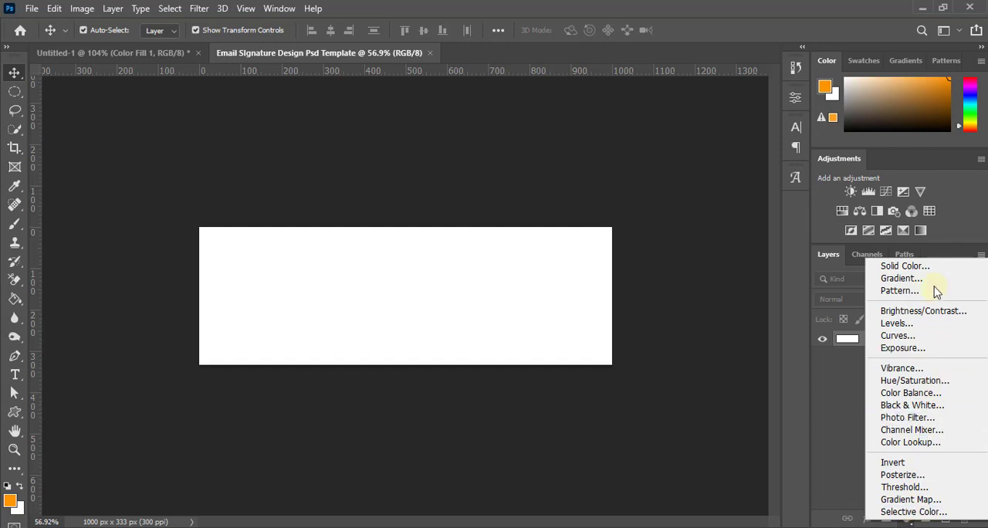
Add a Solid Color fill layer over the white background using colour #343740
{"action": "left_click", "coordinate": [926, 269]}
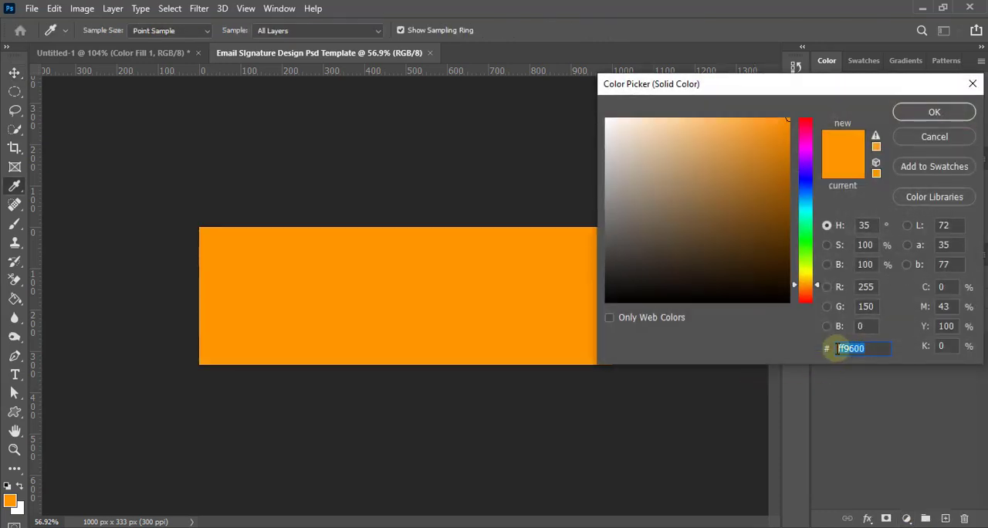
{"action": "type", "text": "343740"}
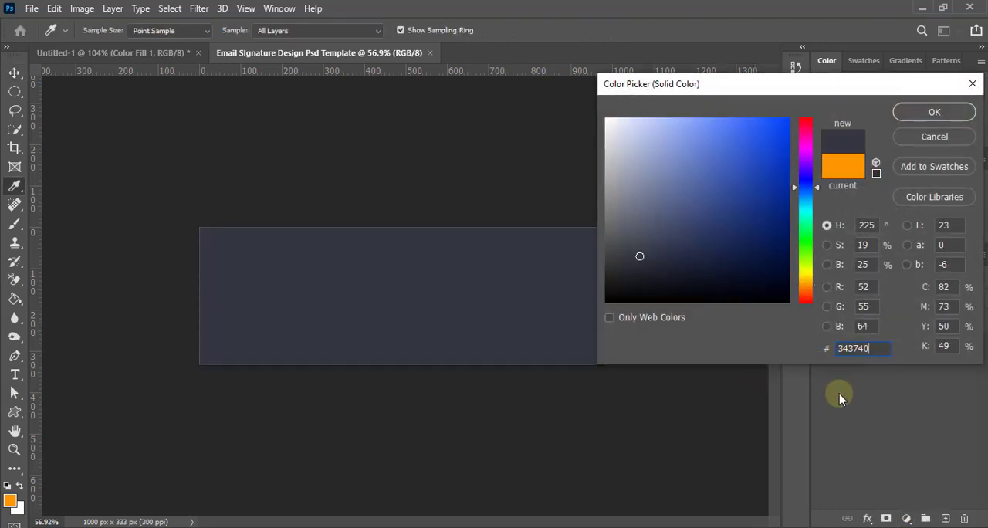
{"action": "left_click", "coordinate": [931, 112]}
{"action": "key", "text": "v"}
Draw a closed orange wave shape about 312 px wide and 96 px high in the canvas's lower-right corner with the Pen tool
{"action": "scroll", "coordinate": [361, 301], "scroll_direction": "up", "scroll_amount": 2}
{"action": "scroll", "coordinate": [361, 301], "scroll_direction": "up", "scroll_amount": 1}
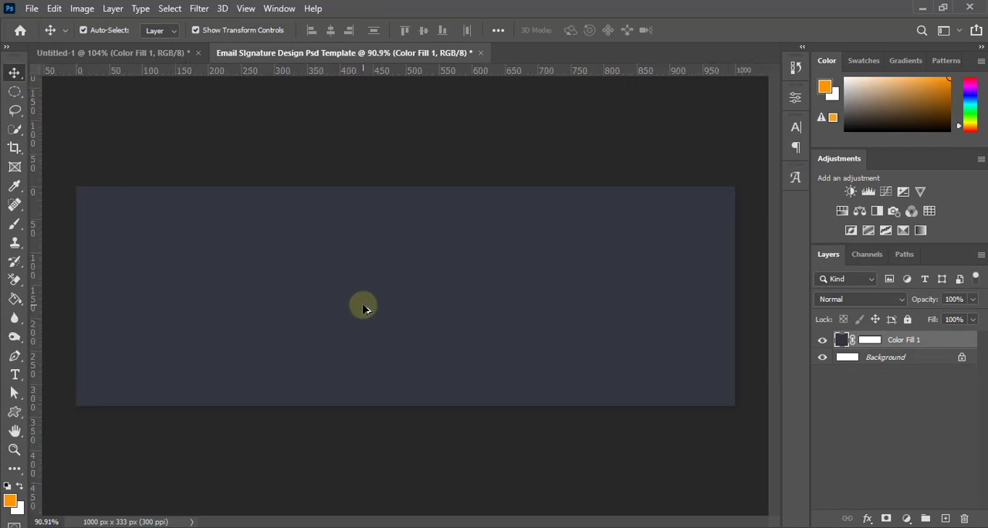
{"action": "scroll", "coordinate": [432, 325], "scroll_direction": "down", "scroll_amount": 2}
{"action": "scroll", "coordinate": [432, 325], "scroll_direction": "up", "scroll_amount": 1}
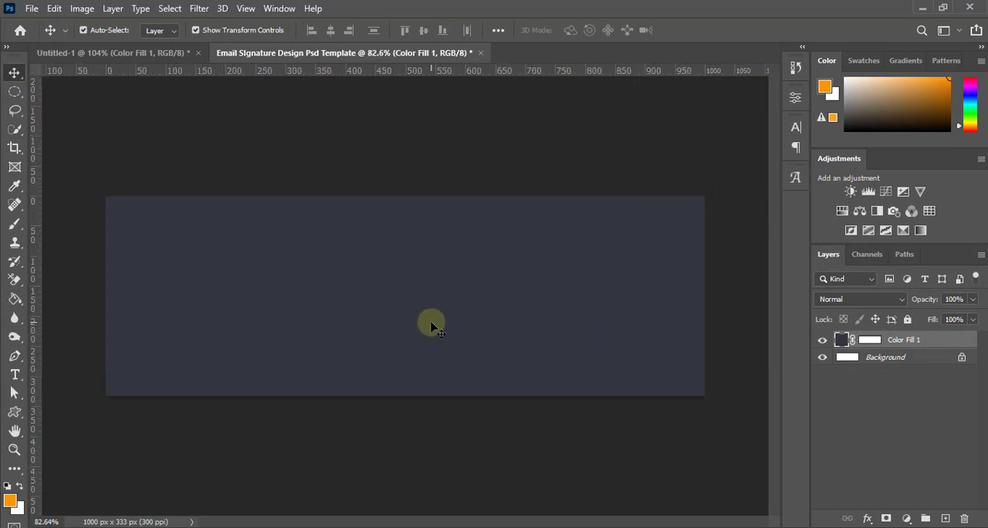
{"action": "scroll", "coordinate": [432, 325], "scroll_direction": "down", "scroll_amount": 1}
{"action": "scroll", "coordinate": [433, 326], "scroll_direction": "up", "scroll_amount": 1}
{"action": "left_click", "coordinate": [13, 359]}
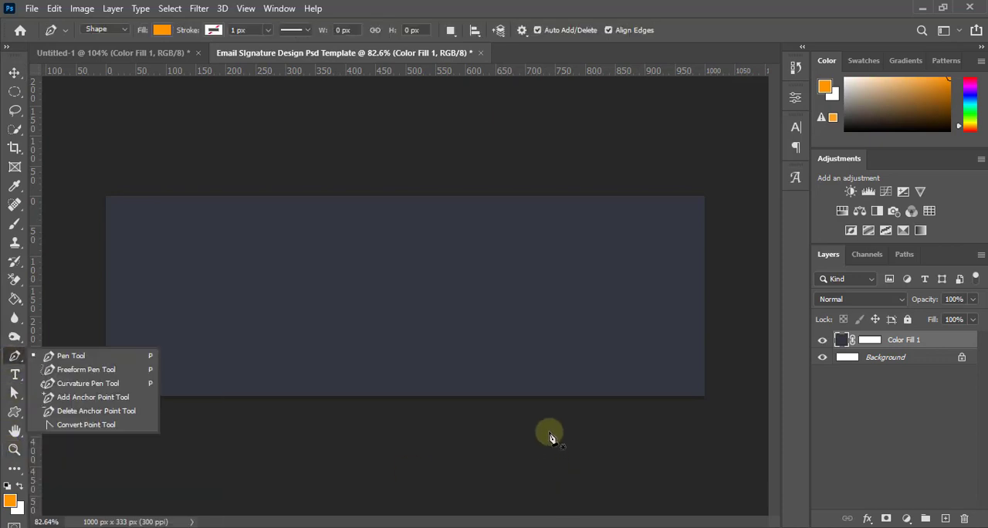
{"action": "left_click", "coordinate": [523, 402]}
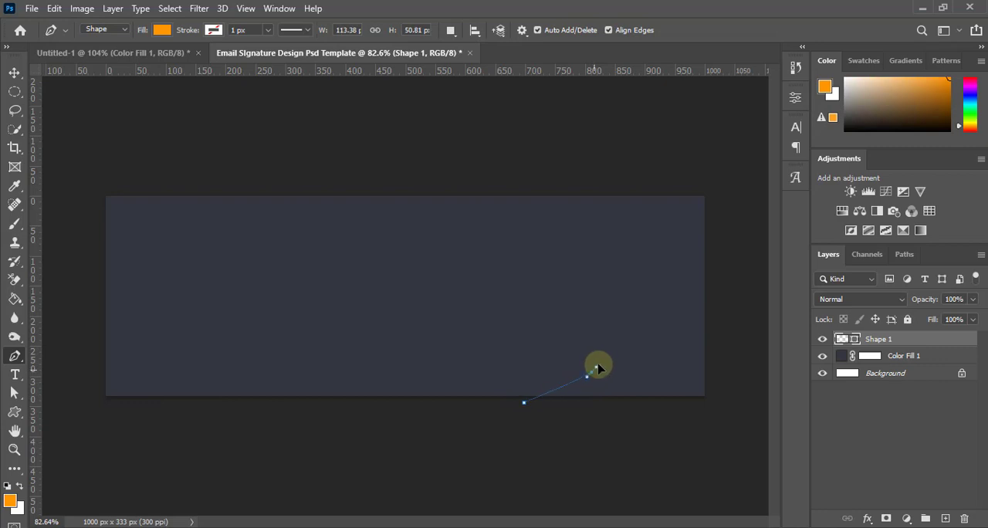
{"action": "left_click_drag", "start_coordinate": [592, 372], "coordinate": [605, 354]}
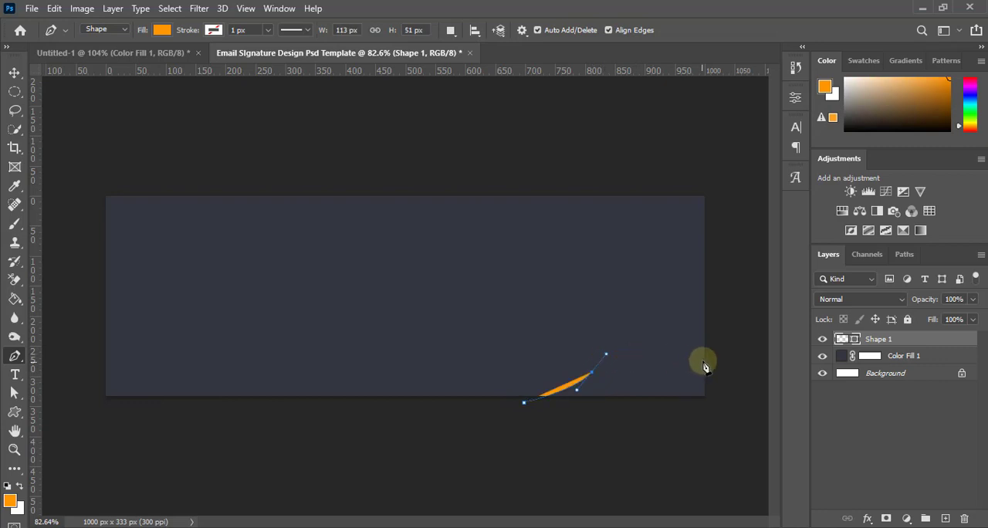
{"action": "left_click_drag", "start_coordinate": [710, 356], "coordinate": [762, 371]}
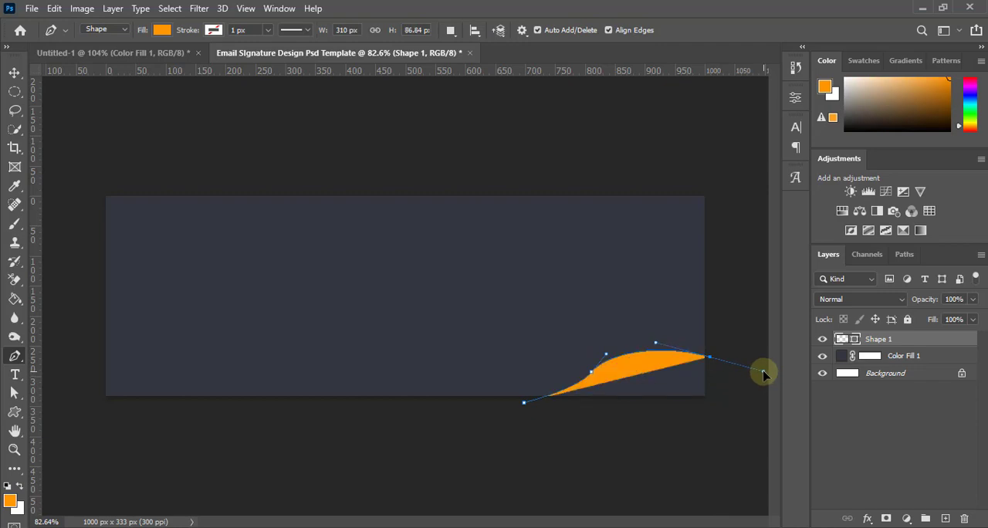
{"action": "key", "text": "ctrl+z"}
{"action": "left_click_drag", "start_coordinate": [710, 351], "coordinate": [762, 367]}
{"action": "left_click", "coordinate": [710, 353]}
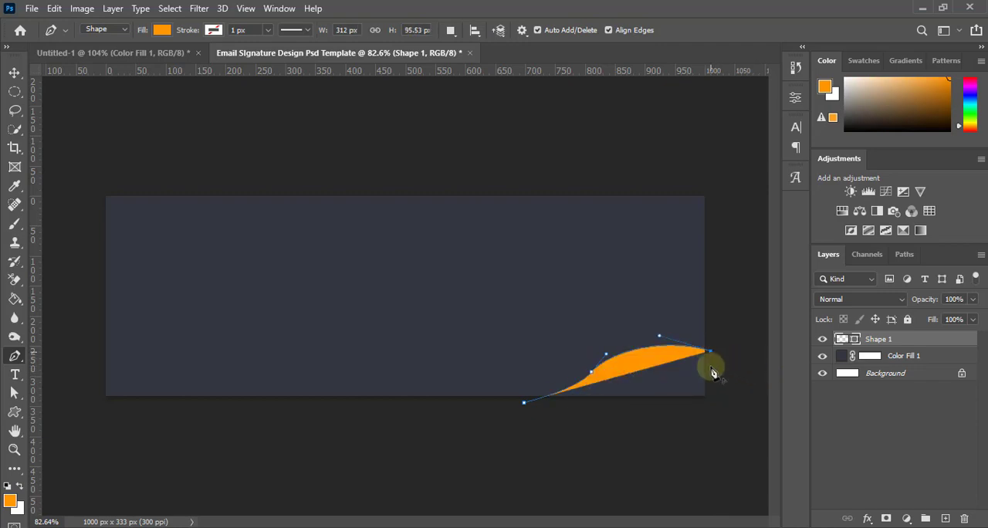
{"action": "left_click", "coordinate": [710, 401]}
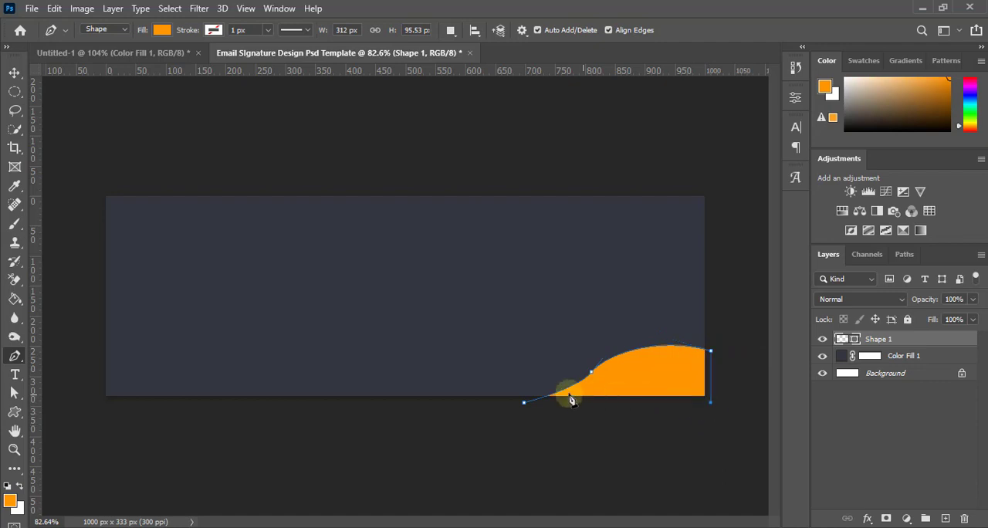
{"action": "left_click", "coordinate": [525, 406]}
Refine the orange wave's anchor points to a smoother curve about 307 px wide and 93 px high, leaving the shape deselected
{"action": "key", "text": "a"}
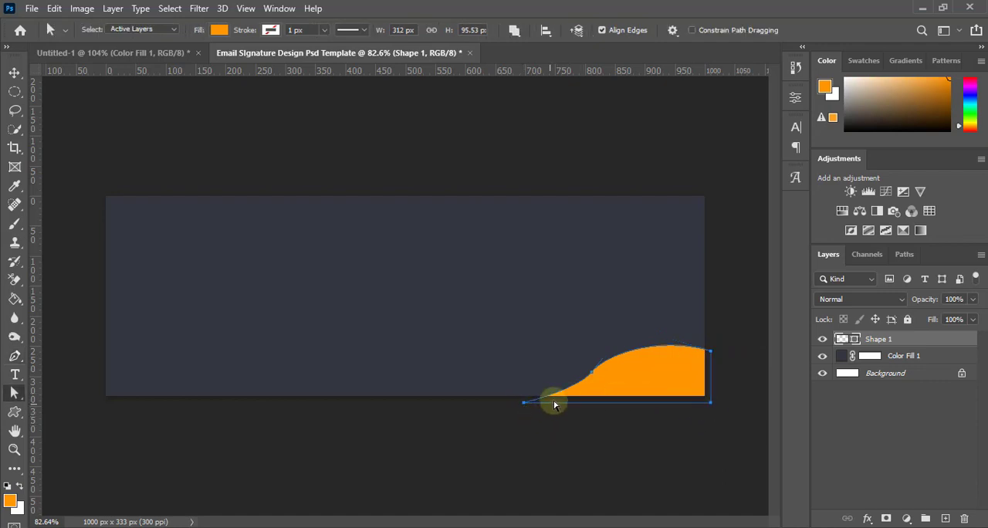
{"action": "left_click_drag", "start_coordinate": [592, 376], "coordinate": [614, 376]}
{"action": "left_click", "coordinate": [529, 406]}
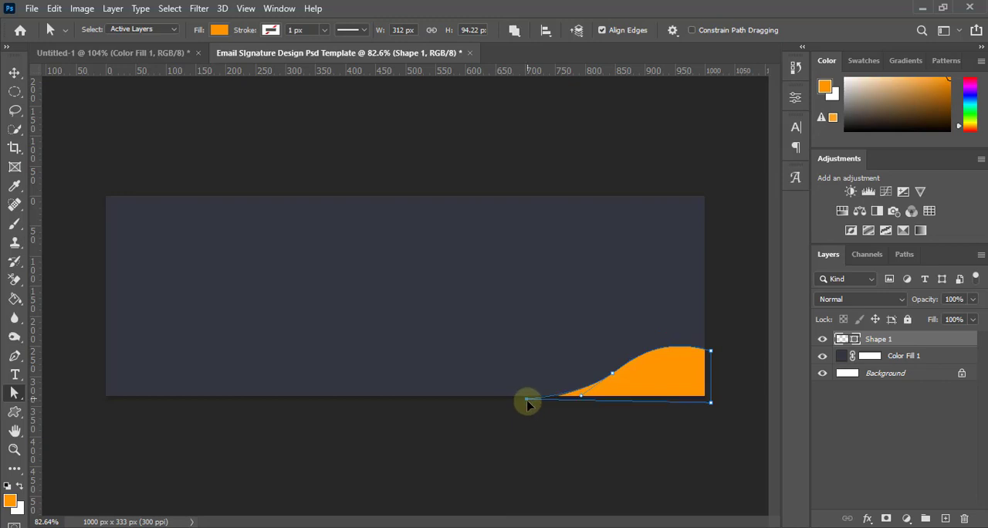
{"action": "left_click_drag", "start_coordinate": [527, 402], "coordinate": [527, 404]}
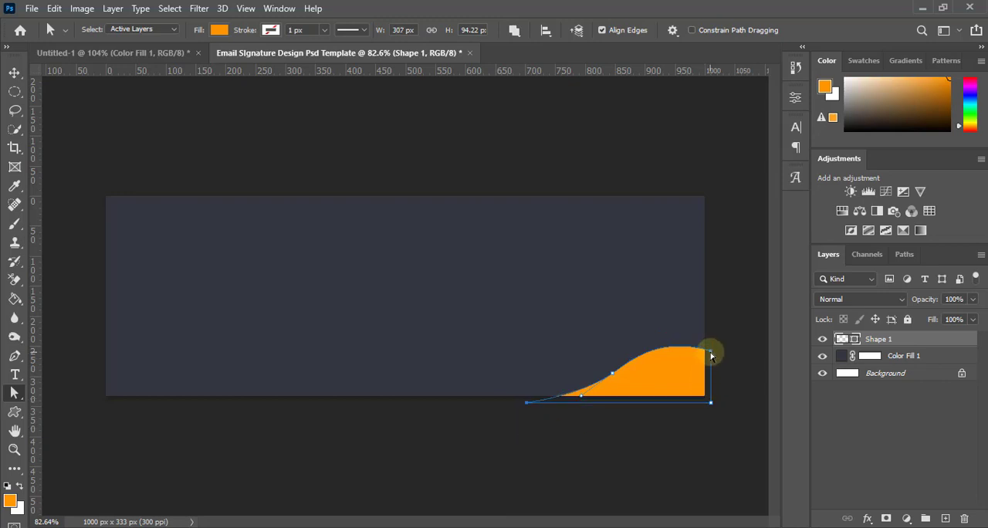
{"action": "left_click_drag", "start_coordinate": [711, 355], "coordinate": [710, 352]}
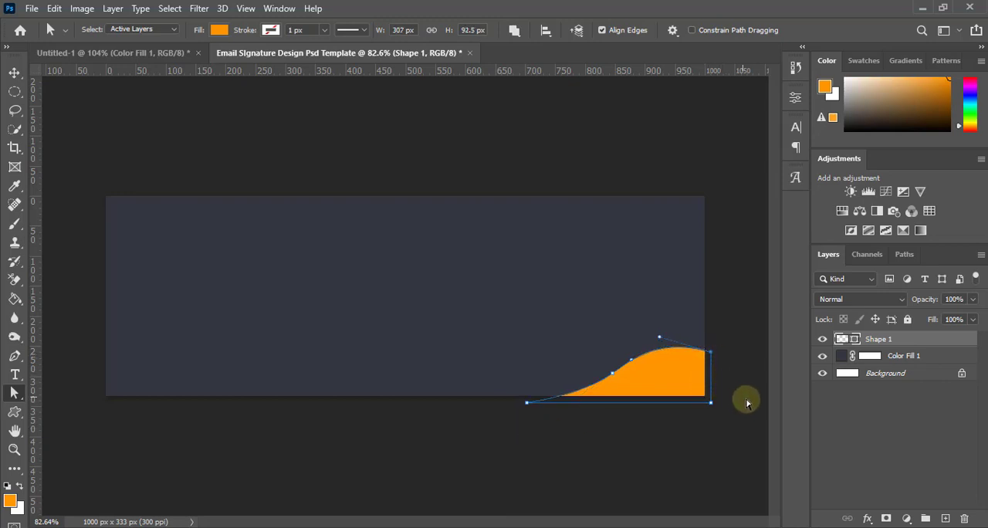
{"action": "left_click", "coordinate": [14, 71]}
{"action": "left_click", "coordinate": [561, 446]}
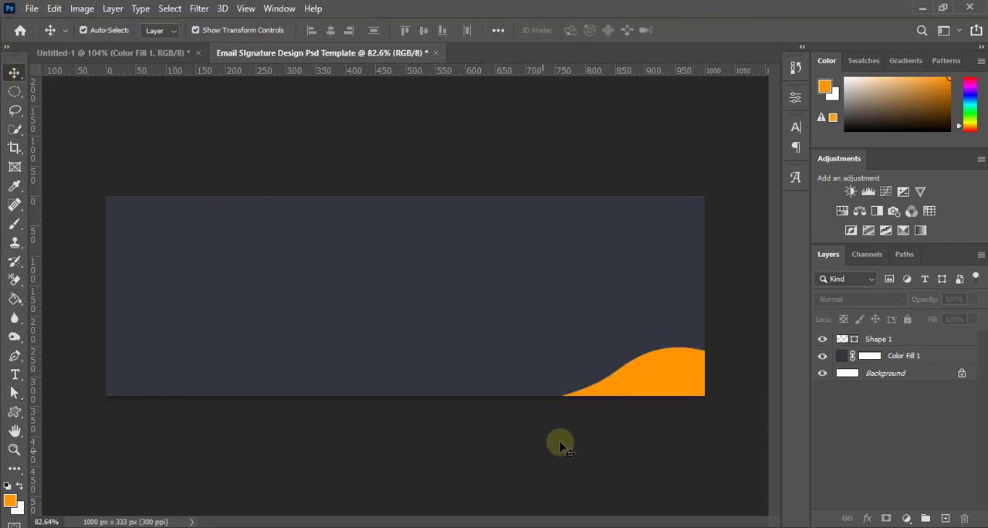
Duplicate the orange wave into the canvas's upper-left corner and flip the copy horizontally and vertically
{"action": "scroll", "coordinate": [574, 433], "scroll_direction": "down", "scroll_amount": 2}
{"action": "scroll", "coordinate": [532, 393], "scroll_direction": "up", "scroll_amount": 2}
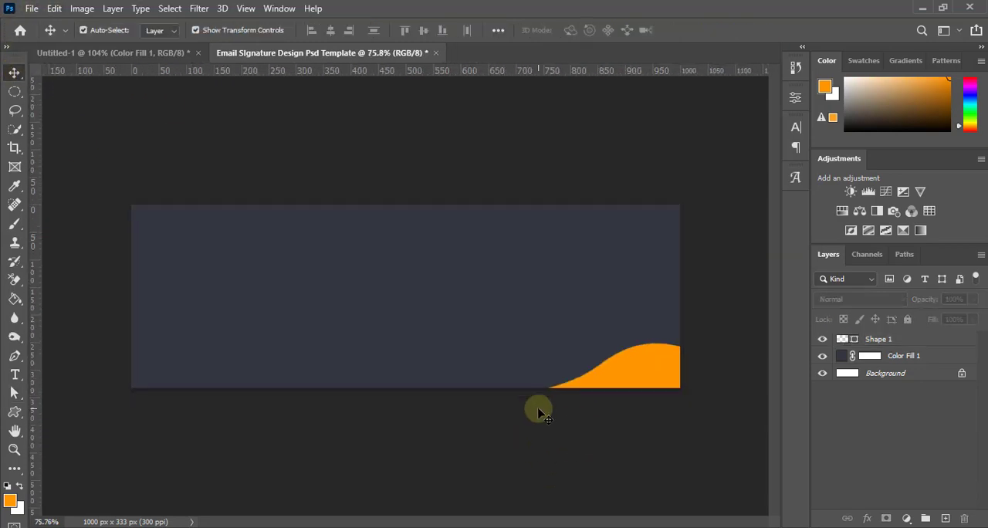
{"action": "left_click_drag", "start_coordinate": [644, 377], "coordinate": [256, 235]}
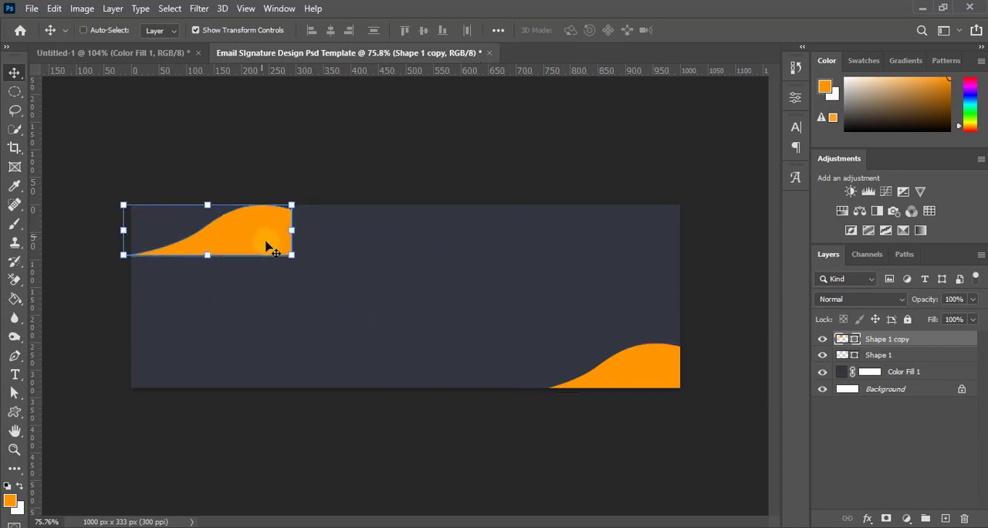
{"action": "key", "text": "ctrl+t"}
{"action": "right_click", "coordinate": [268, 246]}
{"action": "left_click", "coordinate": [324, 488]}
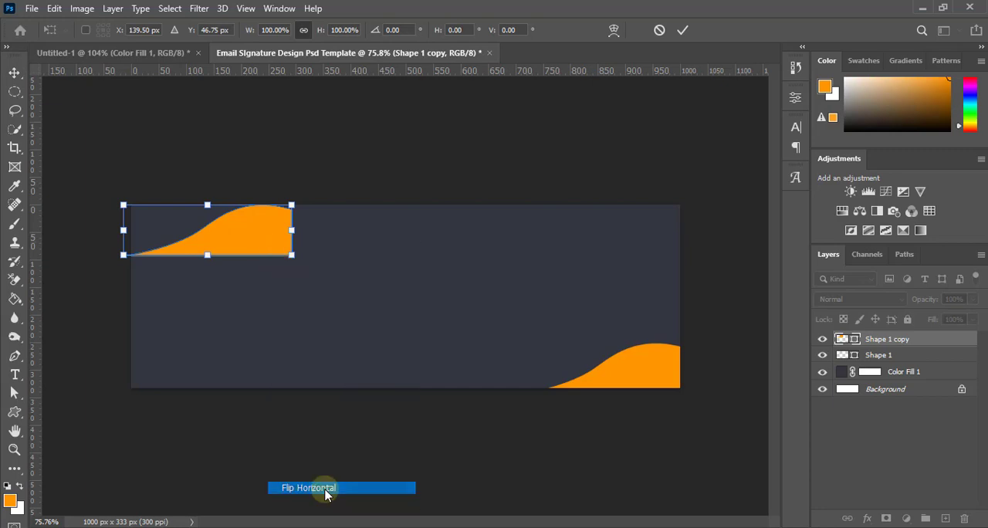
{"action": "right_click", "coordinate": [171, 229]}
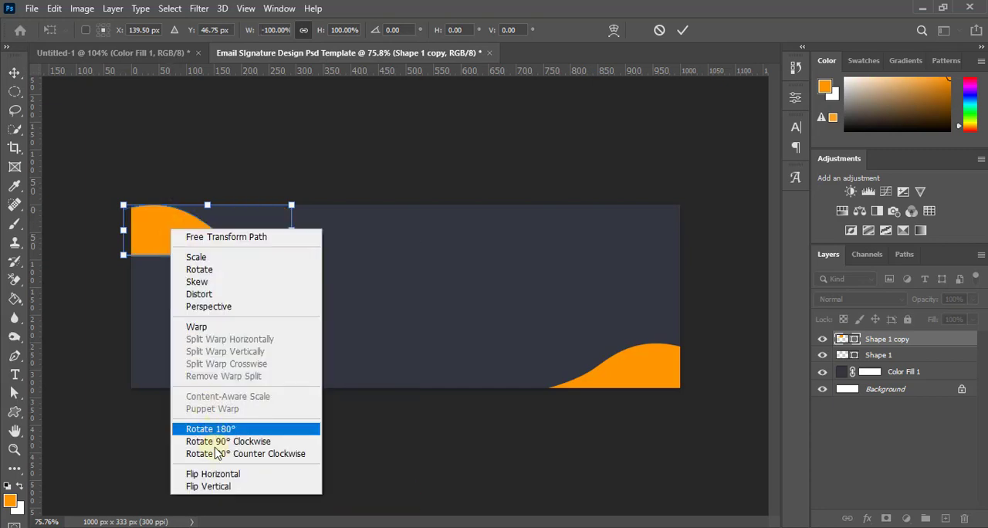
{"action": "left_click", "coordinate": [221, 487]}
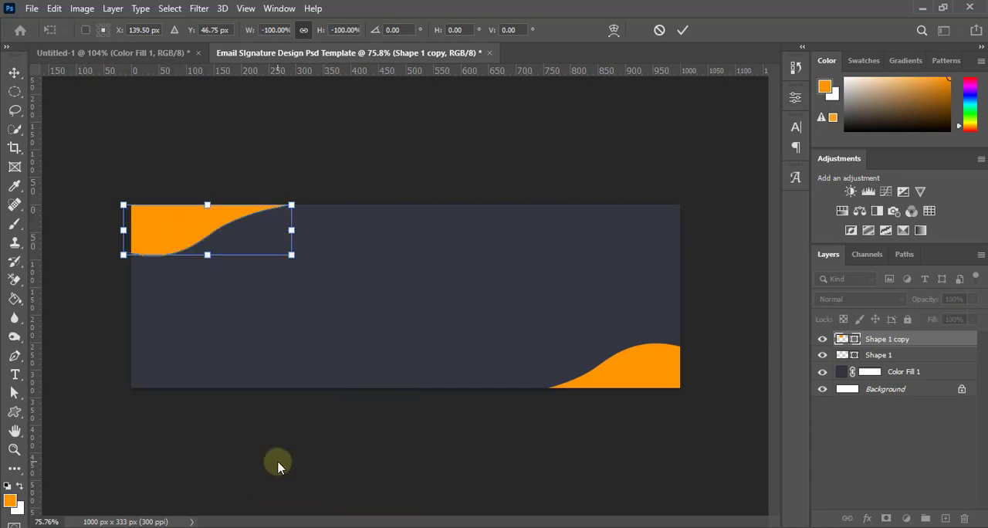
Nudge the flipped wave slightly up and left so it overhangs the canvas corner, and apply the transformation
{"action": "key", "text": "Up"}
{"action": "key", "text": "Up"}
{"action": "key", "text": "Up"}
{"action": "key", "text": "Up"}
{"action": "key", "text": "Up"}
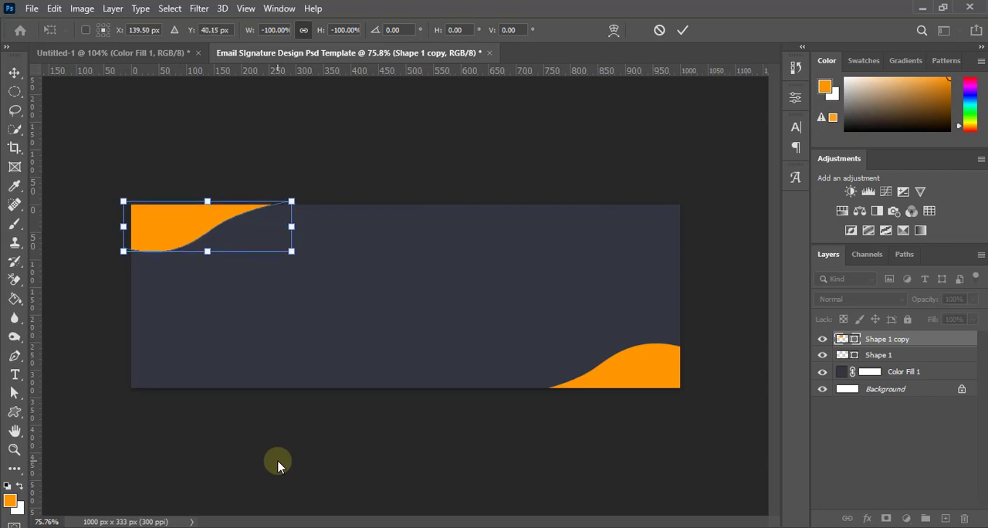
{"action": "key", "text": "Down"}
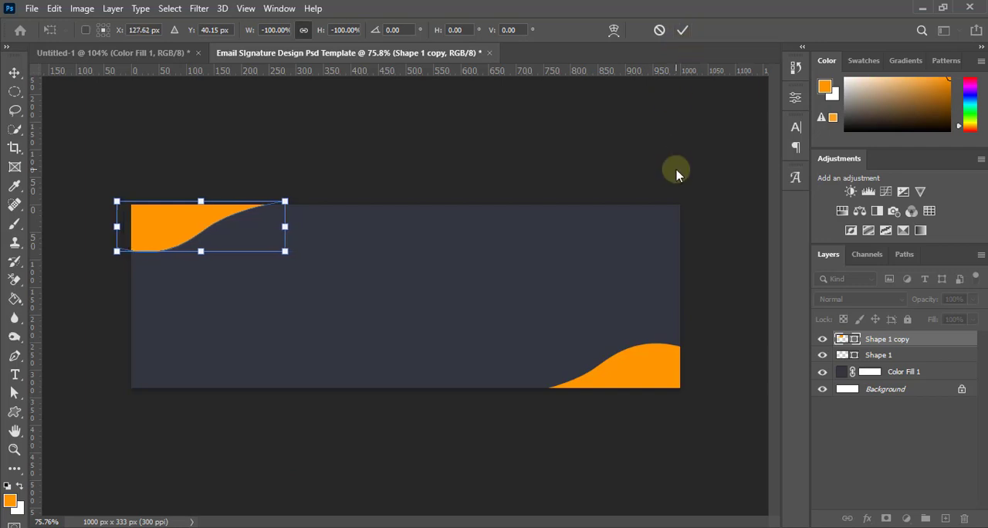
{"action": "key", "text": "Left"}
{"action": "key", "text": "Left"}
{"action": "left_click", "coordinate": [682, 31]}
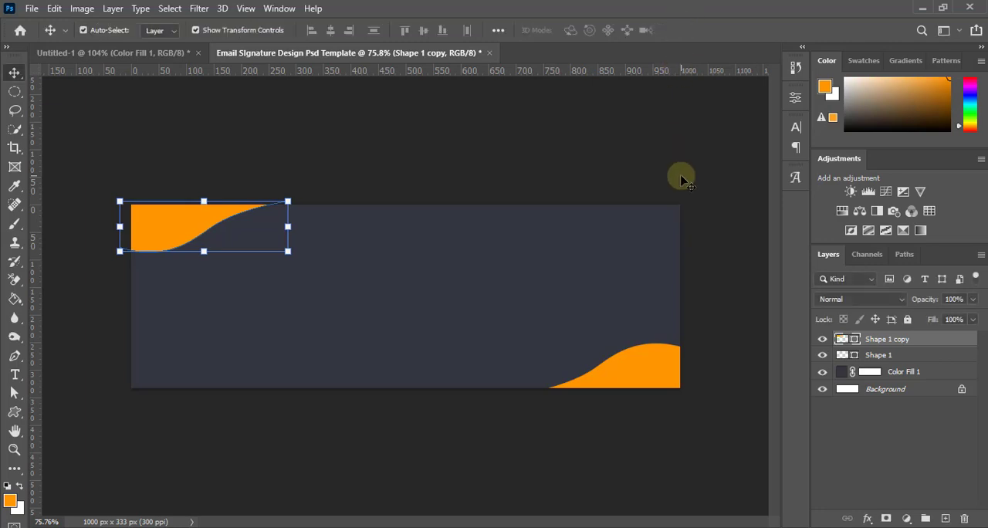
{"action": "scroll", "coordinate": [242, 262], "scroll_direction": "up", "scroll_amount": 2}
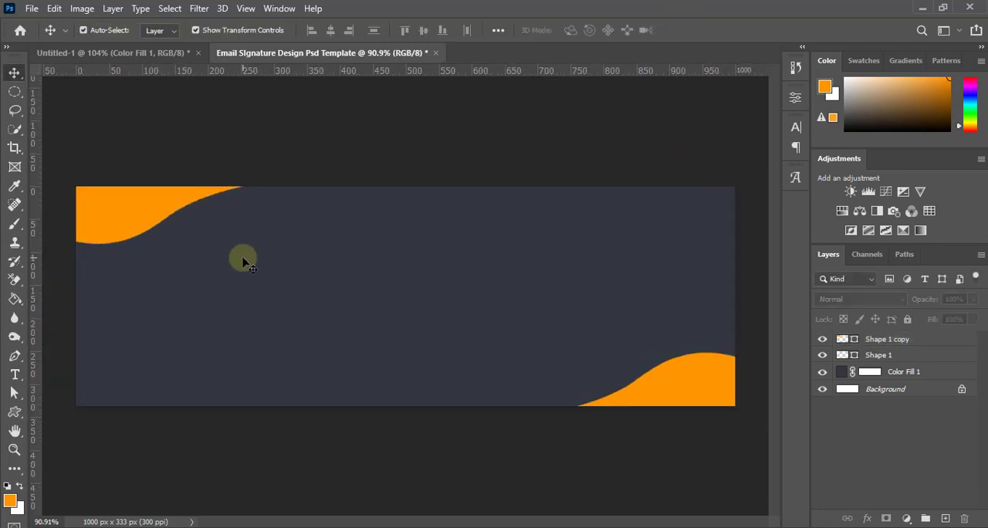
{"action": "scroll", "coordinate": [242, 262], "scroll_direction": "down", "scroll_amount": 3}
{"action": "scroll", "coordinate": [242, 262], "scroll_direction": "down", "scroll_amount": 4}
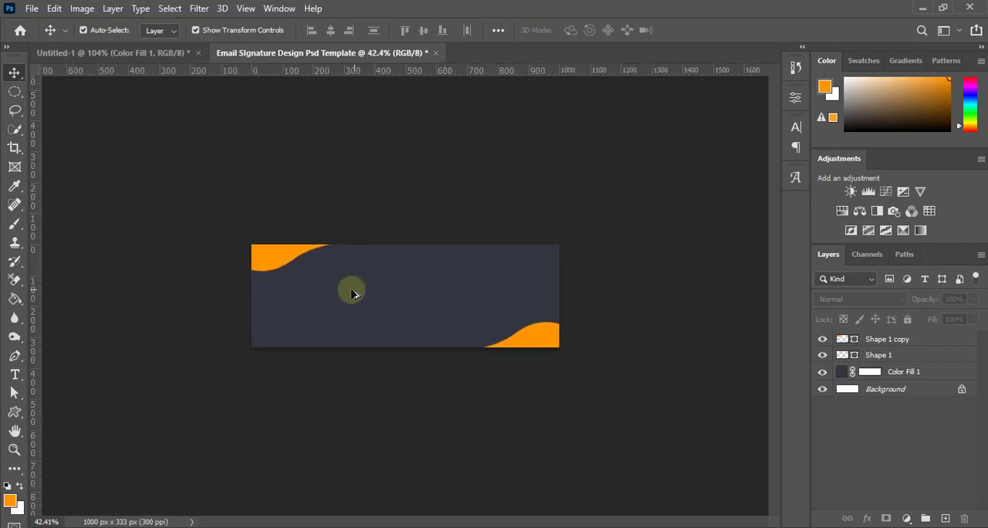
{"action": "scroll", "coordinate": [352, 287], "scroll_direction": "up", "scroll_amount": 3}
{"action": "scroll", "coordinate": [352, 287], "scroll_direction": "down", "scroll_amount": 3}
{"action": "scroll", "coordinate": [291, 269], "scroll_direction": "up", "scroll_amount": 3}
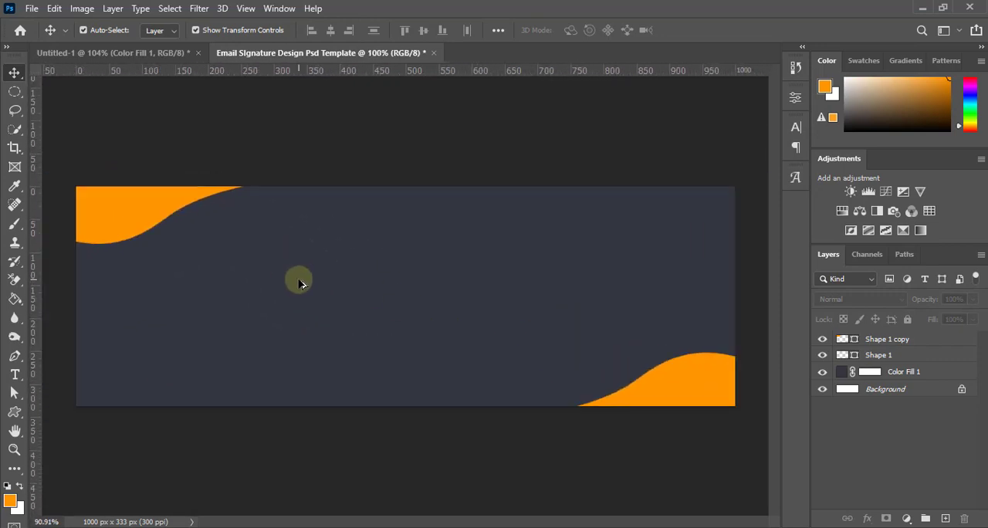
{"action": "scroll", "coordinate": [294, 271], "scroll_direction": "down", "scroll_amount": 2}
{"action": "scroll", "coordinate": [296, 274], "scroll_direction": "up", "scroll_amount": 1}
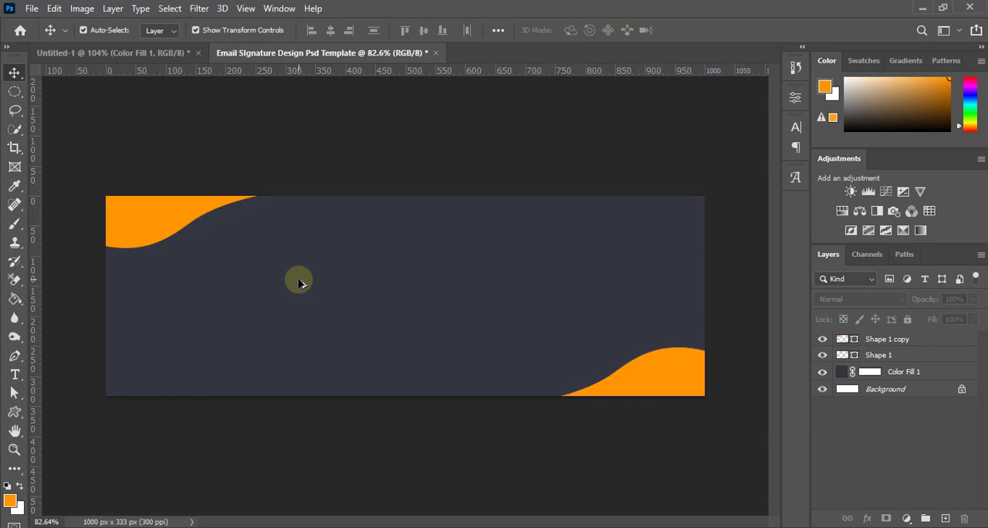
{"action": "scroll", "coordinate": [331, 306], "scroll_direction": "up", "scroll_amount": 1}
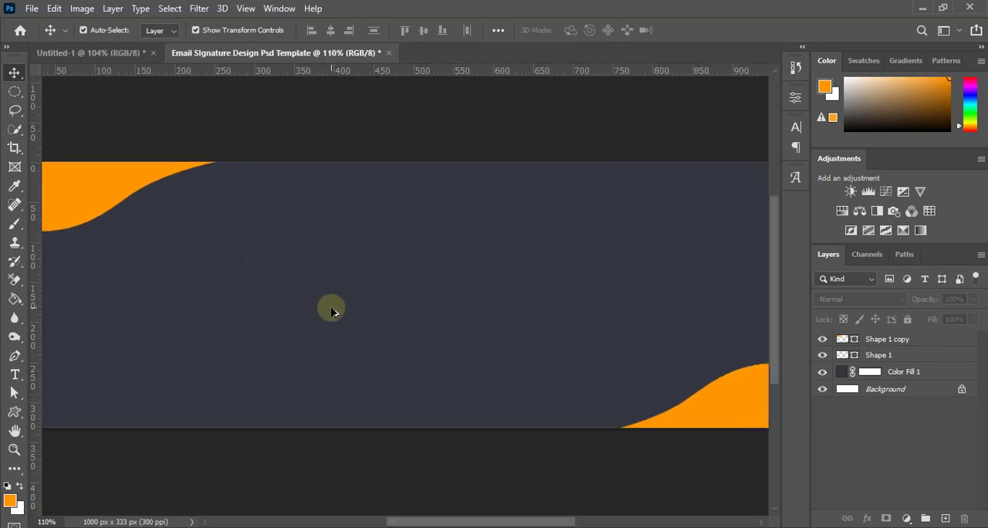
{"action": "scroll", "coordinate": [690, 406], "scroll_direction": "down", "scroll_amount": 1}
Add a Gradient Overlay layer style to the orange wave in the canvas's lower-right corner
{"action": "left_click", "coordinate": [673, 383]}
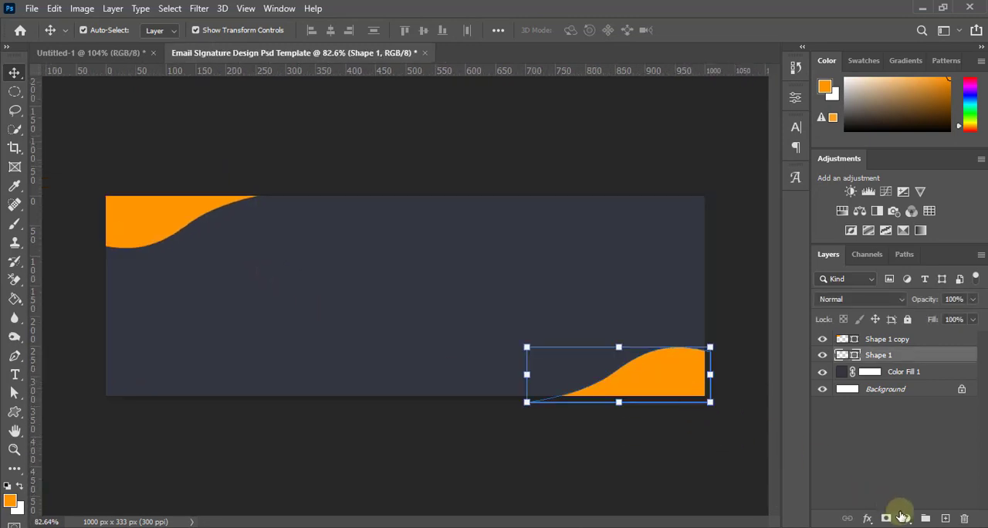
{"action": "left_click", "coordinate": [869, 519]}
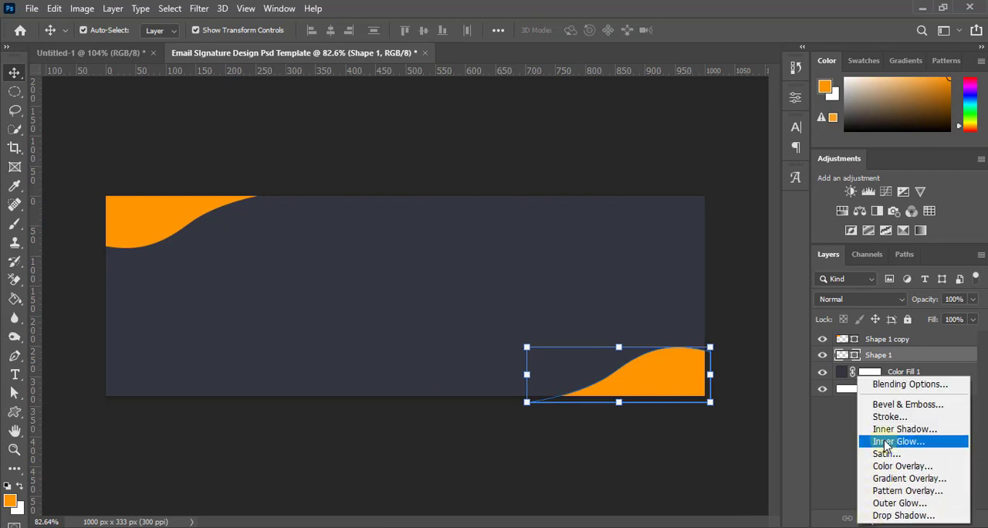
{"action": "left_click", "coordinate": [899, 383]}
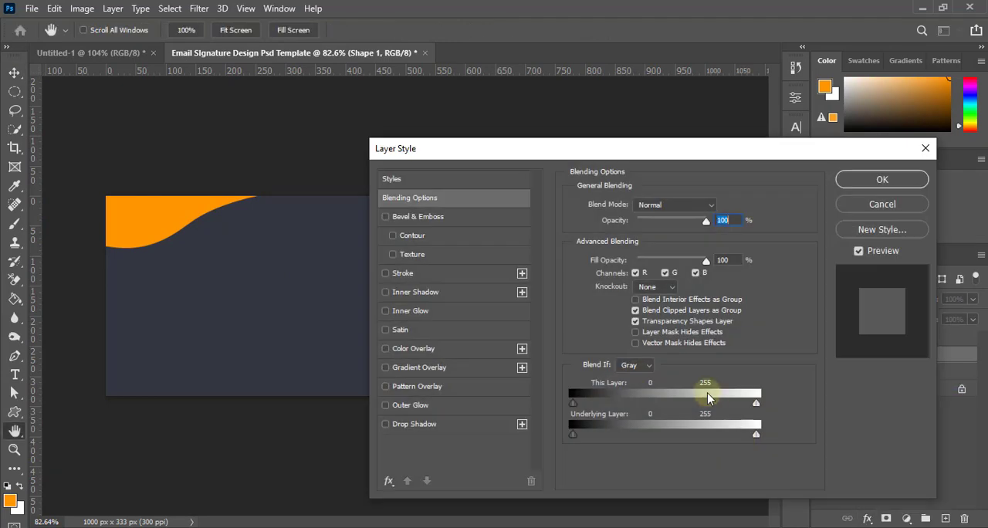
{"action": "left_click_drag", "start_coordinate": [551, 154], "coordinate": [811, 150]}
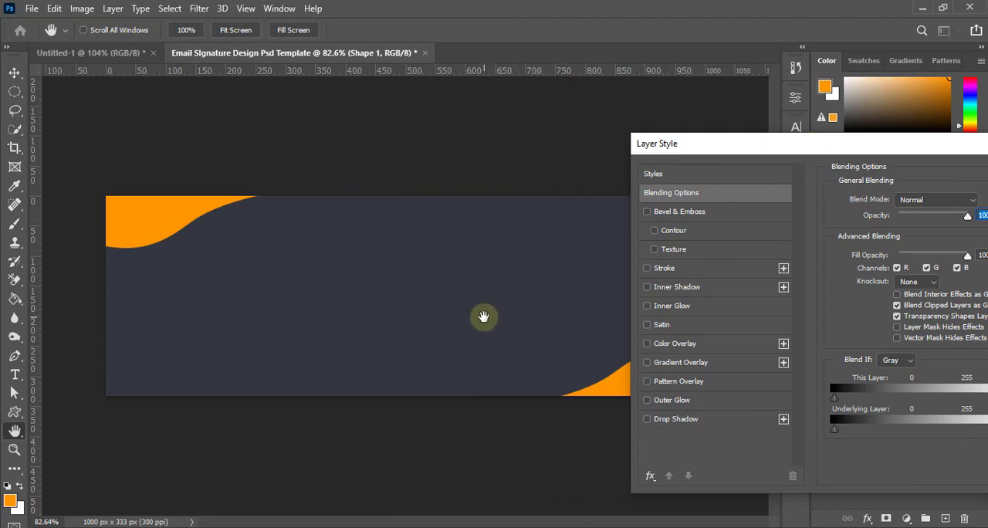
{"action": "left_click_drag", "start_coordinate": [750, 153], "coordinate": [714, 97]}
{"action": "left_click", "coordinate": [638, 309]}
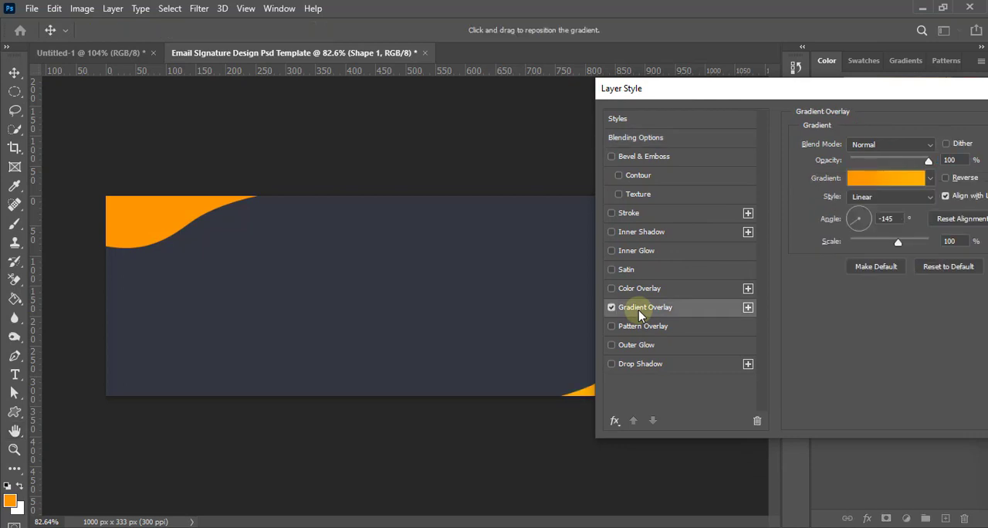
Set the end colour stop of the lower-right wave's gradient to #ffb910
{"action": "left_click", "coordinate": [874, 185]}
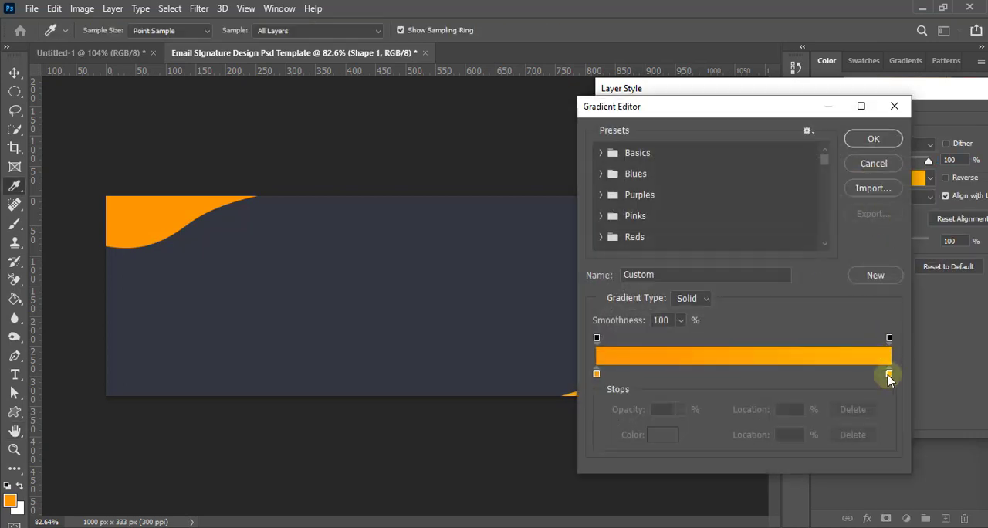
{"action": "left_click", "coordinate": [888, 374]}
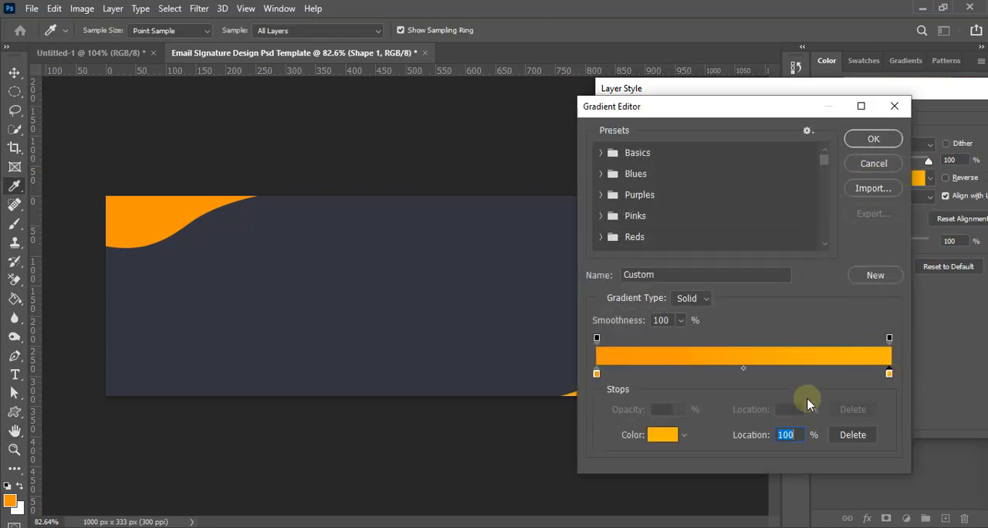
{"action": "left_click", "coordinate": [662, 435]}
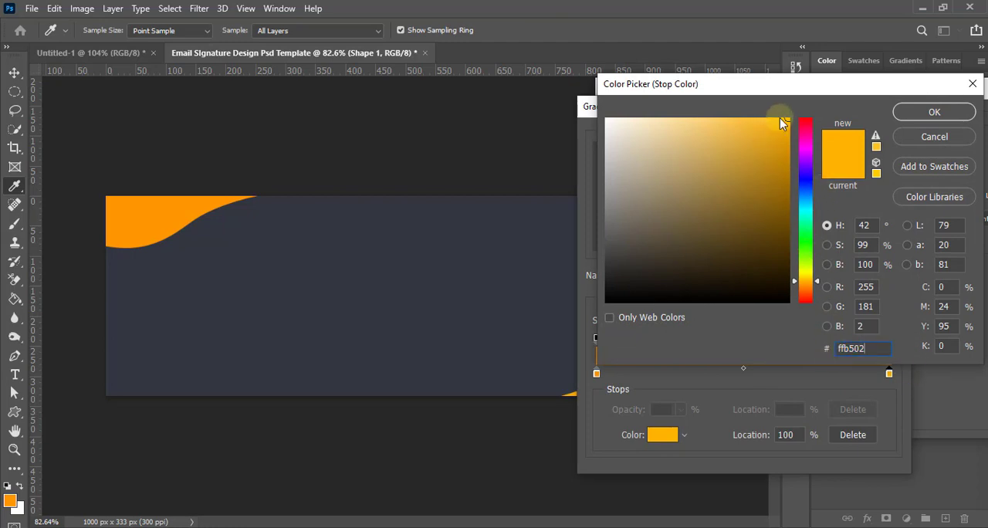
{"action": "left_click", "coordinate": [904, 112]}
{"action": "left_click", "coordinate": [873, 140]}
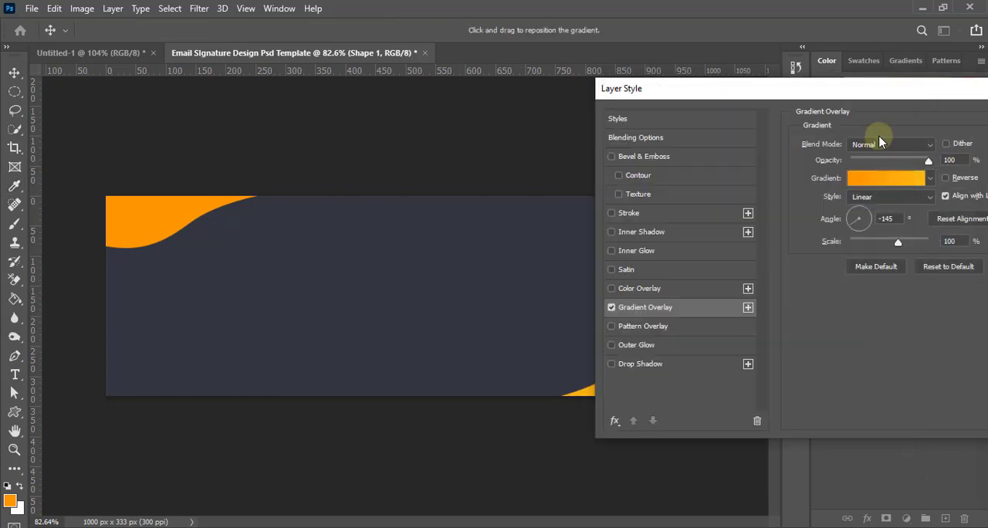
Apply the Gradient Overlay to the lower-right wave with a -145° angle and 100% scale
{"action": "left_click_drag", "start_coordinate": [903, 84], "coordinate": [816, 104]}
{"action": "left_click_drag", "start_coordinate": [886, 102], "coordinate": [846, 102]}
{"action": "left_click", "coordinate": [770, 234]}
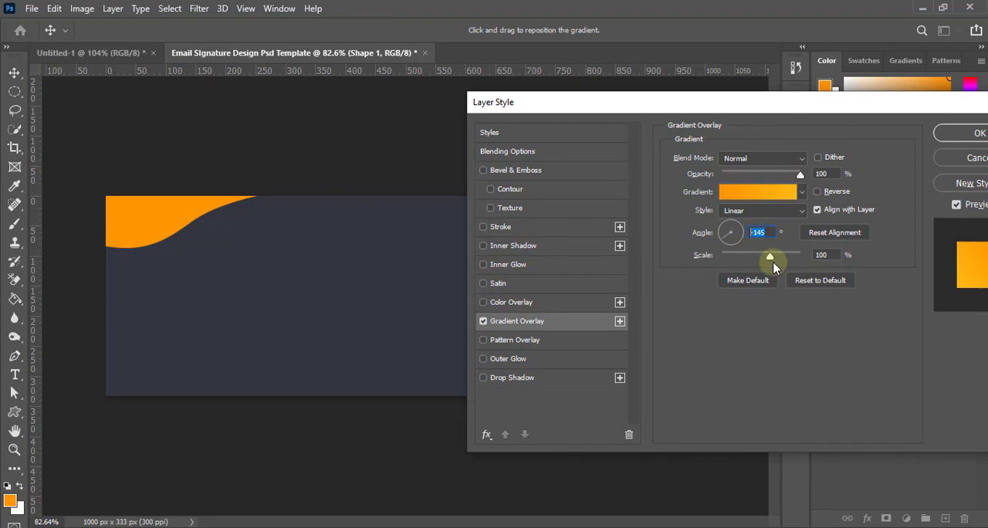
{"action": "left_click", "coordinate": [818, 255]}
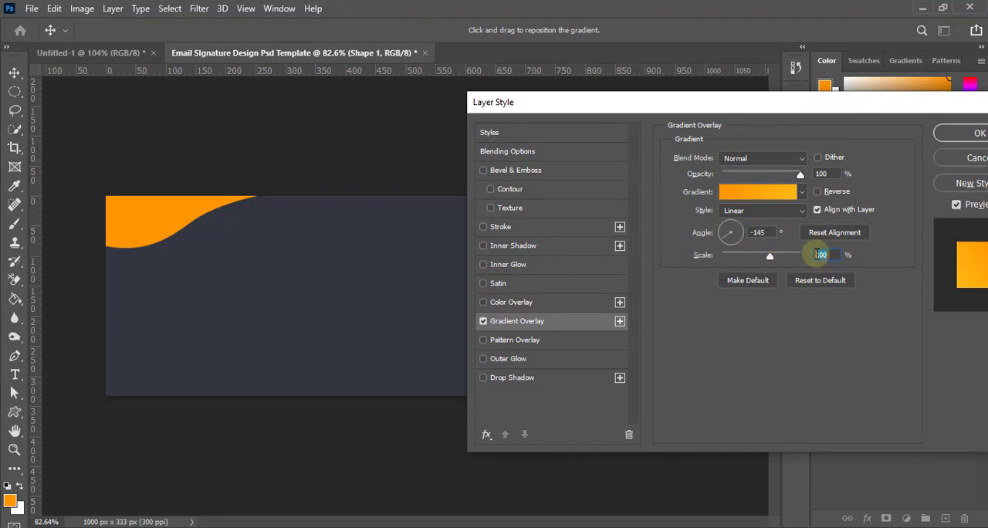
{"action": "left_click", "coordinate": [974, 134]}
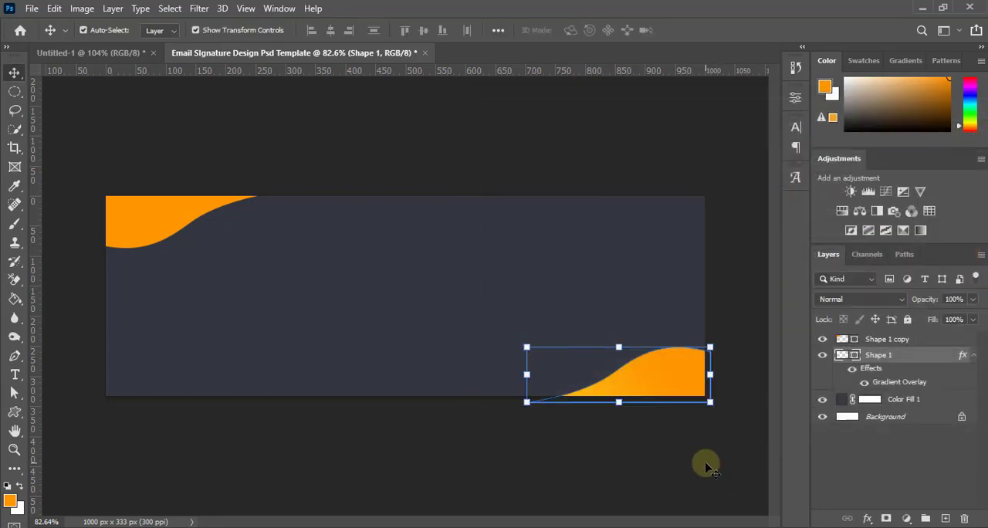
Add a Gradient Overlay layer style to the orange wave in the canvas's upper-left corner
{"action": "scroll", "coordinate": [597, 431], "scroll_direction": "down", "scroll_amount": 3}
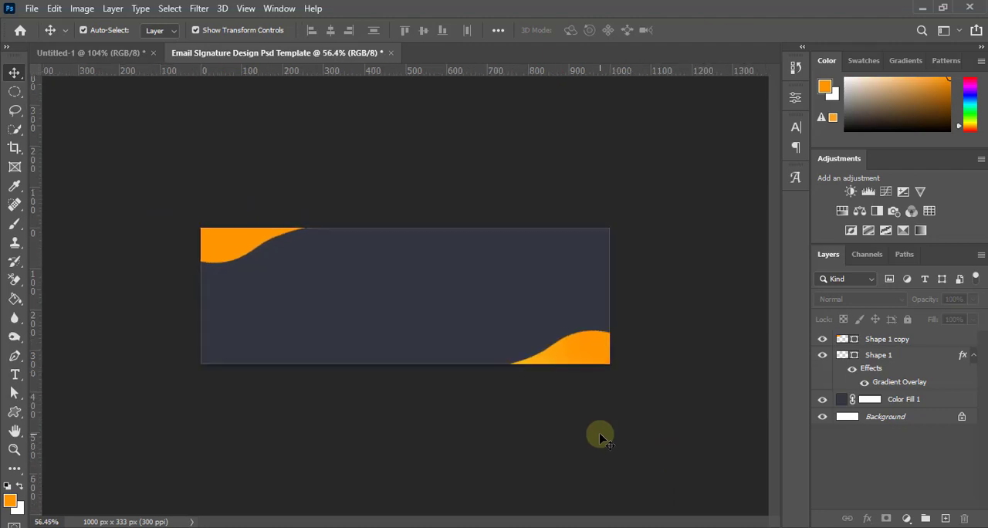
{"action": "scroll", "coordinate": [562, 381], "scroll_direction": "up", "scroll_amount": 1}
{"action": "scroll", "coordinate": [562, 380], "scroll_direction": "down", "scroll_amount": 1}
{"action": "scroll", "coordinate": [562, 381], "scroll_direction": "up", "scroll_amount": 3}
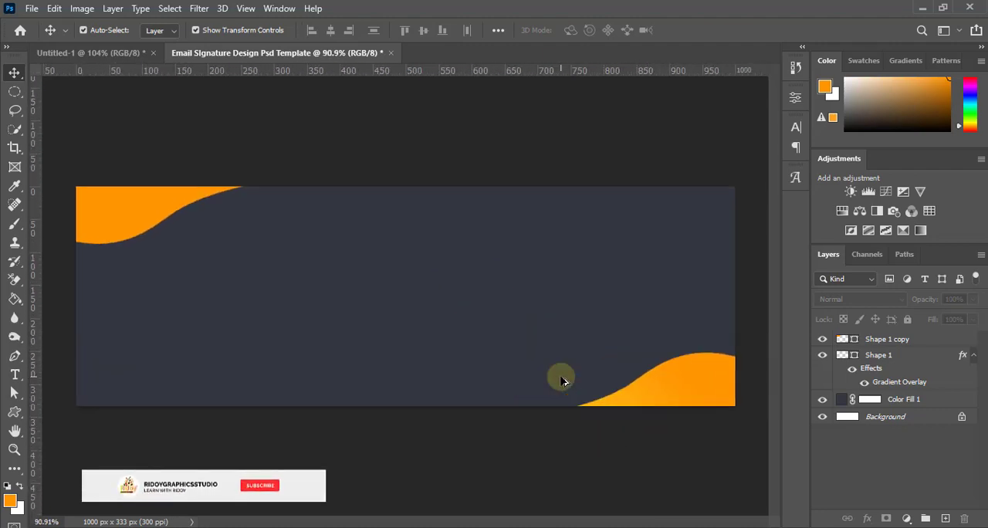
{"action": "left_click", "coordinate": [135, 229]}
{"action": "left_click", "coordinate": [867, 519]}
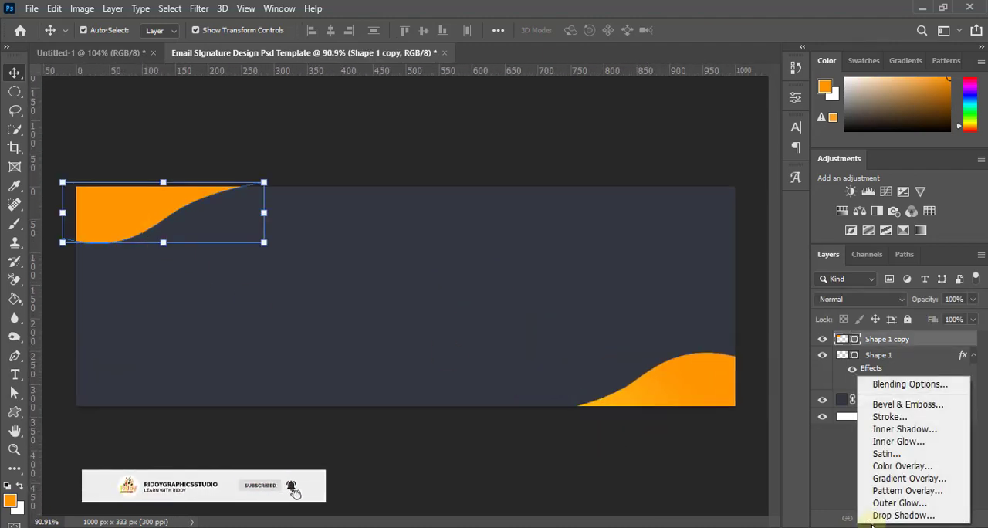
{"action": "left_click", "coordinate": [883, 478]}
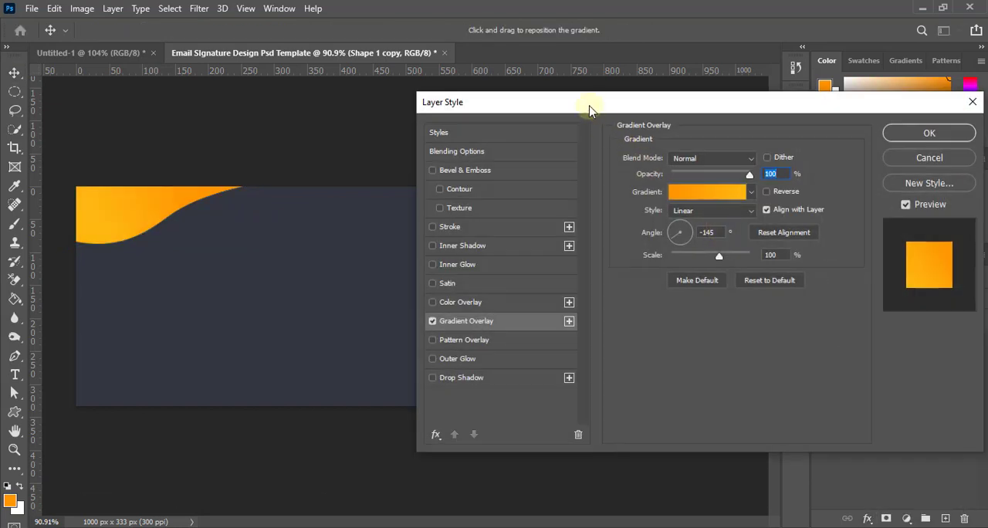
{"action": "mouse_move", "coordinate": [589, 110]}
{"action": "left_mouse_down"}
{"action": "mouse_move", "coordinate": [841, 113]}
{"action": "mouse_move", "coordinate": [689, 109]}
{"action": "mouse_move", "coordinate": [587, 126]}
{"action": "left_mouse_up"}
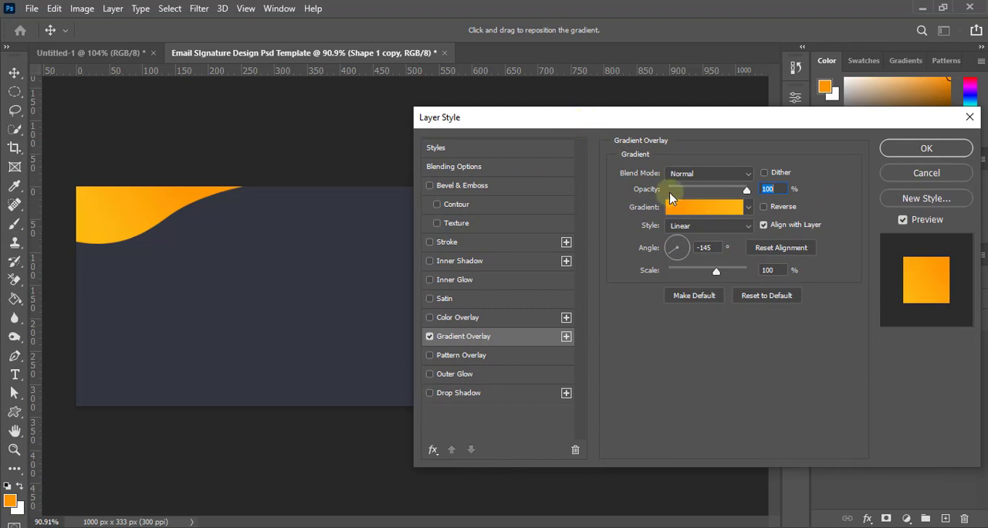
Confirm #ffb910 as the end stop colour of the upper-left wave's gradient
{"action": "left_click", "coordinate": [699, 213]}
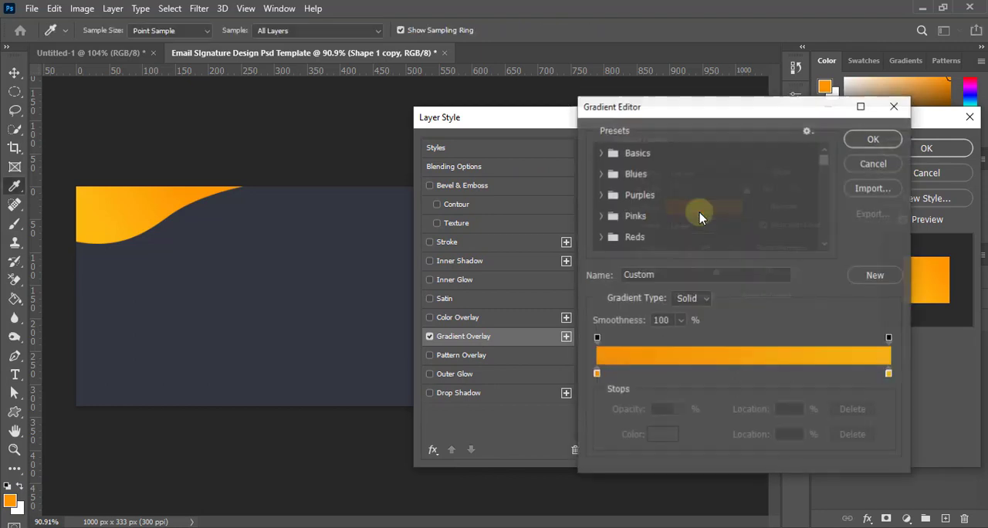
{"action": "left_click", "coordinate": [888, 374]}
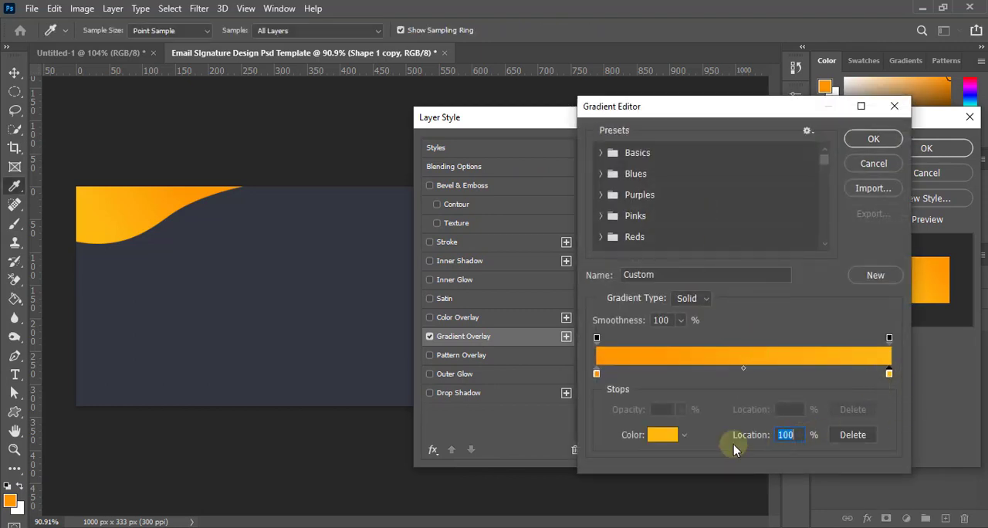
{"action": "left_click", "coordinate": [663, 436]}
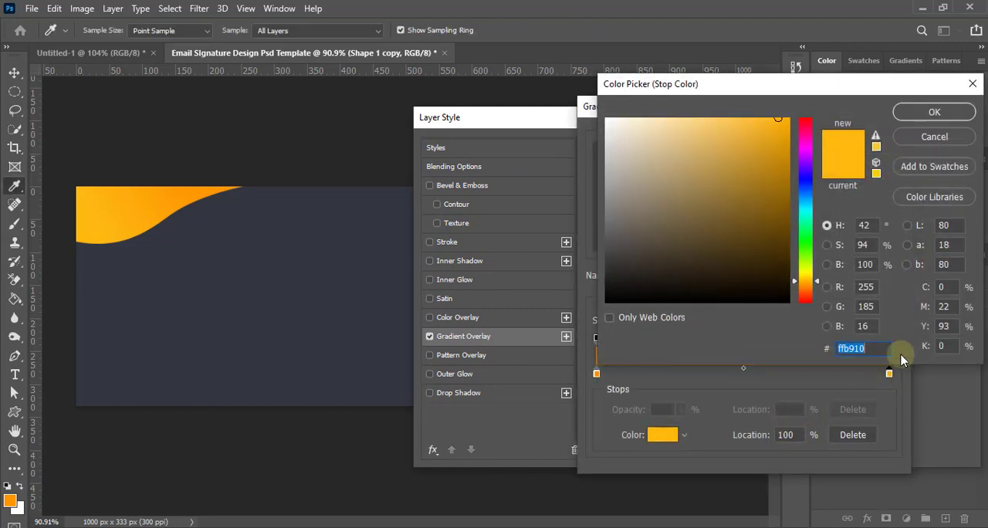
{"action": "left_click", "coordinate": [918, 112]}
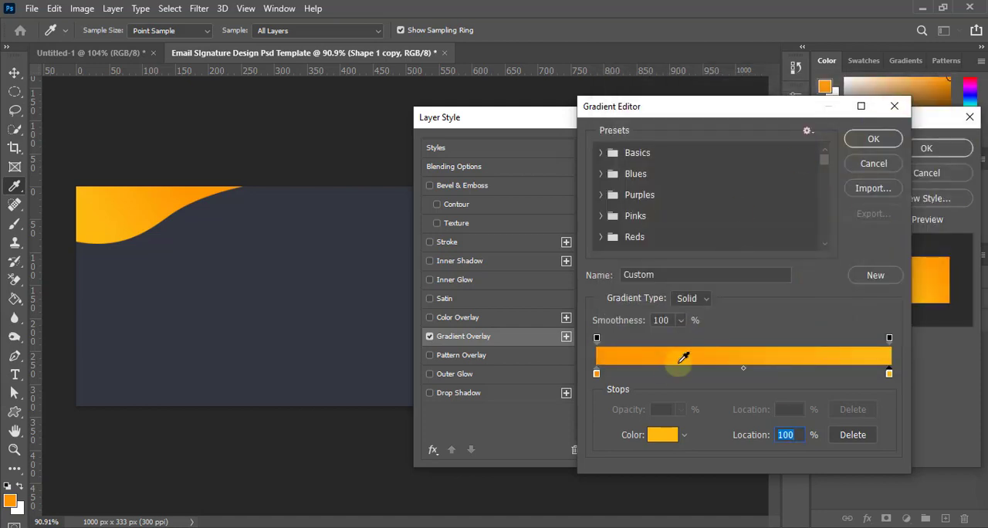
{"action": "left_click", "coordinate": [871, 141]}
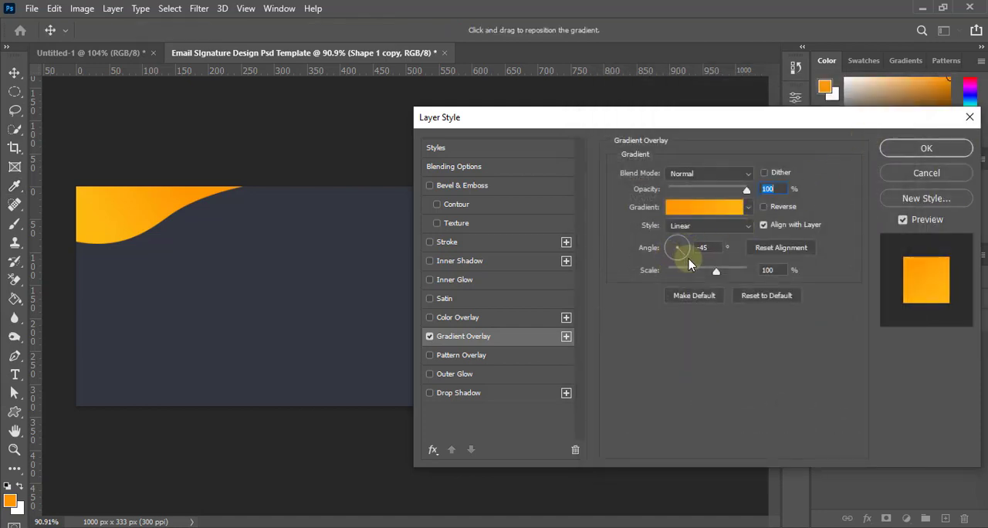
Set the upper-left wave's gradient angle to -20°, apply the overlay and deselect the shape
{"action": "left_click", "coordinate": [689, 259]}
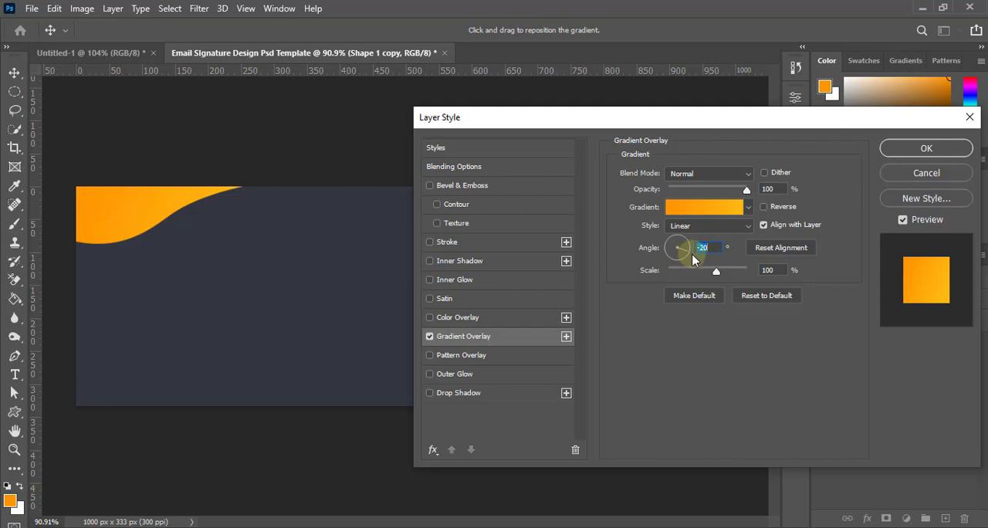
{"action": "left_click", "coordinate": [926, 147]}
{"action": "left_click", "coordinate": [577, 466]}
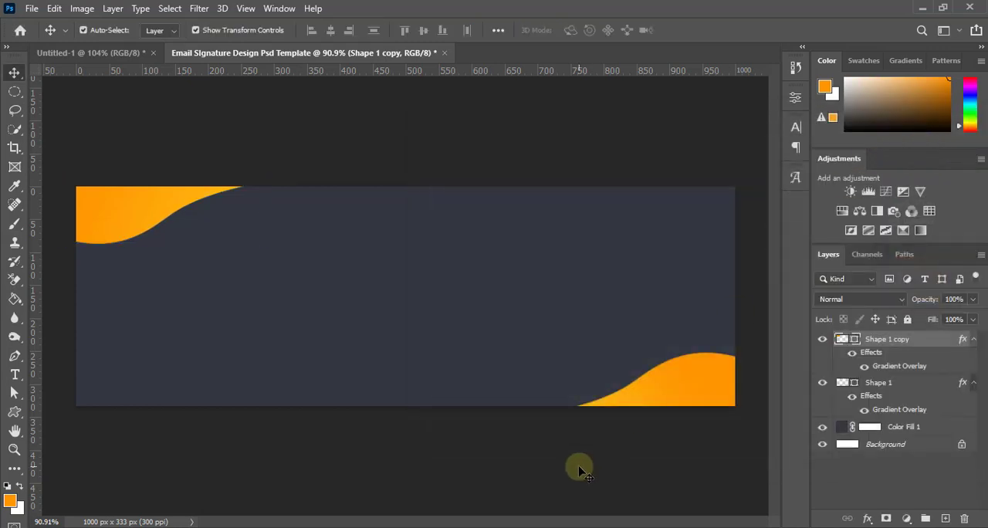
{"action": "scroll", "coordinate": [504, 463], "scroll_direction": "down", "scroll_amount": 4}
{"action": "scroll", "coordinate": [452, 434], "scroll_direction": "up", "scroll_amount": 6}
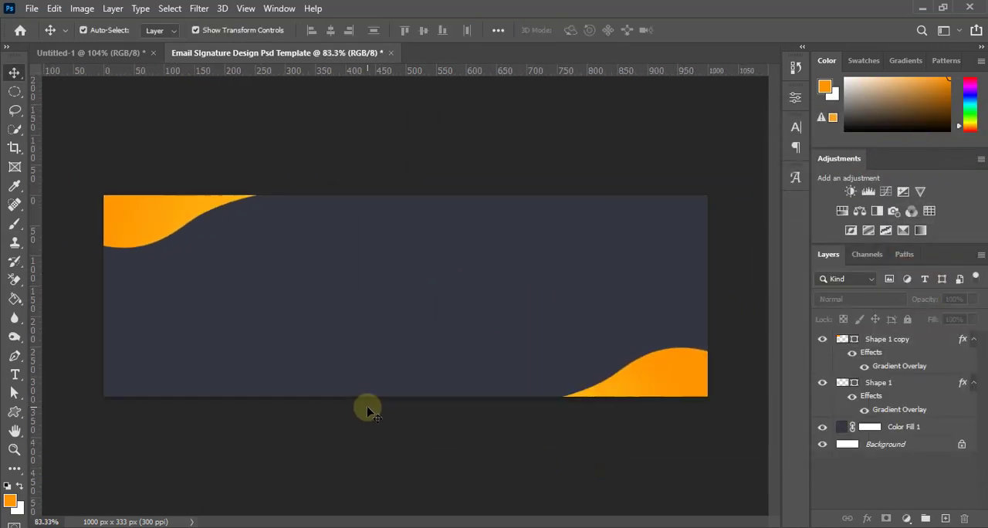
{"action": "scroll", "coordinate": [368, 409], "scroll_direction": "down", "scroll_amount": 4}
{"action": "scroll", "coordinate": [370, 412], "scroll_direction": "up", "scroll_amount": 3}
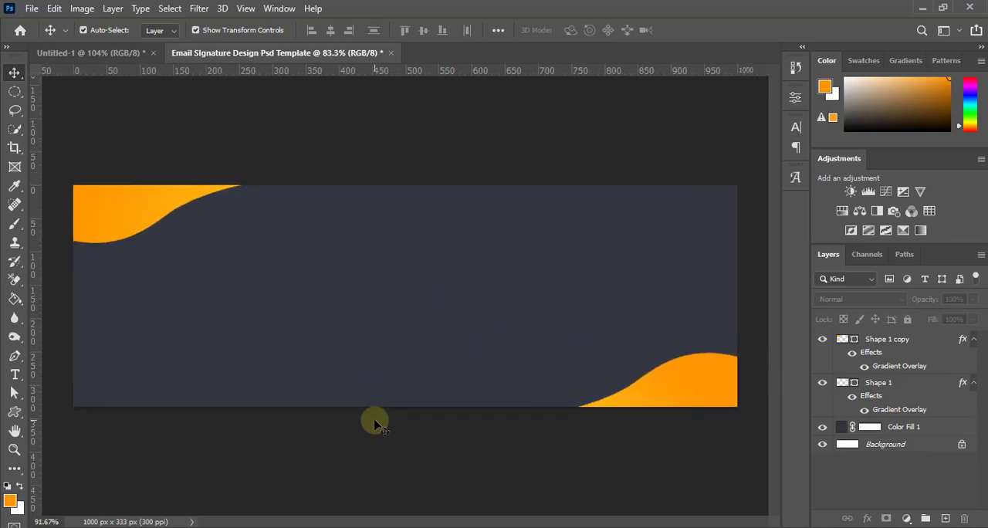
{"action": "scroll", "coordinate": [373, 423], "scroll_direction": "down", "scroll_amount": 1}
{"action": "scroll", "coordinate": [374, 424], "scroll_direction": "up", "scroll_amount": 2}
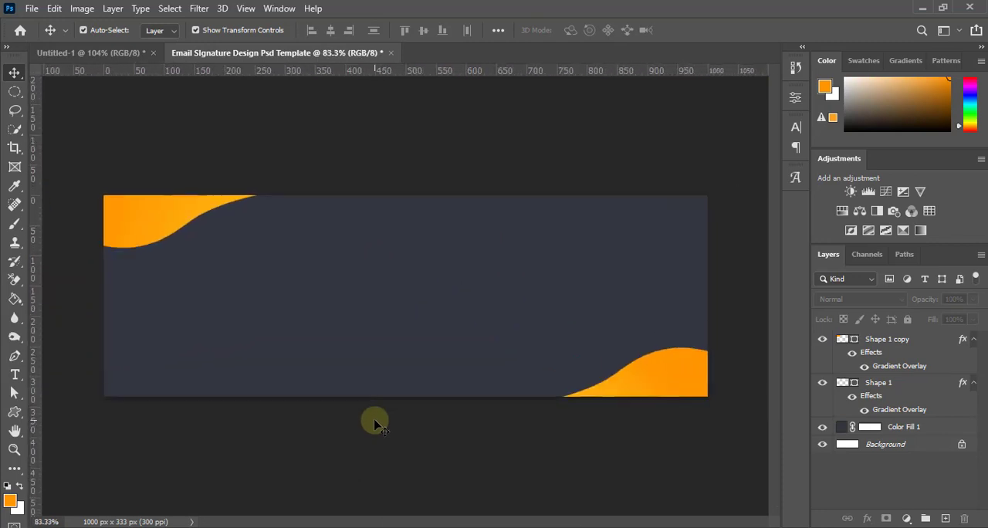
{"action": "scroll", "coordinate": [374, 423], "scroll_direction": "down", "scroll_amount": 1}
Draw an orange swirl-edged circle about 255 px wide and 249 px high with the Custom Shape tool, left of the canvas centre
{"action": "left_click", "coordinate": [15, 417]}
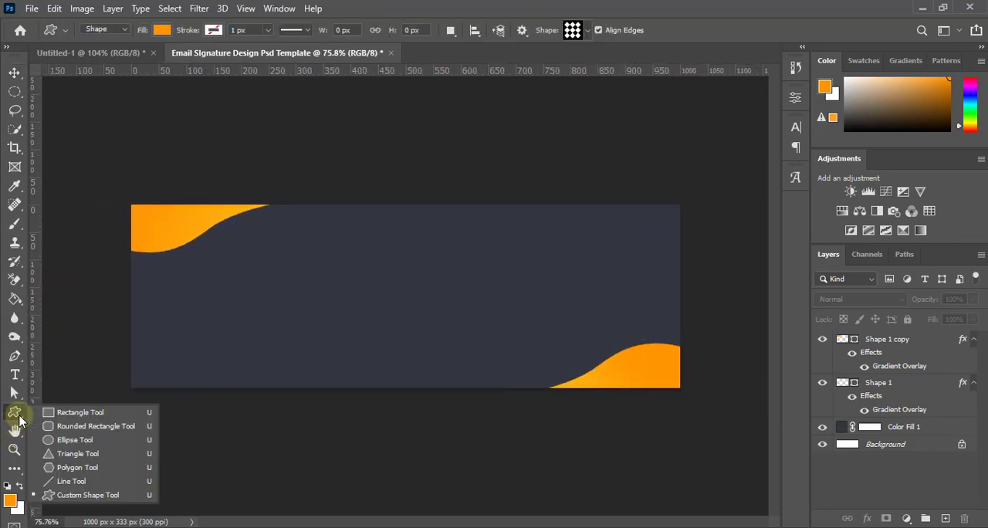
{"action": "left_click", "coordinate": [77, 494]}
{"action": "left_click", "coordinate": [585, 31]}
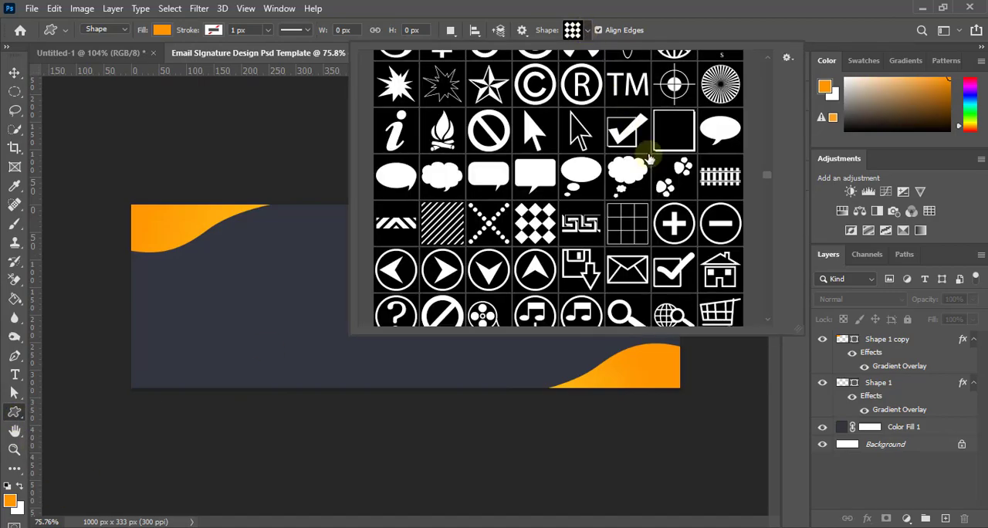
{"action": "scroll", "coordinate": [762, 267], "scroll_direction": "up", "scroll_amount": 3}
{"action": "left_click_drag", "start_coordinate": [760, 268], "coordinate": [762, 293]}
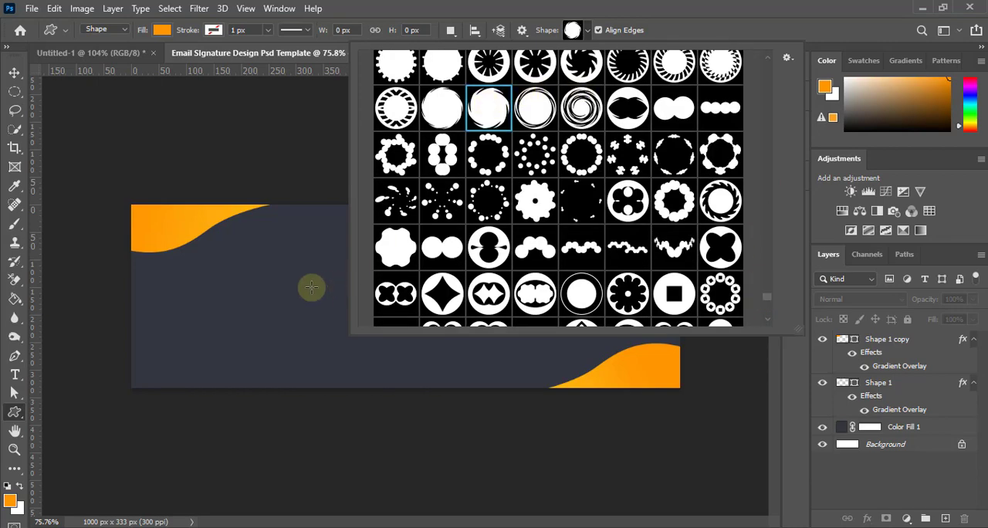
{"action": "left_click_drag", "start_coordinate": [216, 278], "coordinate": [379, 407]}
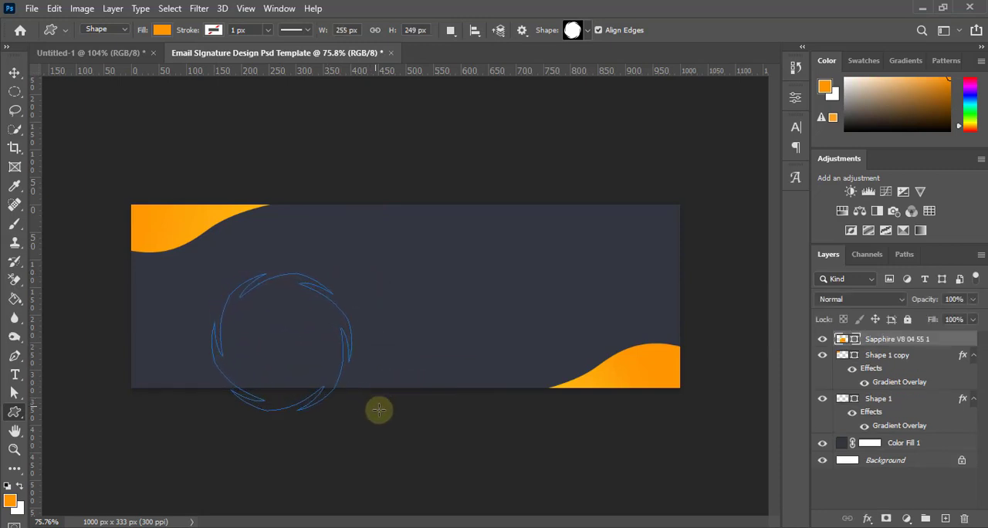
Move the swirl-edged circle to the middle of the canvas and scale it proportionally to 87.16%
{"action": "left_click", "coordinate": [13, 72]}
{"action": "left_click_drag", "start_coordinate": [272, 352], "coordinate": [392, 307]}
{"action": "scroll", "coordinate": [398, 311], "scroll_direction": "up", "scroll_amount": 3}
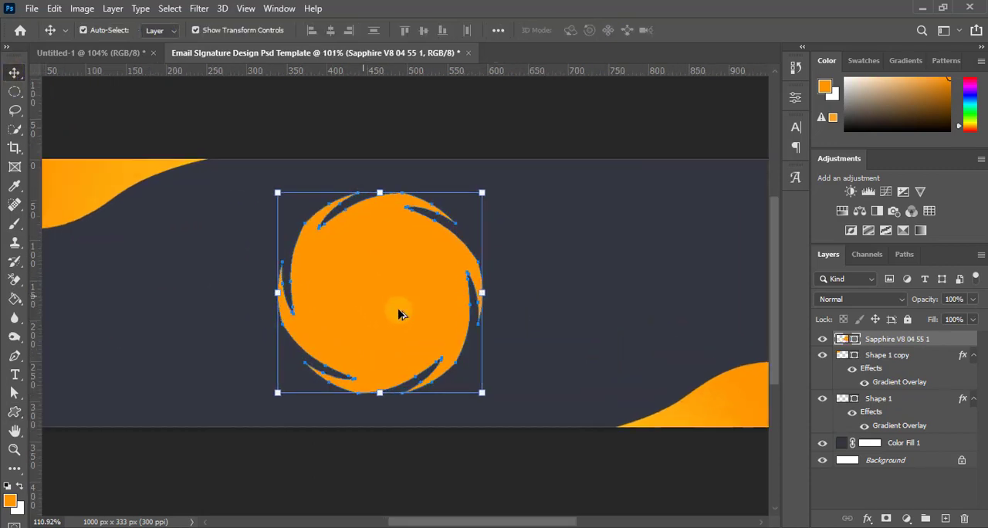
{"action": "left_click_drag", "start_coordinate": [482, 395], "coordinate": [470, 380]}
{"action": "scroll", "coordinate": [472, 381], "scroll_direction": "down", "scroll_amount": 2}
{"action": "scroll", "coordinate": [473, 381], "scroll_direction": "down", "scroll_amount": 2}
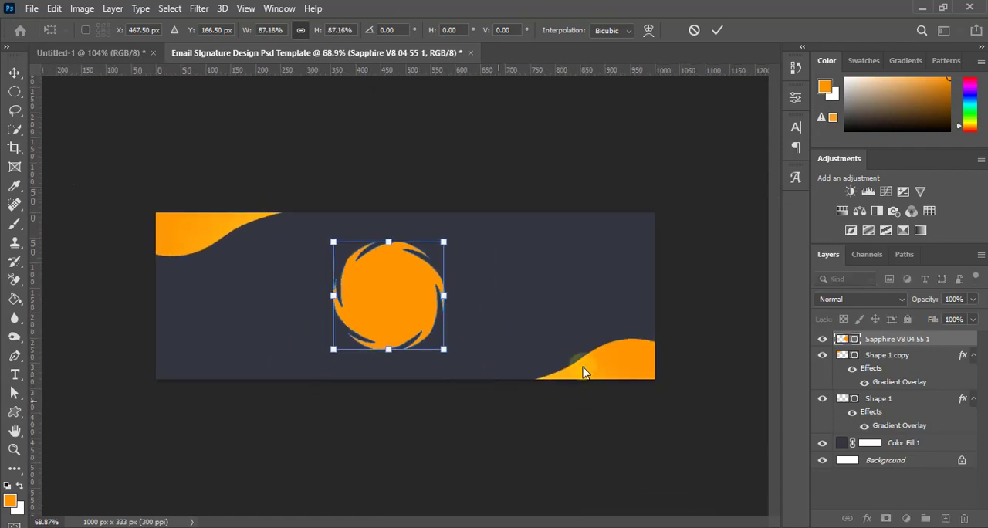
{"action": "left_click", "coordinate": [717, 30]}
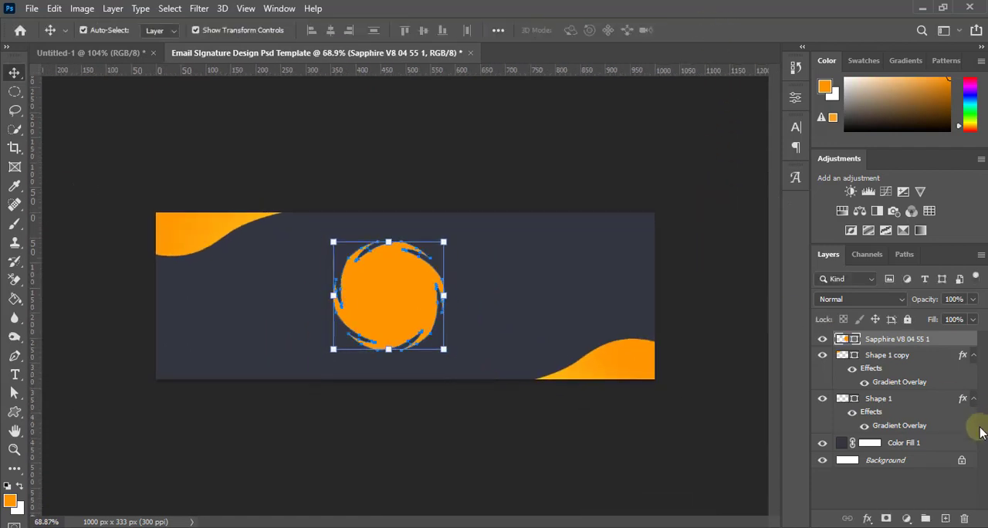
Align the swirl-edged circle's horizontal centre with the Background layer and deselect both layers
{"action": "left_click", "coordinate": [897, 461], "text": "ctrl"}
{"action": "left_click", "coordinate": [330, 31]}
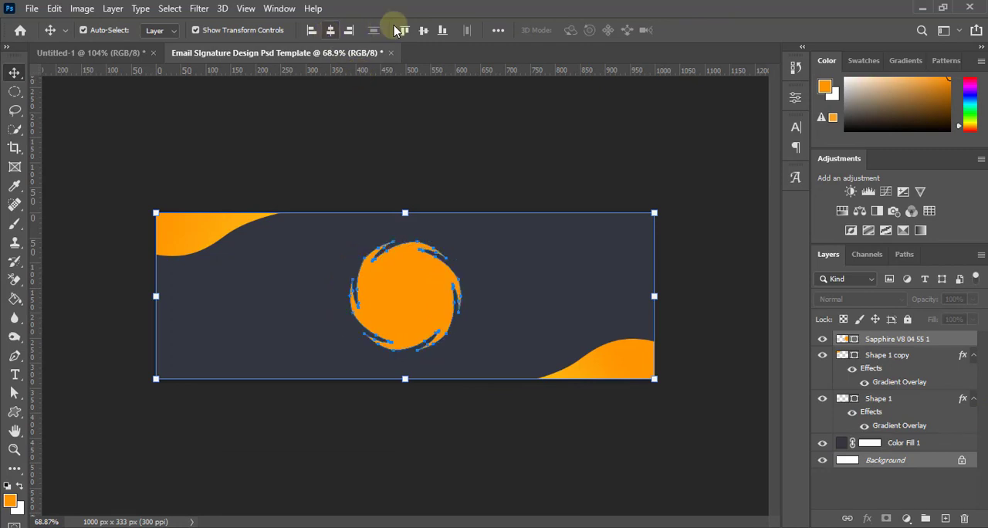
{"action": "left_click", "coordinate": [467, 143]}
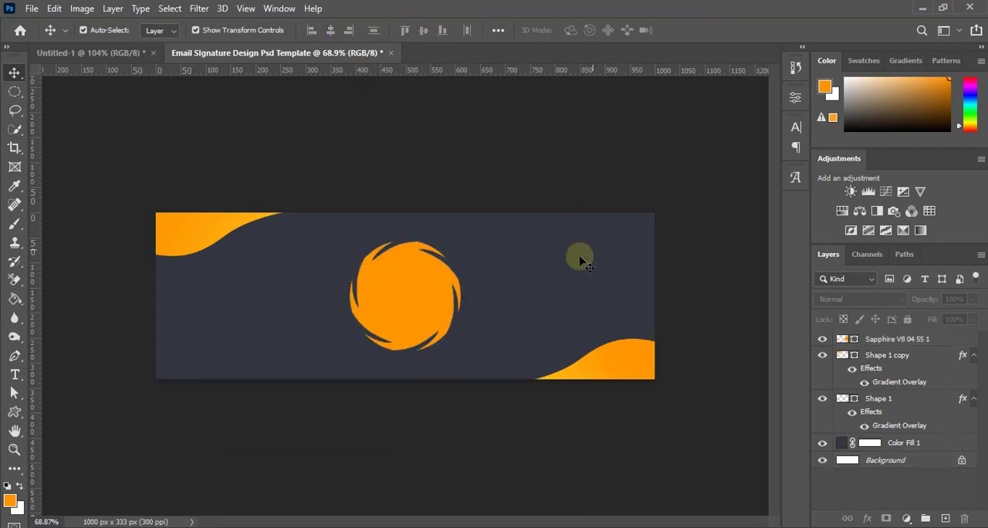
Add a Gradient Overlay layer style to the swirl-edged circle at the canvas centre
{"action": "scroll", "coordinate": [466, 285], "scroll_direction": "down", "scroll_amount": 2}
{"action": "scroll", "coordinate": [421, 304], "scroll_direction": "up", "scroll_amount": 5}
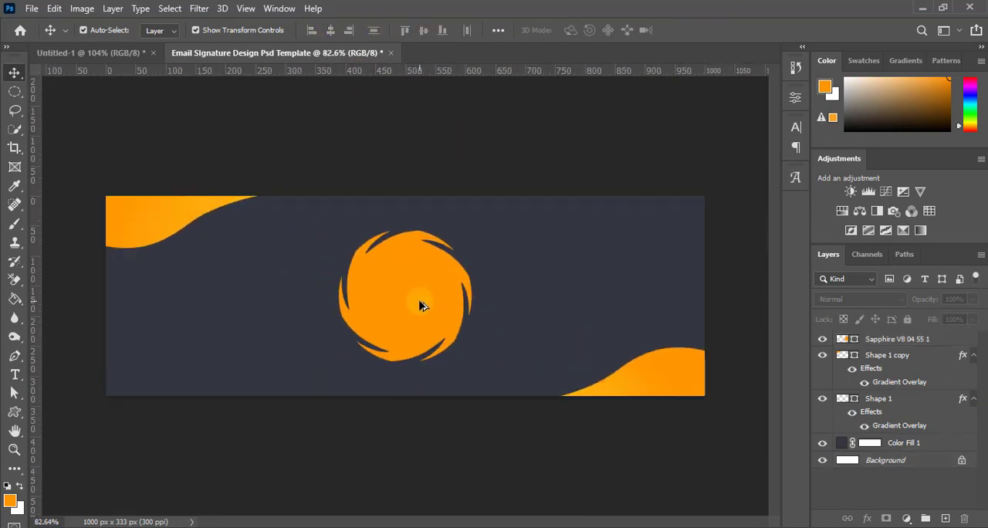
{"action": "scroll", "coordinate": [420, 304], "scroll_direction": "down", "scroll_amount": 1}
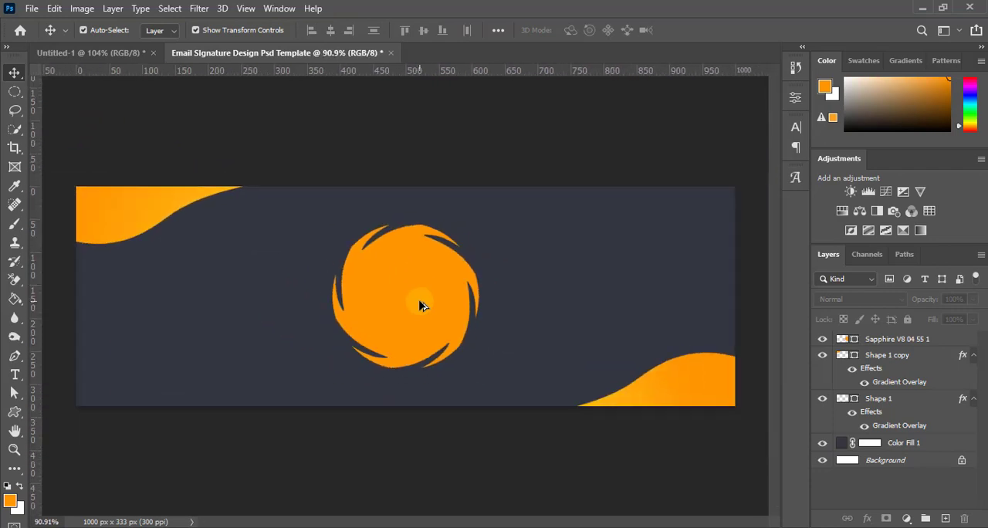
{"action": "scroll", "coordinate": [421, 304], "scroll_direction": "up", "scroll_amount": 1}
{"action": "left_click", "coordinate": [420, 304]}
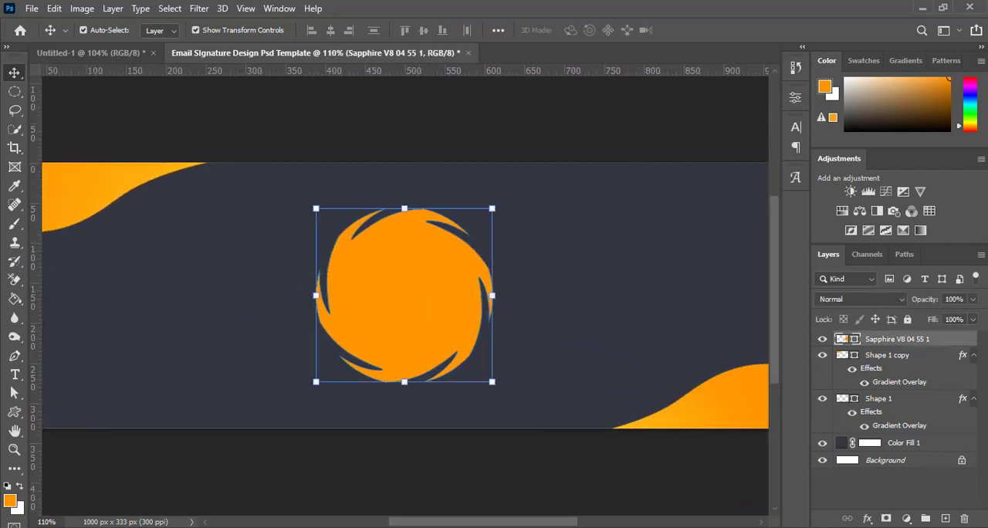
{"action": "left_click", "coordinate": [869, 520]}
{"action": "left_click", "coordinate": [864, 480]}
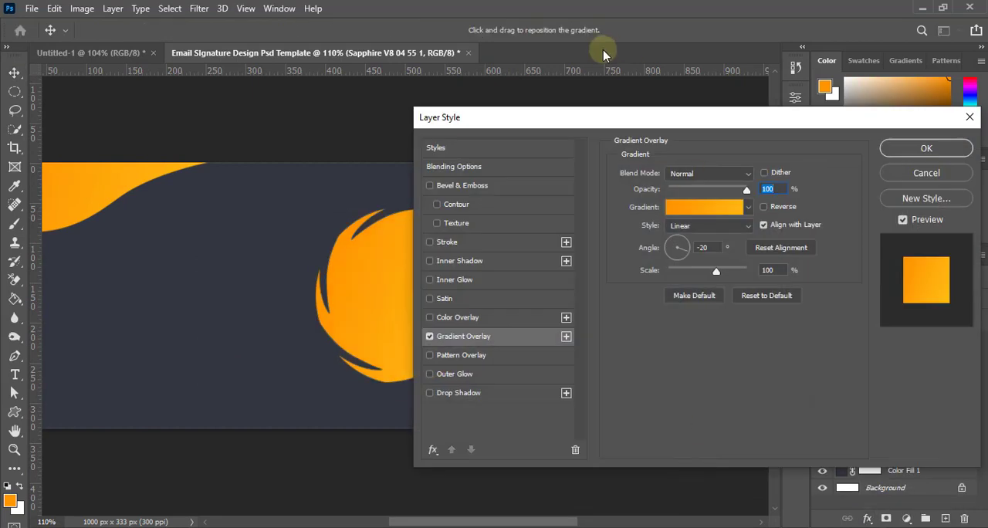
Change the end colour of the swirl-edged circle's overlay gradient to #ffb400 and apply the layer style
{"action": "left_click_drag", "start_coordinate": [606, 115], "coordinate": [668, 114]}
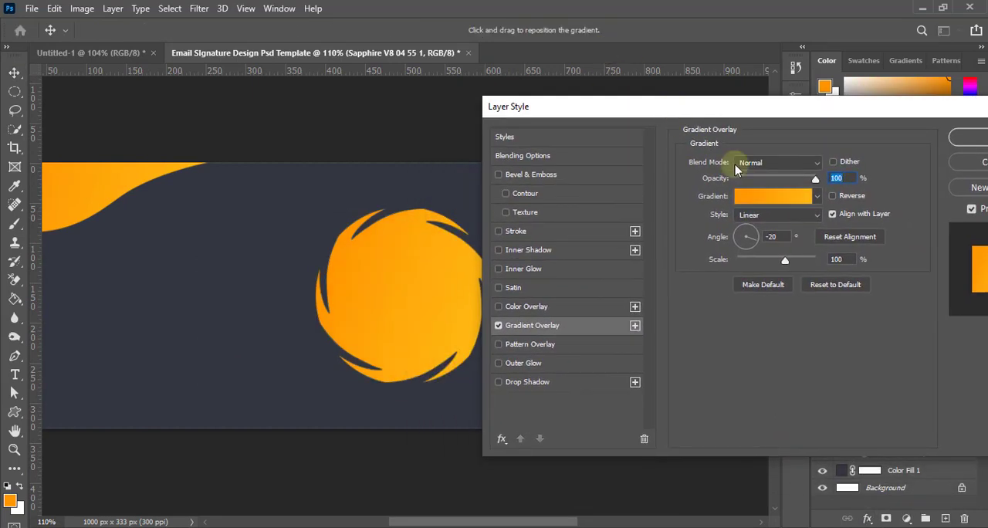
{"action": "left_click", "coordinate": [775, 197]}
{"action": "left_click", "coordinate": [889, 375]}
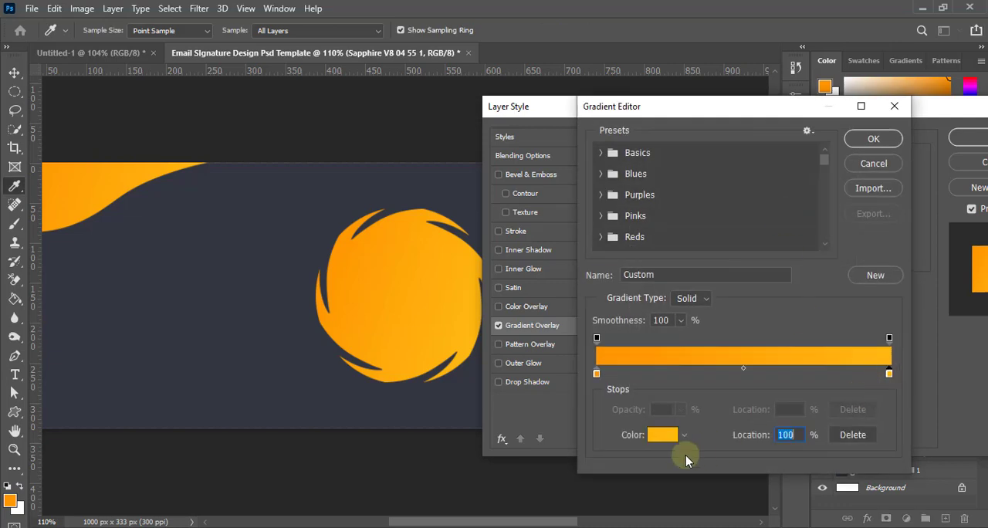
{"action": "left_click", "coordinate": [660, 437]}
{"action": "left_click_drag", "start_coordinate": [782, 122], "coordinate": [791, 114]}
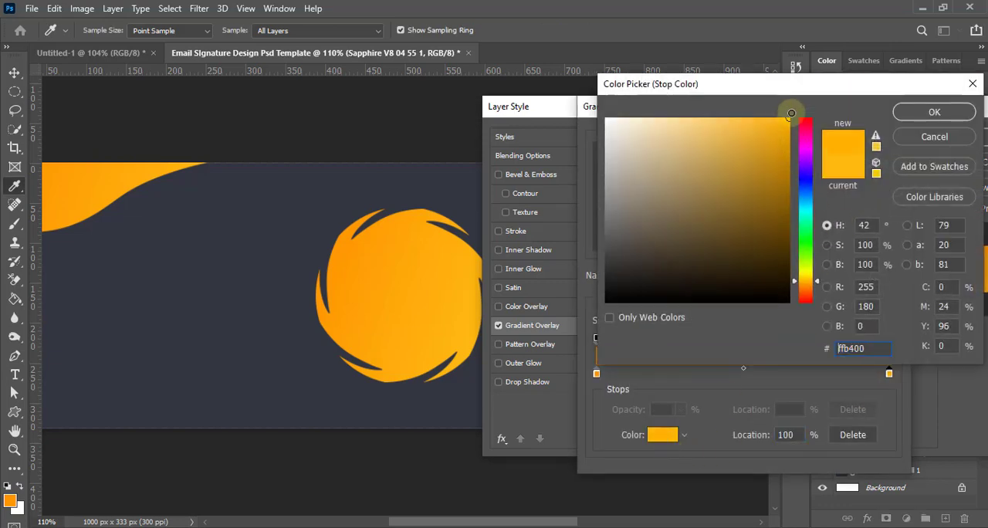
{"action": "left_click", "coordinate": [942, 109]}
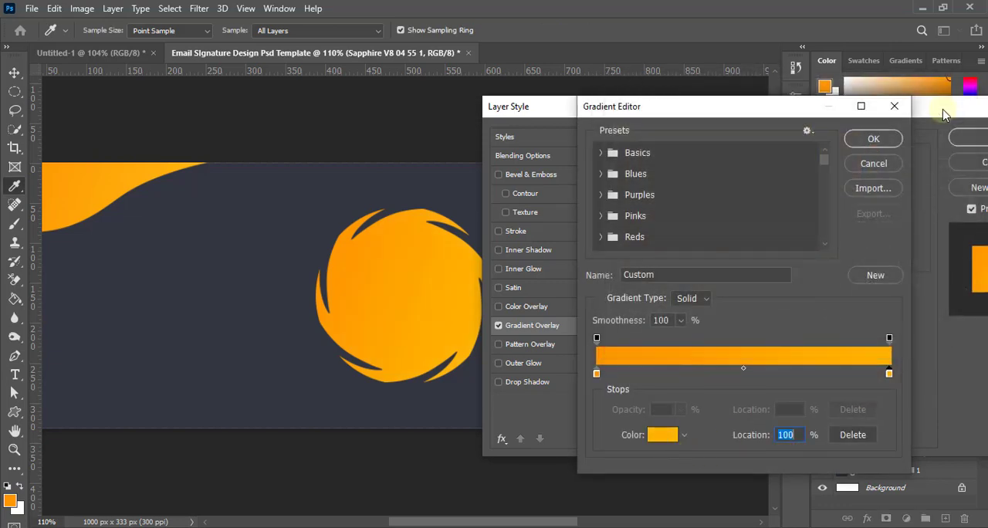
{"action": "left_click", "coordinate": [878, 139]}
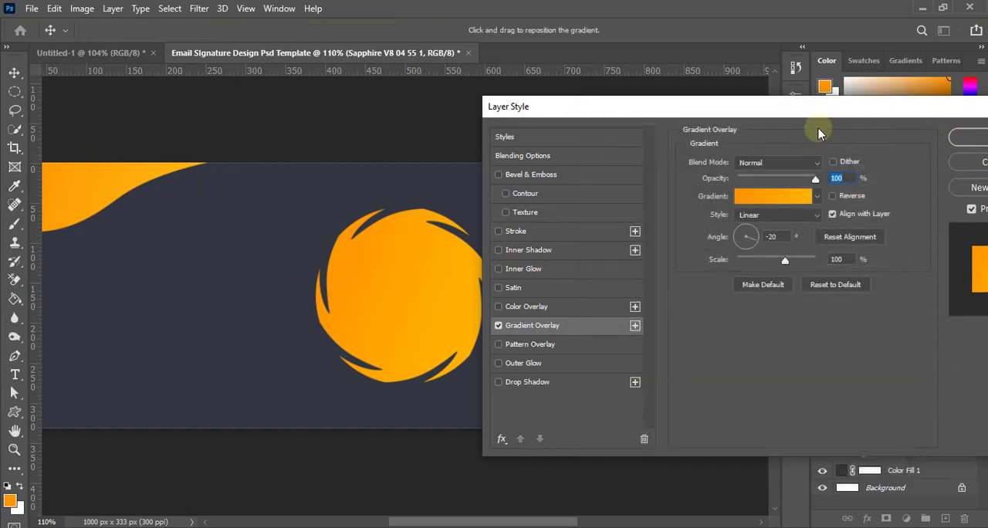
{"action": "left_click", "coordinate": [970, 144]}
Set the Gradient Overlay angle of the swirl-edged circle to 74° and deselect the layer
{"action": "scroll", "coordinate": [494, 139], "scroll_direction": "down", "scroll_amount": 5}
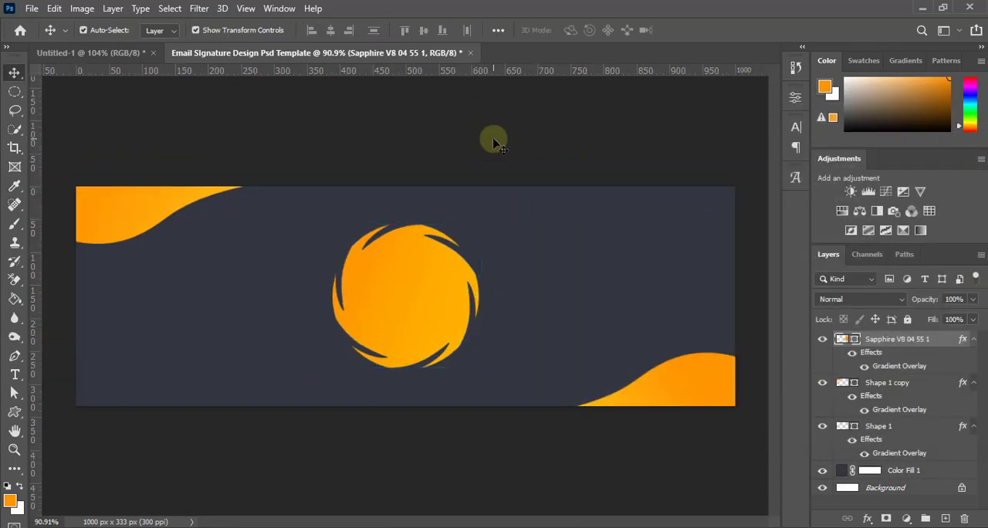
{"action": "scroll", "coordinate": [421, 343], "scroll_direction": "up", "scroll_amount": 2}
{"action": "scroll", "coordinate": [420, 343], "scroll_direction": "down", "scroll_amount": 1}
{"action": "scroll", "coordinate": [420, 342], "scroll_direction": "up", "scroll_amount": 1}
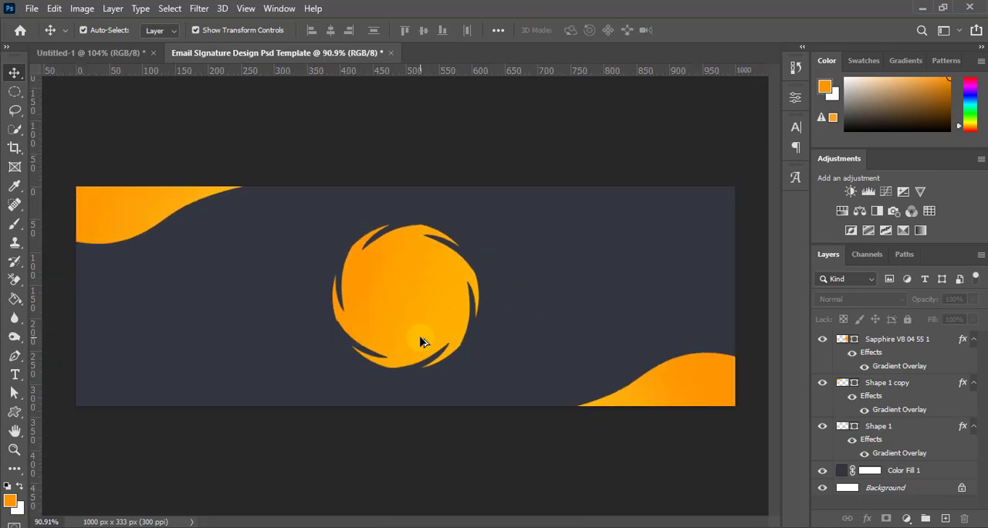
{"action": "scroll", "coordinate": [420, 342], "scroll_direction": "down", "scroll_amount": 1}
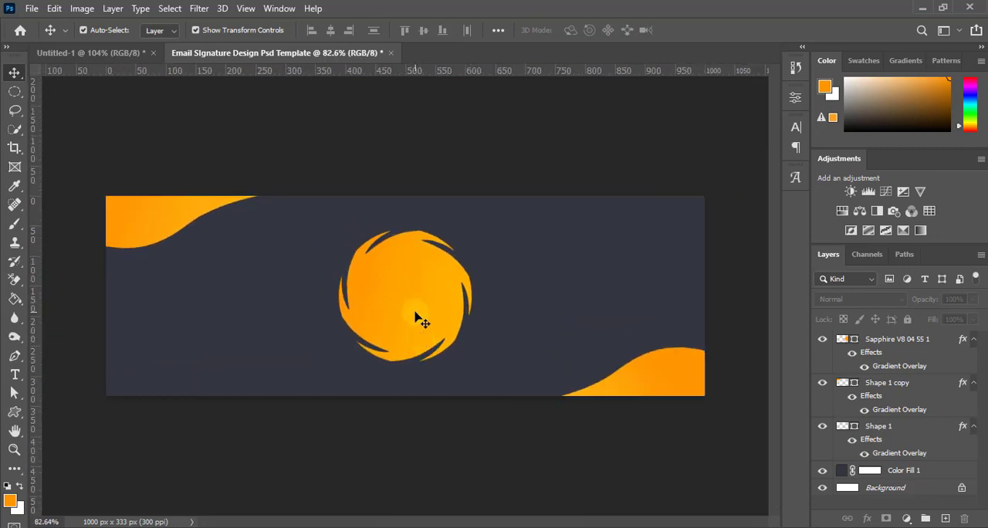
{"action": "scroll", "coordinate": [418, 319], "scroll_direction": "up", "scroll_amount": 3}
{"action": "left_click", "coordinate": [416, 317]}
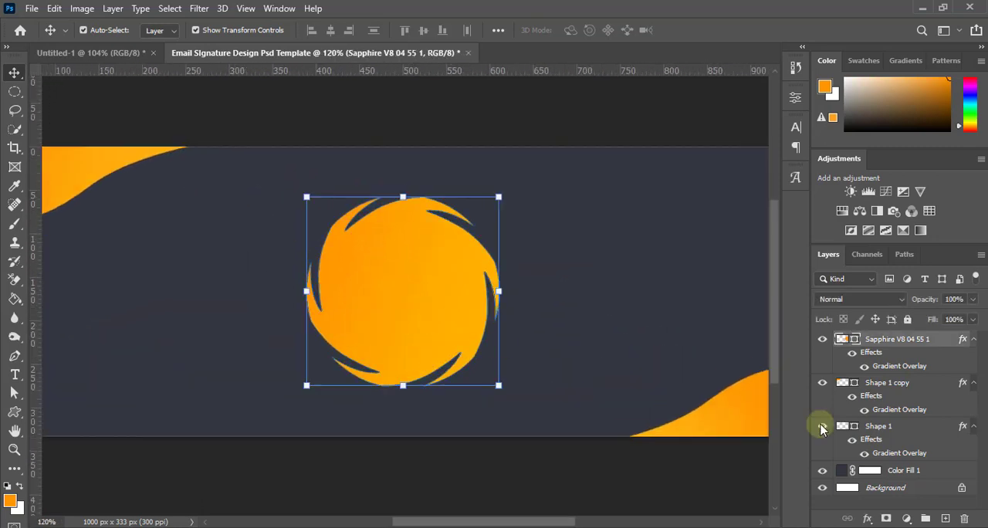
{"action": "double_click", "coordinate": [891, 368]}
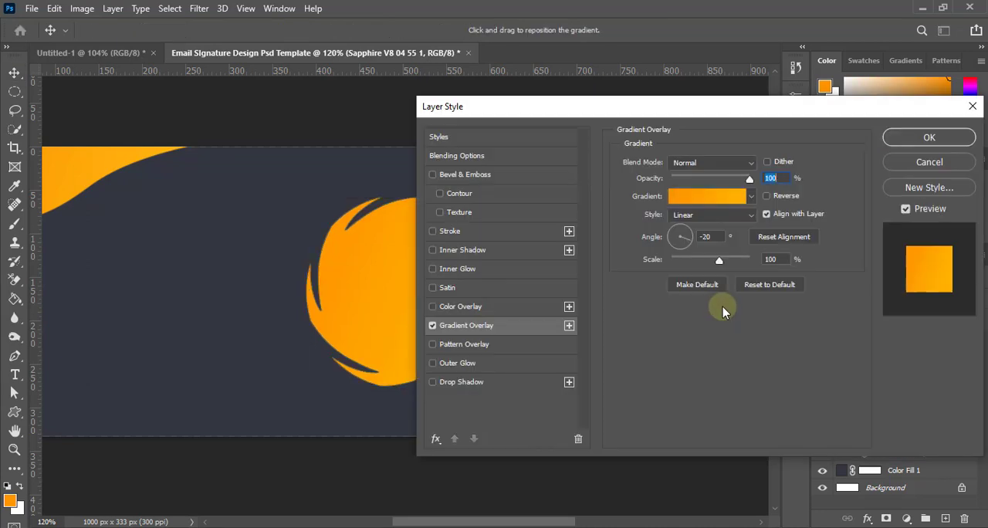
{"action": "left_click_drag", "start_coordinate": [583, 114], "coordinate": [665, 130]}
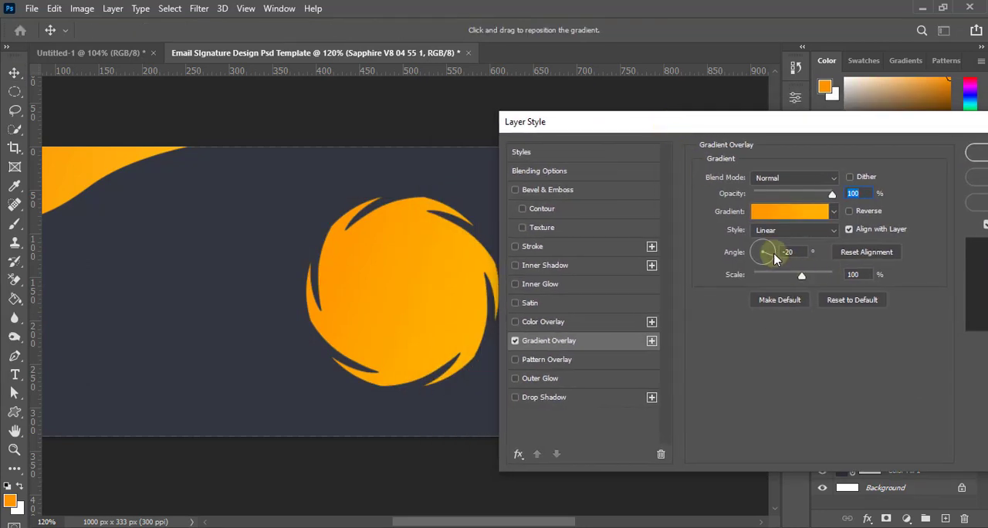
{"action": "left_click", "coordinate": [762, 235]}
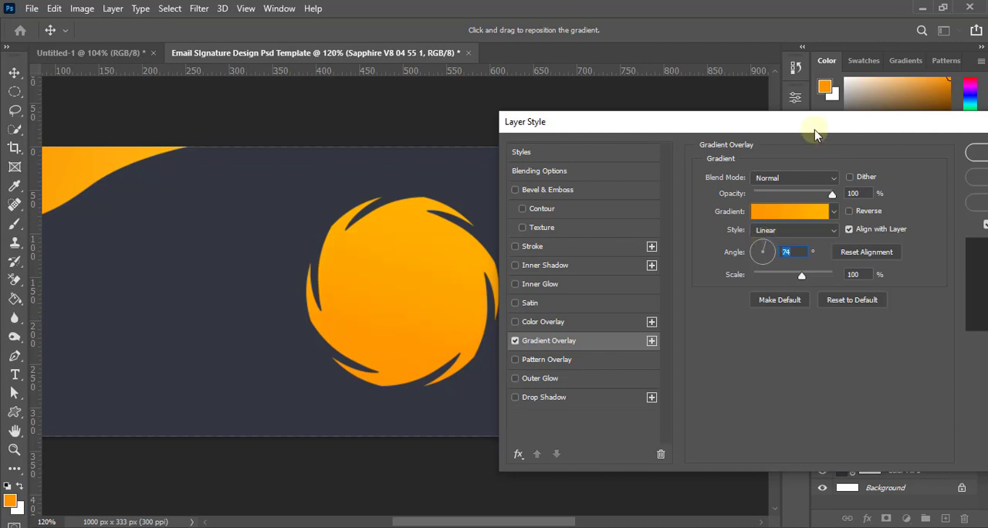
{"action": "left_click_drag", "start_coordinate": [816, 121], "coordinate": [772, 122]}
{"action": "left_click", "coordinate": [947, 154]}
{"action": "scroll", "coordinate": [415, 294], "scroll_direction": "down", "scroll_amount": 5}
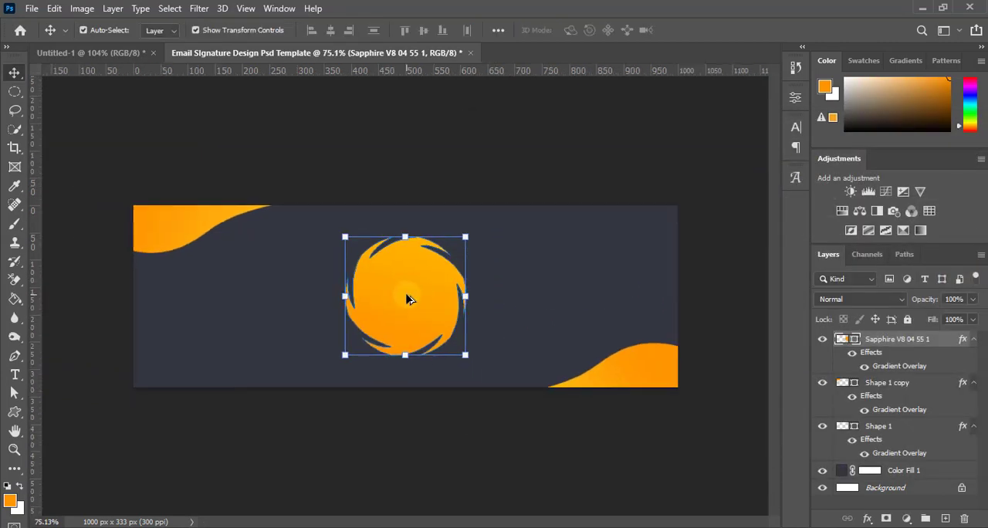
{"action": "left_click", "coordinate": [459, 449]}
Draw a circle about 164 px in diameter with the Ellipse tool, overlapping the swirl-edged circle
{"action": "right_click", "coordinate": [15, 417]}
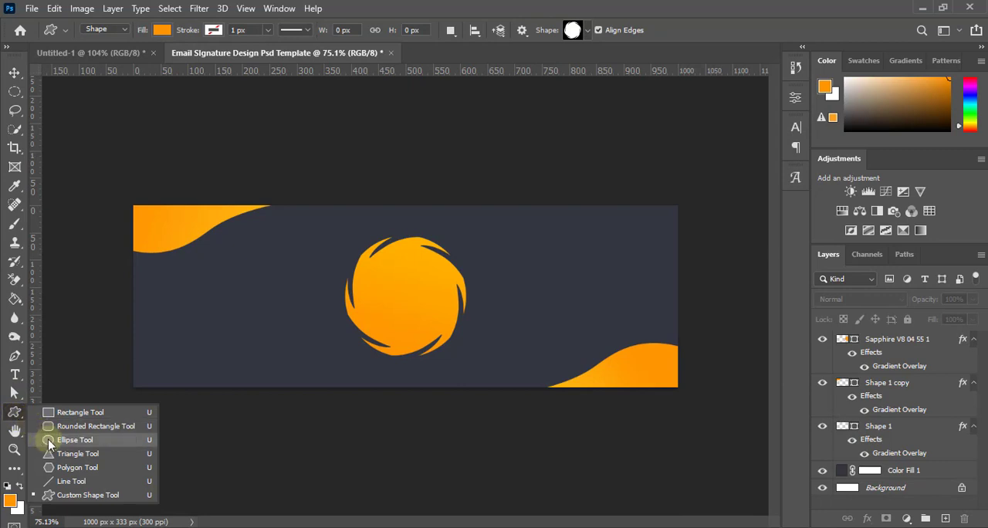
{"action": "left_click", "coordinate": [166, 440]}
{"action": "scroll", "coordinate": [421, 320], "scroll_direction": "up", "scroll_amount": 3}
{"action": "scroll", "coordinate": [424, 320], "scroll_direction": "up", "scroll_amount": 2}
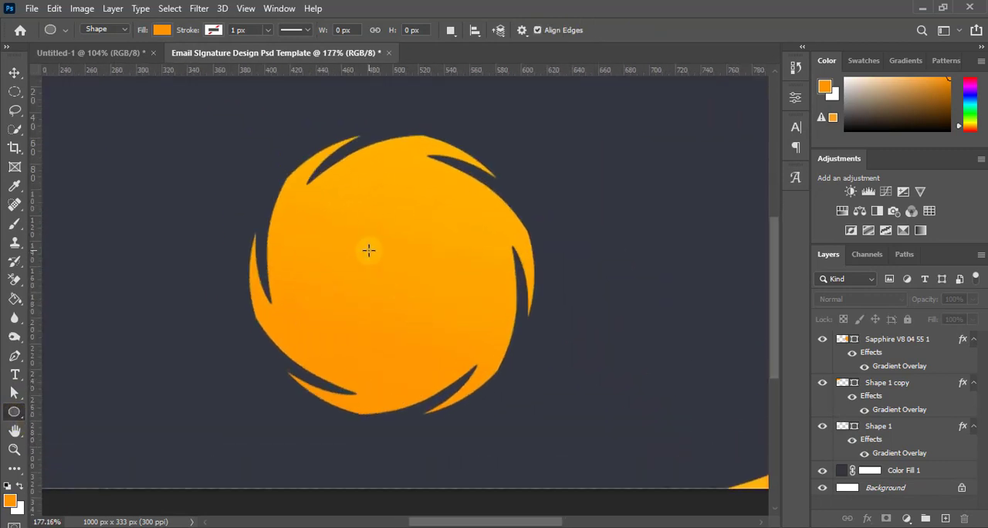
{"action": "left_click_drag", "start_coordinate": [352, 231], "coordinate": [563, 515]}
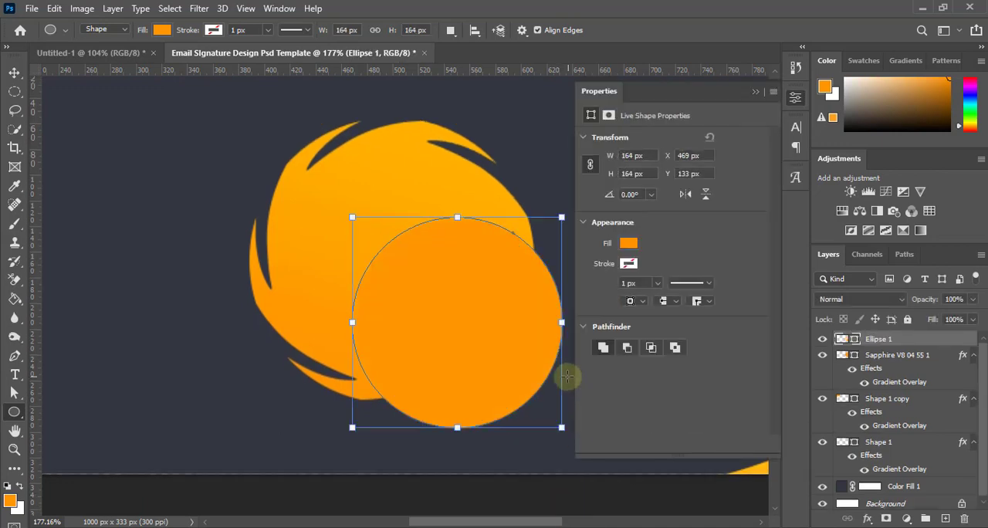
Change the new circle's fill colour to white
{"action": "left_click", "coordinate": [628, 244]}
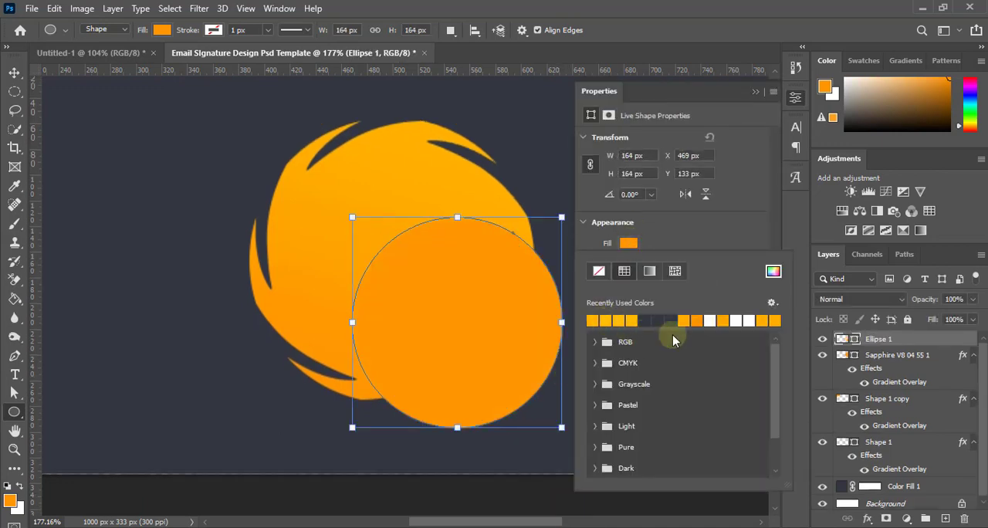
{"action": "left_click", "coordinate": [711, 319]}
{"action": "left_click", "coordinate": [755, 91]}
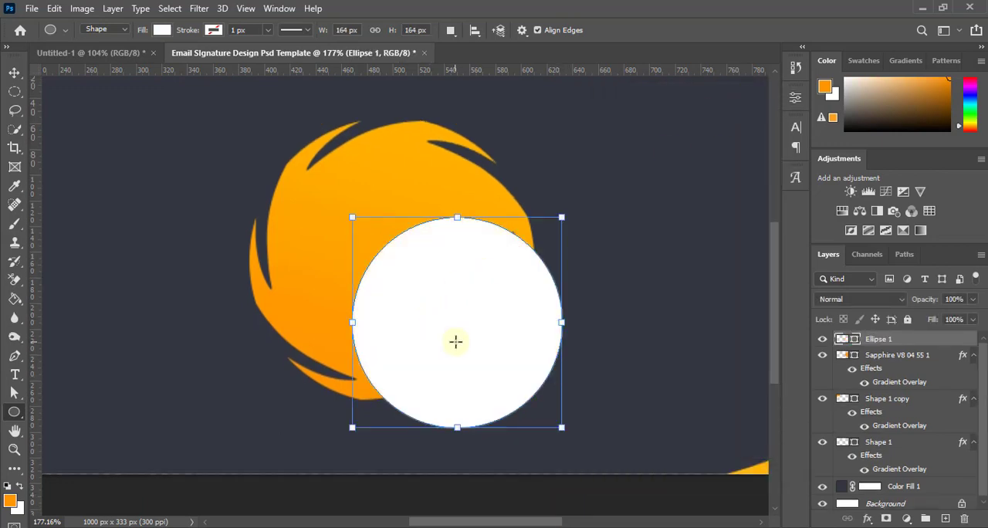
Move the white circle to the middle of the swirl-edged circle and enlarge it slightly in proportion
{"action": "left_click", "coordinate": [14, 72]}
{"action": "left_click_drag", "start_coordinate": [419, 280], "coordinate": [401, 258]}
{"action": "scroll", "coordinate": [401, 257], "scroll_direction": "down", "scroll_amount": 3}
{"action": "scroll", "coordinate": [401, 258], "scroll_direction": "down", "scroll_amount": 3}
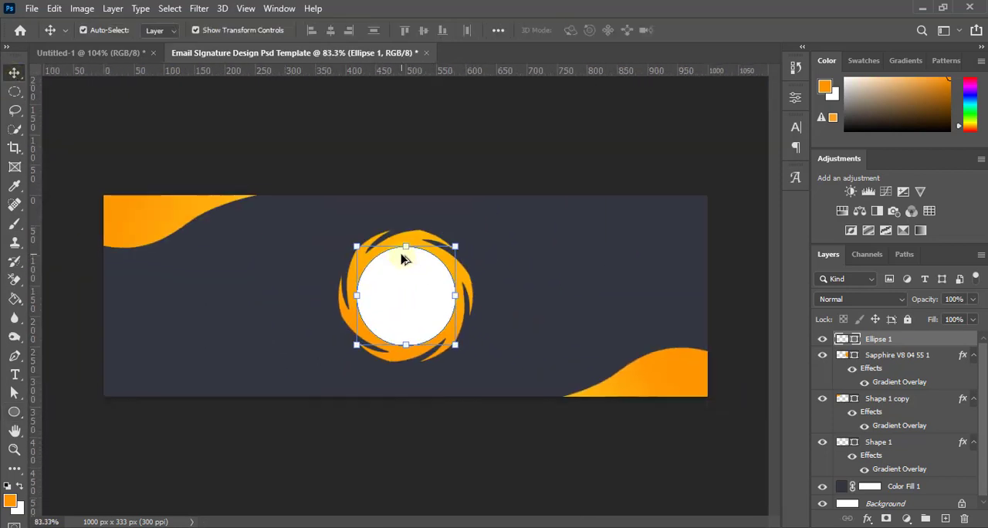
{"action": "scroll", "coordinate": [409, 288], "scroll_direction": "up", "scroll_amount": 2}
{"action": "left_click_drag", "start_coordinate": [465, 357], "coordinate": [469, 361]}
{"action": "left_click", "coordinate": [718, 31]}
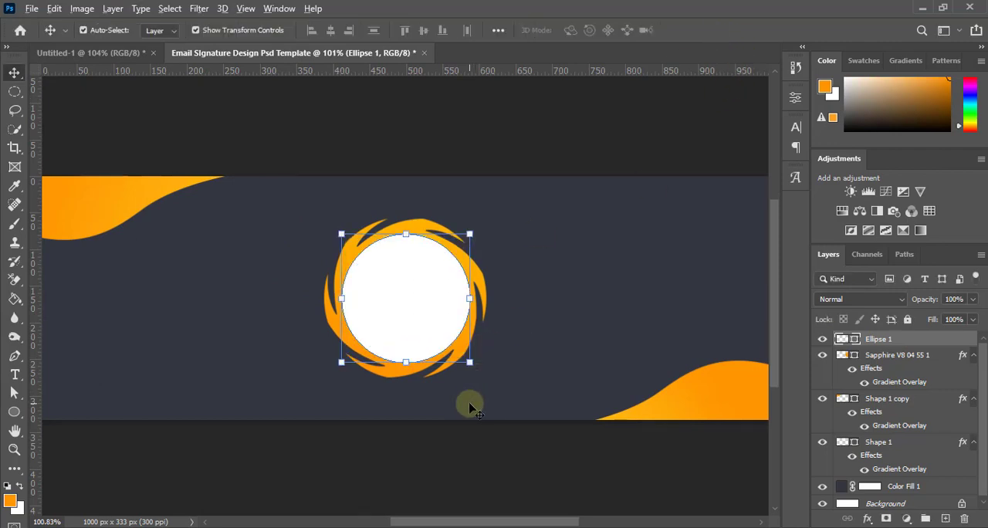
Align the horizontal centres of the white circle and the swirl-edged circle and deselect both layers
{"action": "scroll", "coordinate": [466, 403], "scroll_direction": "up", "scroll_amount": 2}
{"action": "left_click", "coordinate": [905, 356], "text": "shift"}
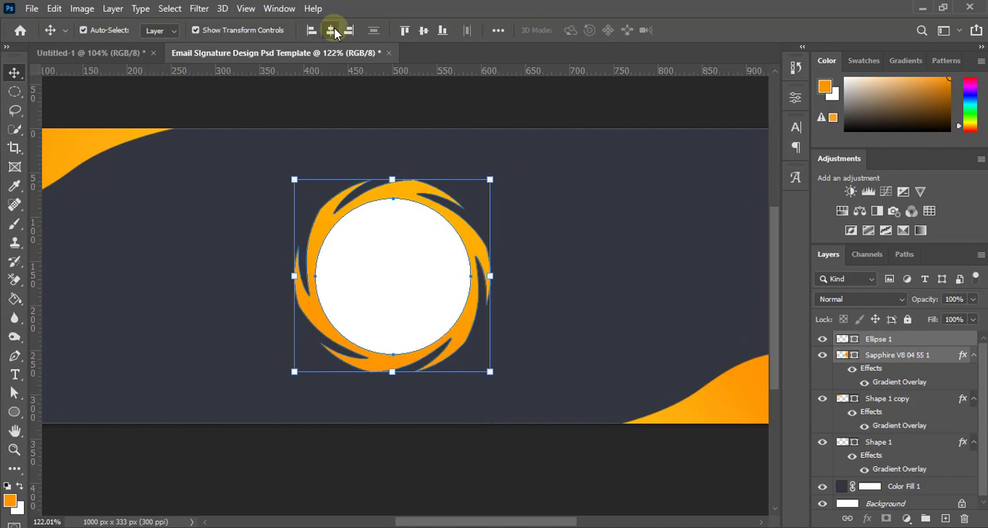
{"action": "left_click", "coordinate": [478, 476]}
Add a Stroke layer style to the white circle using the dark background colour #343740
{"action": "scroll", "coordinate": [435, 347], "scroll_direction": "down", "scroll_amount": 1}
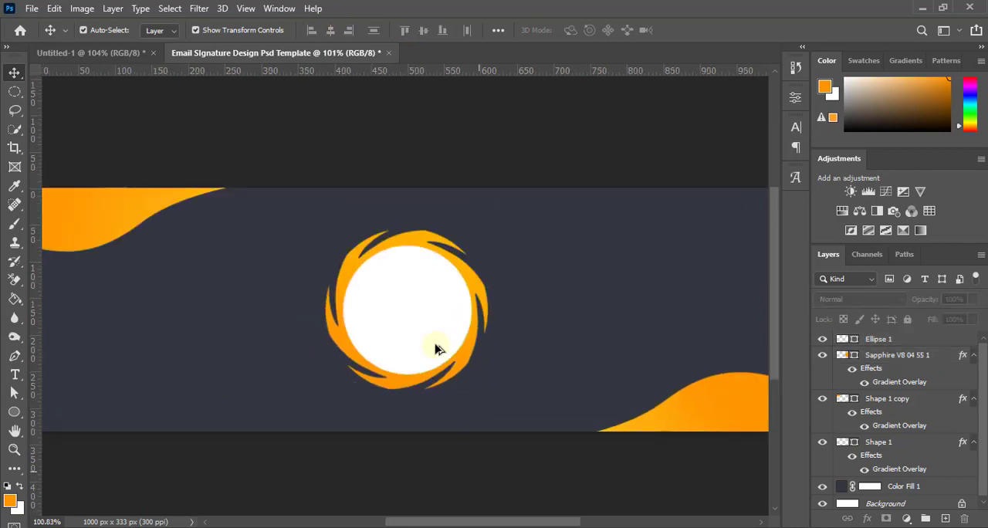
{"action": "scroll", "coordinate": [412, 317], "scroll_direction": "up", "scroll_amount": 4}
{"action": "scroll", "coordinate": [412, 319], "scroll_direction": "down", "scroll_amount": 1}
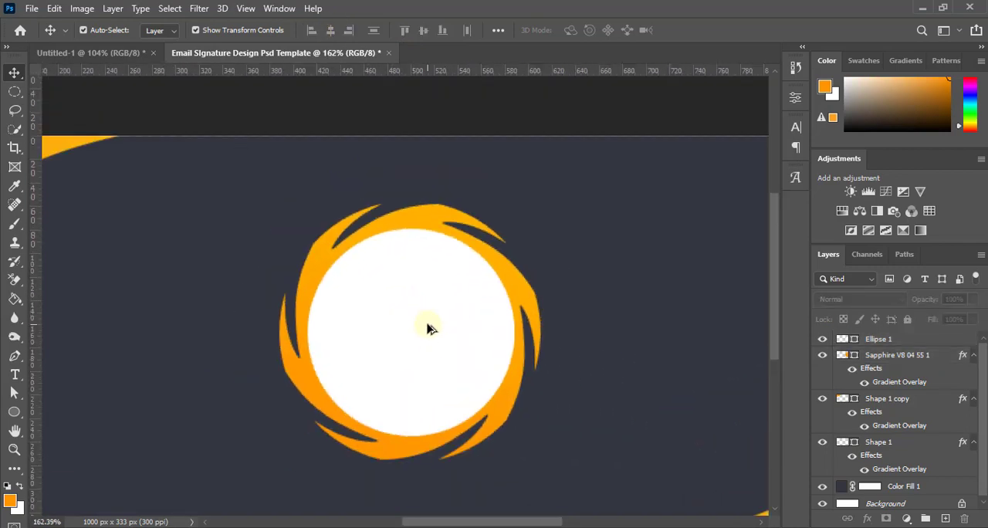
{"action": "left_click", "coordinate": [430, 329]}
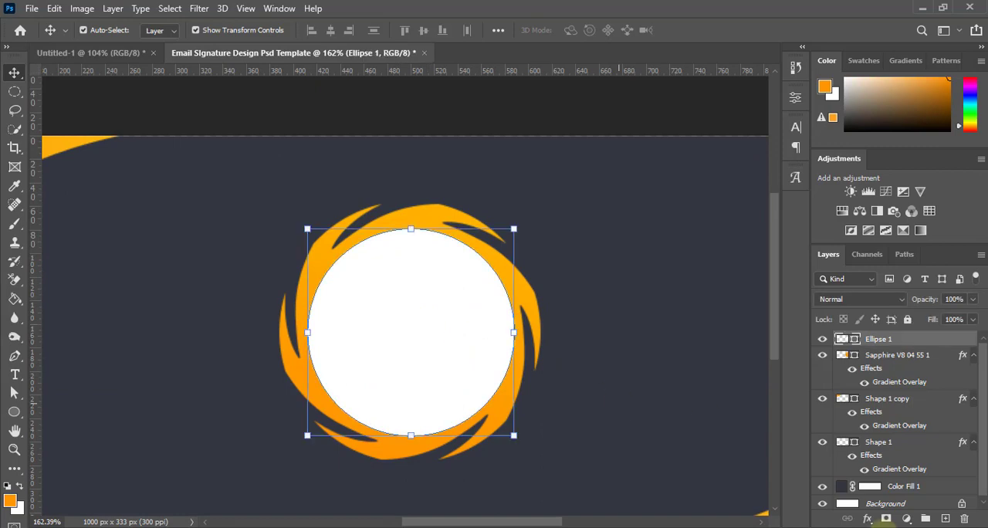
{"action": "left_click", "coordinate": [868, 518]}
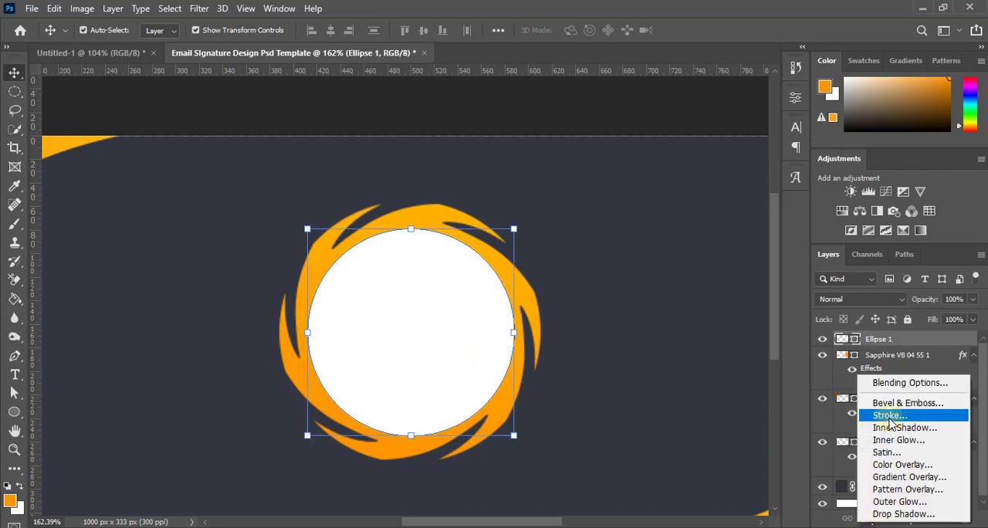
{"action": "left_click", "coordinate": [720, 354]}
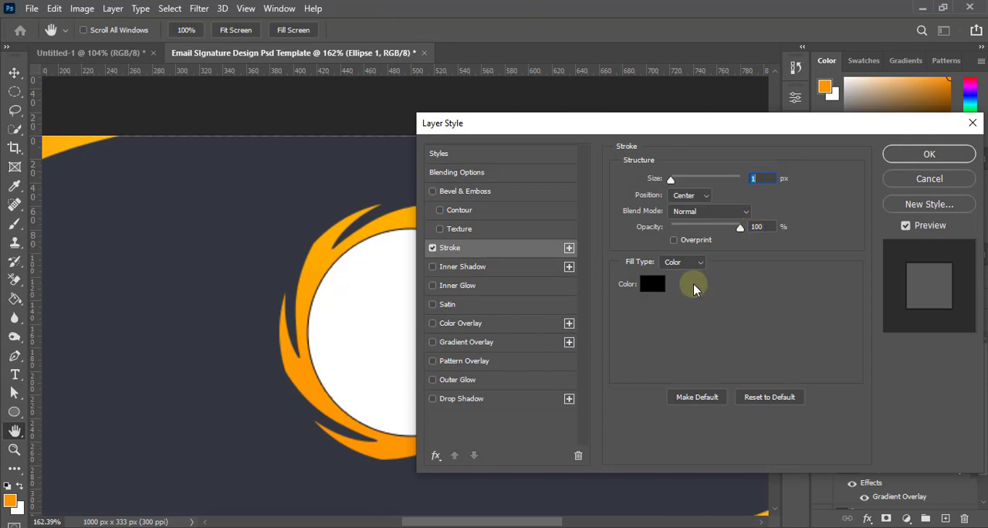
{"action": "left_click", "coordinate": [652, 284]}
{"action": "left_click", "coordinate": [236, 215]}
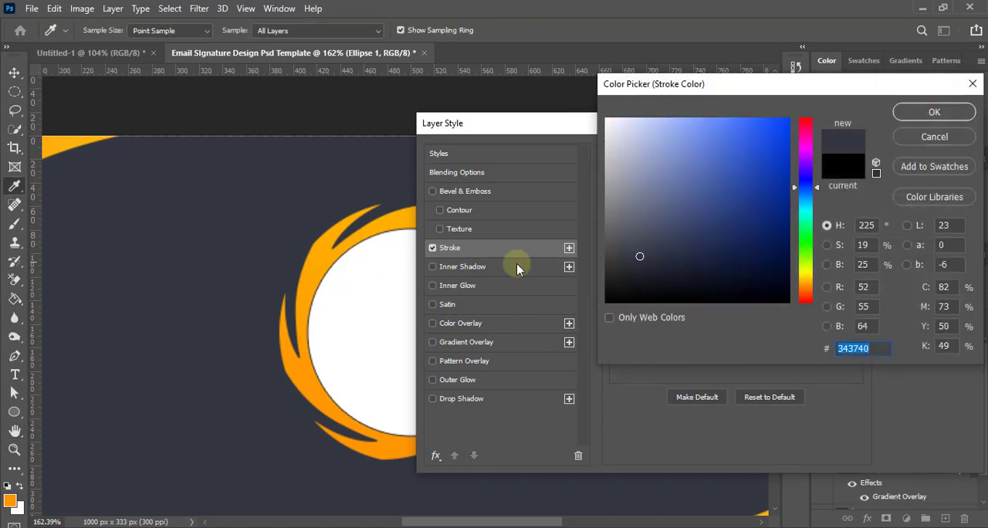
{"action": "left_click", "coordinate": [926, 114]}
Set the white circle's stroke size to 4 px, apply the style and deselect the layer
{"action": "key", "text": "Up"}
{"action": "key", "text": "Up"}
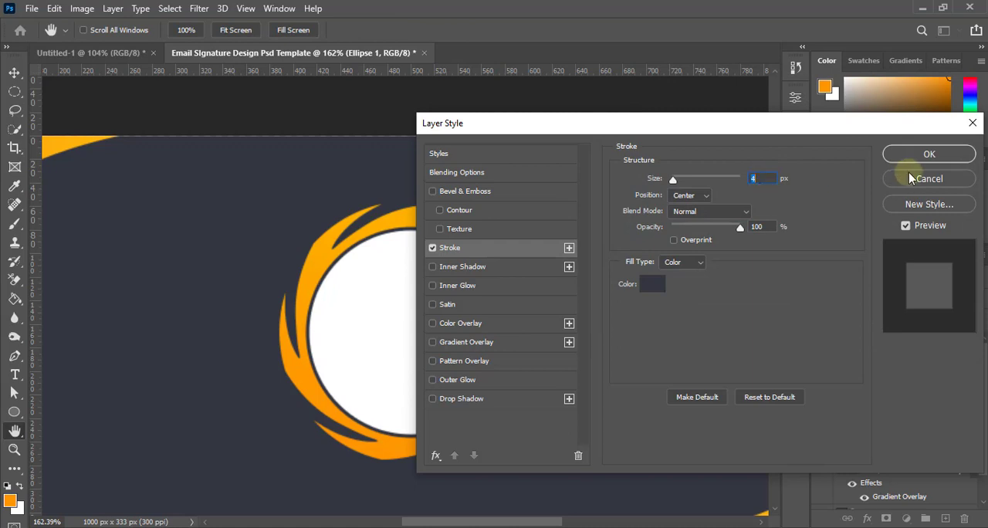
{"action": "left_click", "coordinate": [928, 154]}
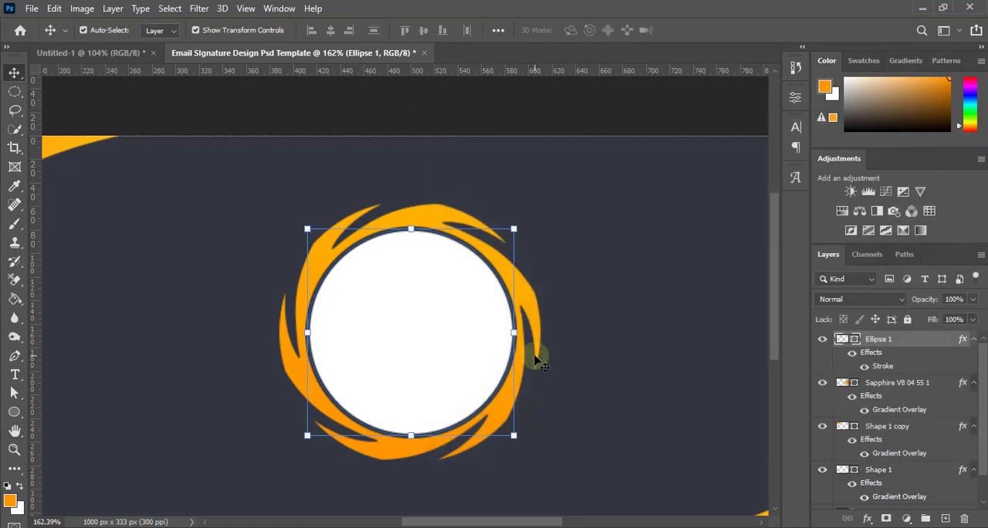
{"action": "scroll", "coordinate": [535, 353], "scroll_direction": "down", "scroll_amount": 5}
{"action": "left_click", "coordinate": [381, 450]}
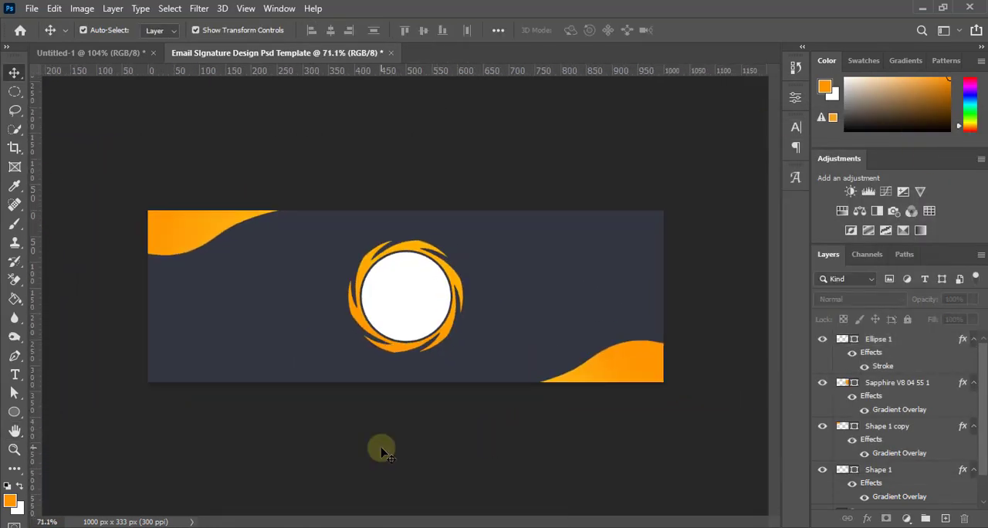
Scale the stroked white circle up slightly in proportion inside the swirl-edged circle and deselect it
{"action": "scroll", "coordinate": [397, 332], "scroll_direction": "up", "scroll_amount": 4}
{"action": "left_click", "coordinate": [399, 326]}
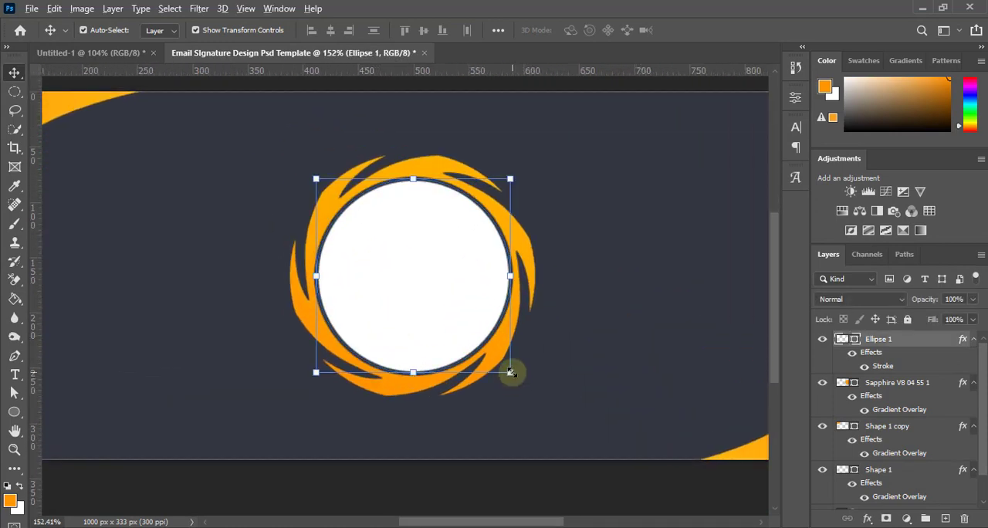
{"action": "left_click_drag", "start_coordinate": [510, 372], "coordinate": [514, 375]}
{"action": "left_click", "coordinate": [717, 30]}
{"action": "scroll", "coordinate": [531, 286], "scroll_direction": "down", "scroll_amount": 4}
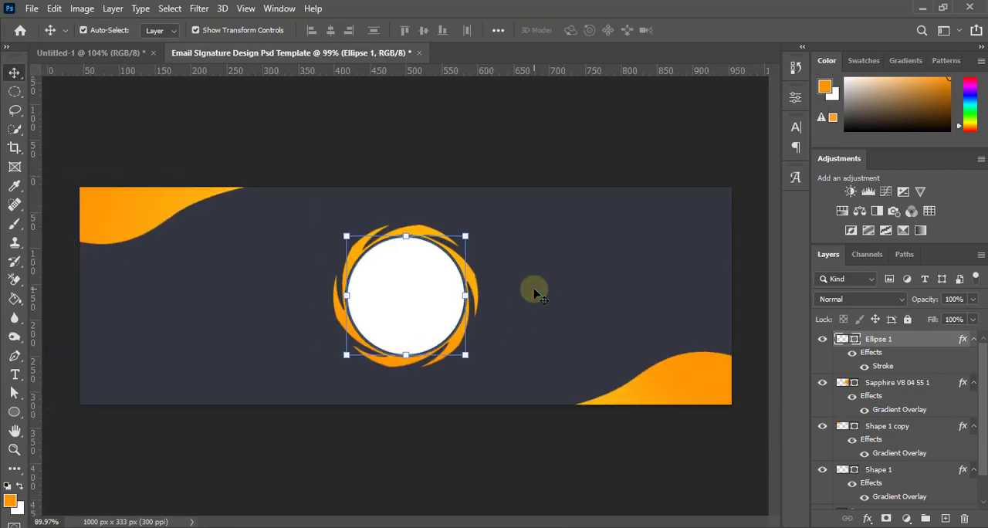
{"action": "left_click", "coordinate": [639, 426]}
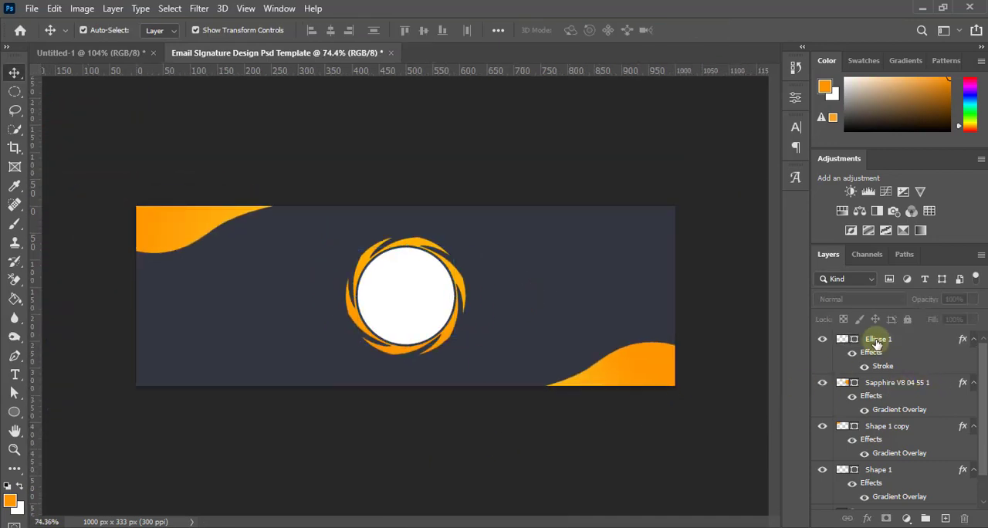
Realign the enlarged white circle with the swirl-edged circle's horizontal centre and clear the selection
{"action": "left_click", "coordinate": [875, 340]}
{"action": "left_click", "coordinate": [884, 385], "text": "shift"}
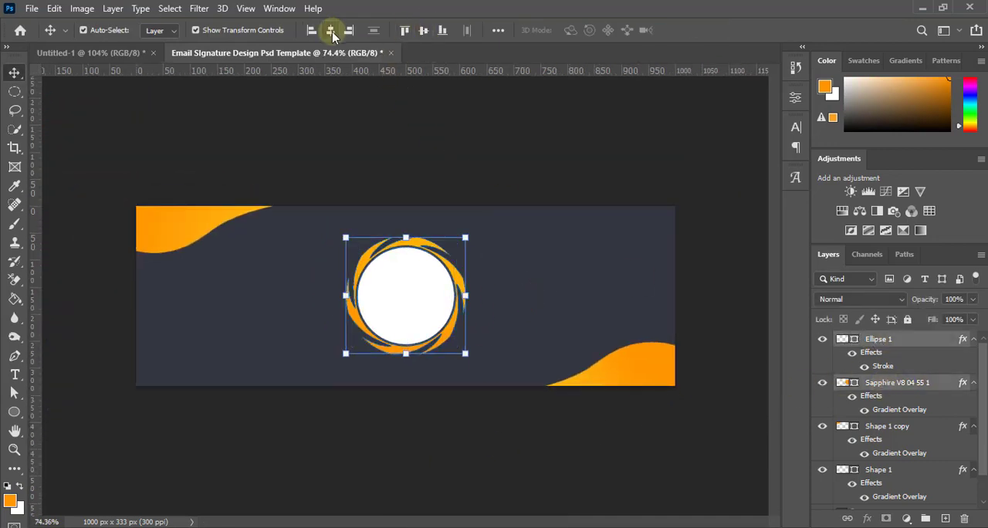
{"action": "left_click", "coordinate": [404, 403]}
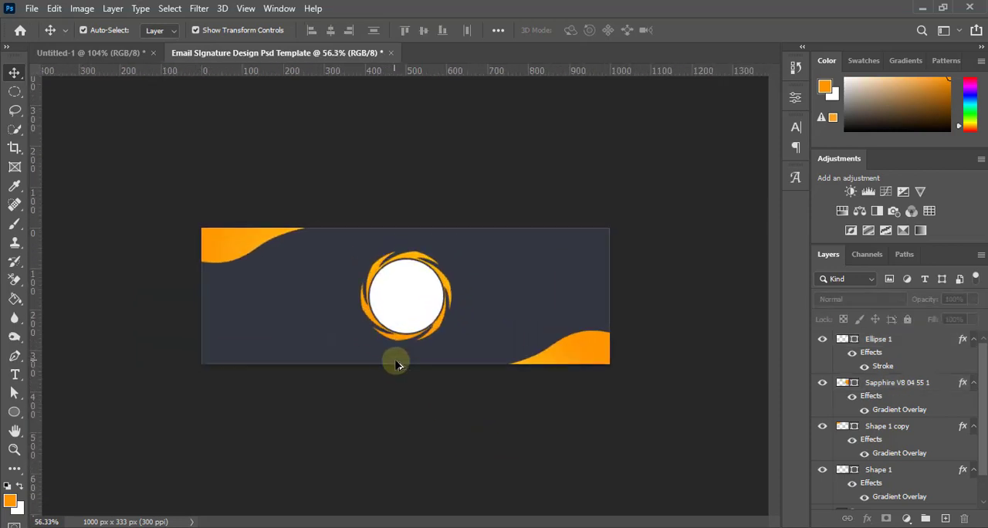
Examine how the white circle fits inside the swirl-edged circle, both close up and in the whole banner
{"action": "scroll", "coordinate": [396, 418], "scroll_direction": "up", "scroll_amount": 3}
{"action": "scroll", "coordinate": [424, 399], "scroll_direction": "up", "scroll_amount": 1}
{"action": "scroll", "coordinate": [445, 326], "scroll_direction": "down", "scroll_amount": 4}
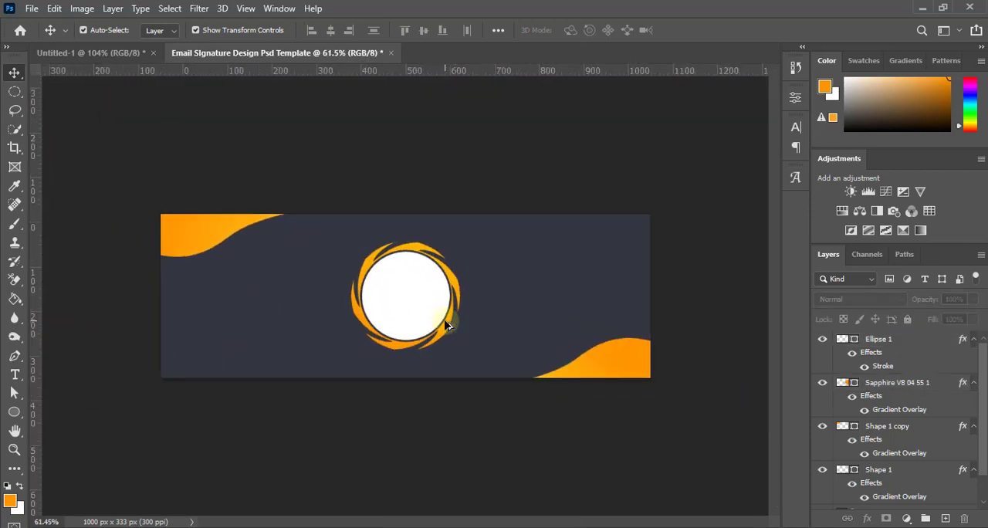
{"action": "scroll", "coordinate": [455, 336], "scroll_direction": "up", "scroll_amount": 3}
{"action": "scroll", "coordinate": [458, 337], "scroll_direction": "down", "scroll_amount": 2}
{"action": "scroll", "coordinate": [461, 344], "scroll_direction": "up", "scroll_amount": 2}
{"action": "scroll", "coordinate": [505, 368], "scroll_direction": "down", "scroll_amount": 1}
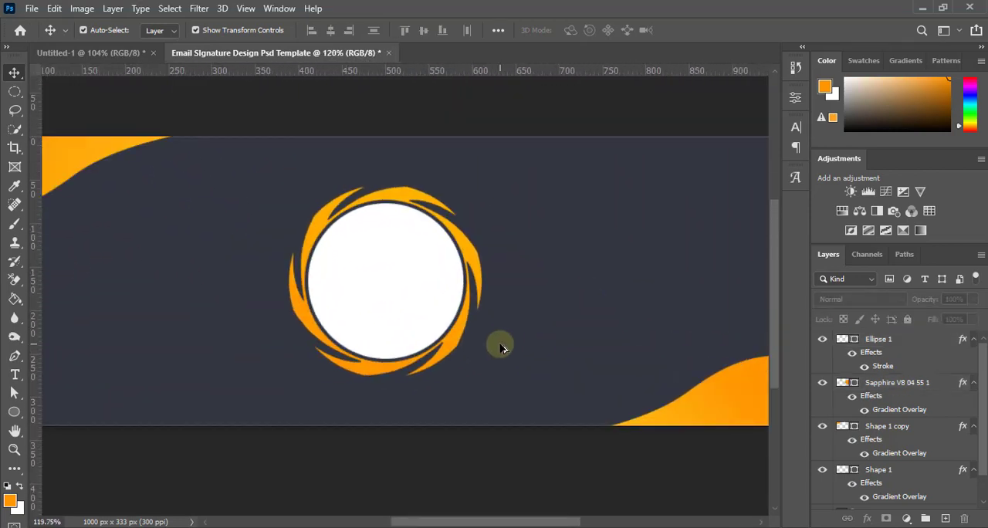
{"action": "scroll", "coordinate": [501, 344], "scroll_direction": "down", "scroll_amount": 1}
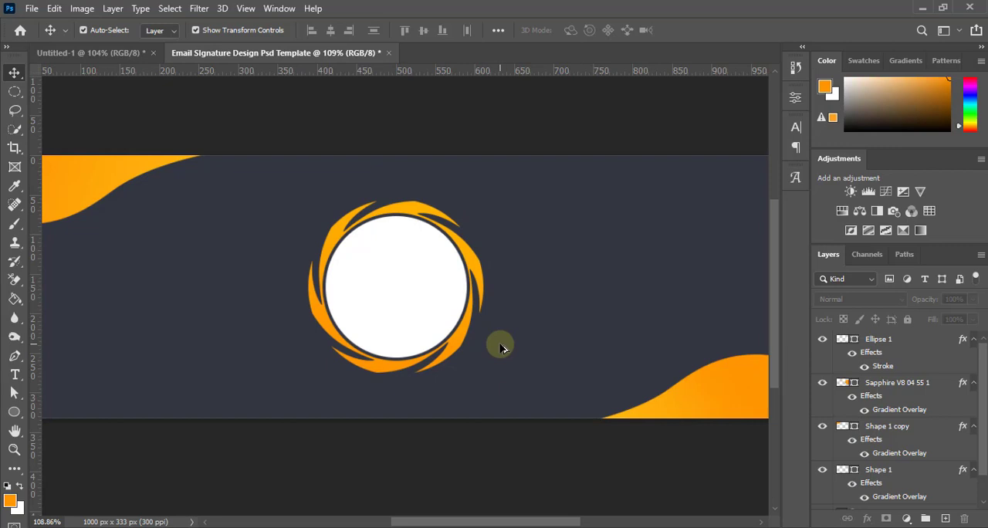
Scale the white circle up proportionally from its centre to about 191 × 191 px and apply the transform
{"action": "scroll", "coordinate": [406, 315], "scroll_direction": "up", "scroll_amount": 1}
{"action": "left_click", "coordinate": [409, 289]}
{"action": "scroll", "coordinate": [410, 290], "scroll_direction": "up", "scroll_amount": 3}
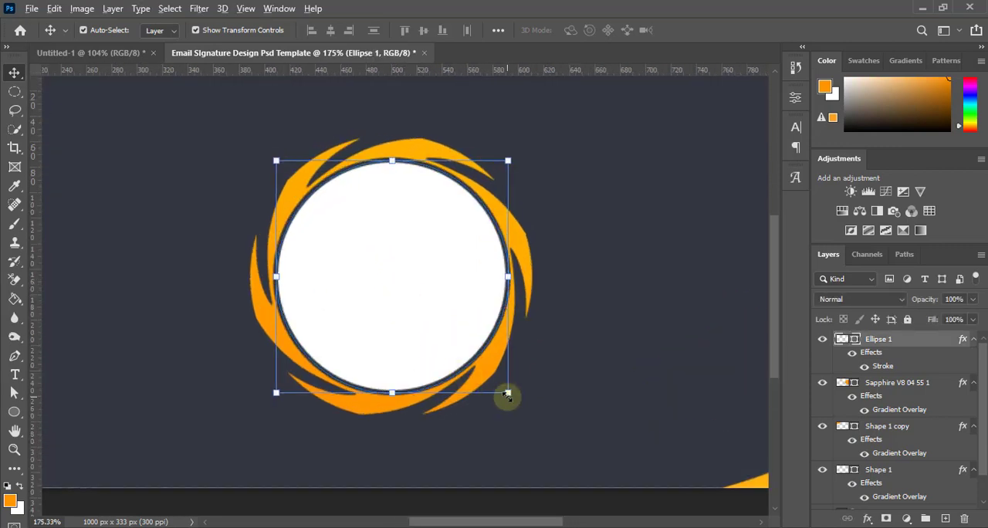
{"action": "left_click_drag", "start_coordinate": [509, 396], "coordinate": [513, 401]}
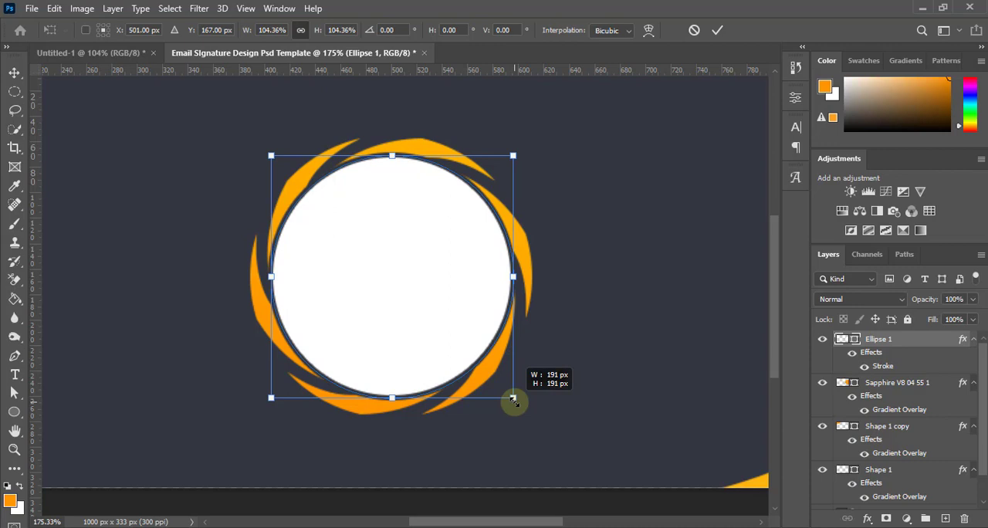
{"action": "left_click", "coordinate": [717, 30]}
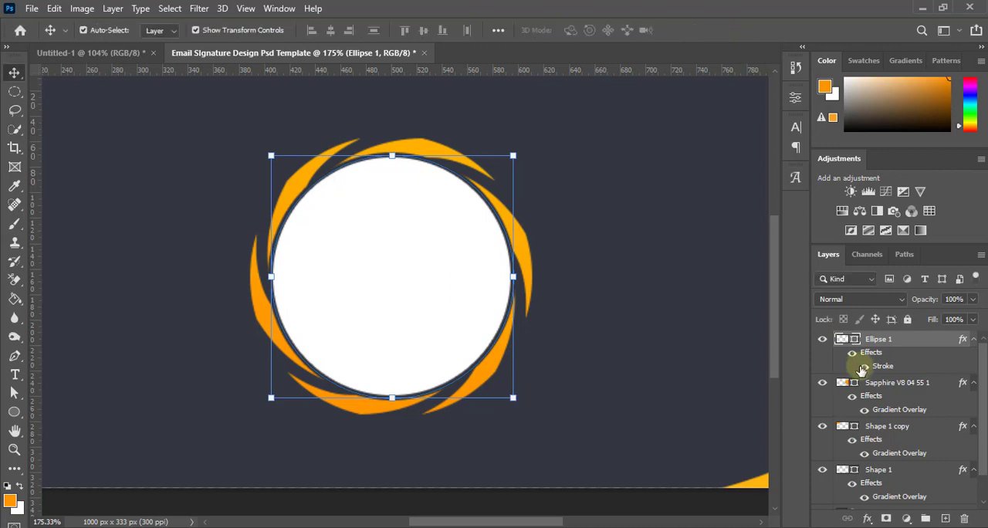
Align the white circle with the swirl-edged circle on their vertical centres and clear the selection
{"action": "left_click", "coordinate": [885, 383], "text": "shift"}
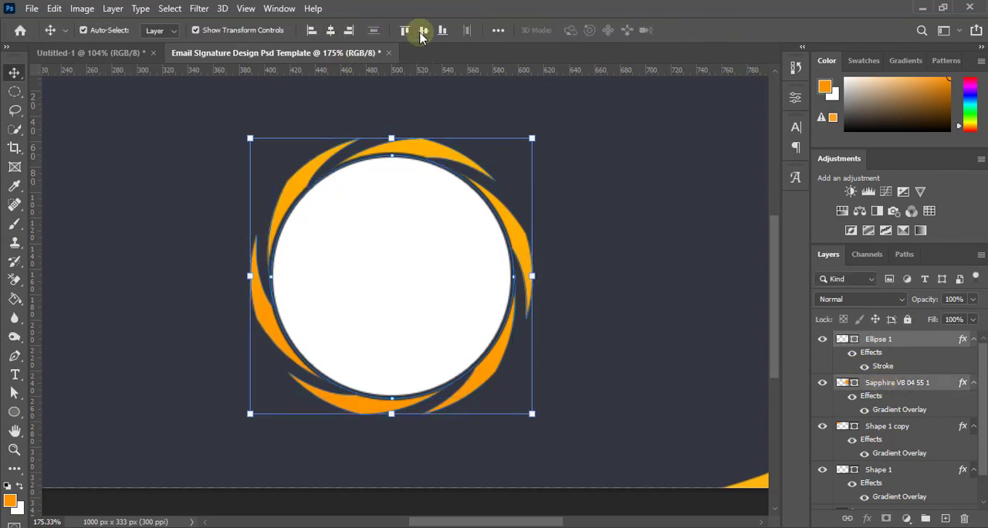
{"action": "scroll", "coordinate": [371, 231], "scroll_direction": "down", "scroll_amount": 3}
{"action": "left_click", "coordinate": [439, 418]}
{"action": "scroll", "coordinate": [439, 418], "scroll_direction": "down", "scroll_amount": 2}
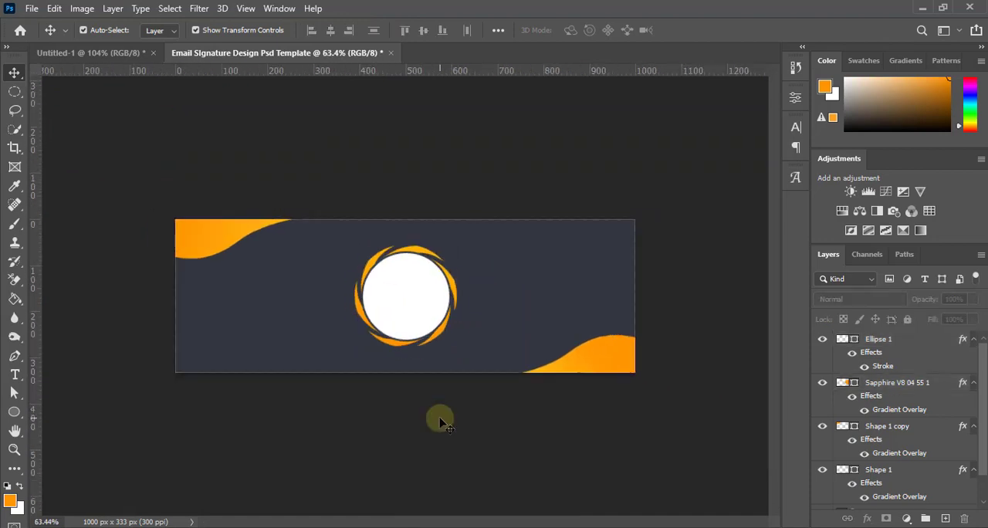
Paste the copied photo of the man at a laptop as a new layer above the white circle
{"action": "scroll", "coordinate": [439, 417], "scroll_direction": "up", "scroll_amount": 2}
{"action": "scroll", "coordinate": [439, 418], "scroll_direction": "up", "scroll_amount": 3}
{"action": "scroll", "coordinate": [424, 332], "scroll_direction": "down", "scroll_amount": 1}
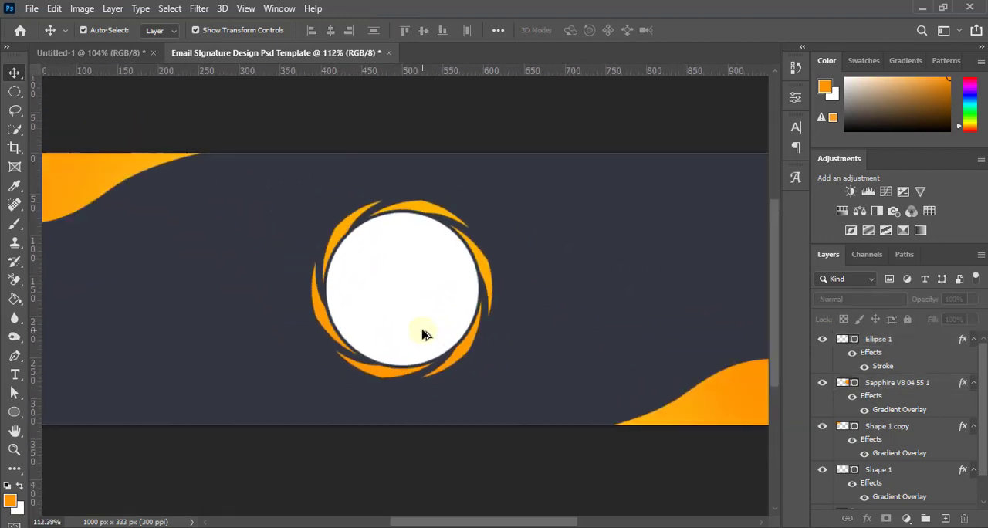
{"action": "scroll", "coordinate": [413, 316], "scroll_direction": "up", "scroll_amount": 3}
{"action": "scroll", "coordinate": [413, 316], "scroll_direction": "down", "scroll_amount": 2}
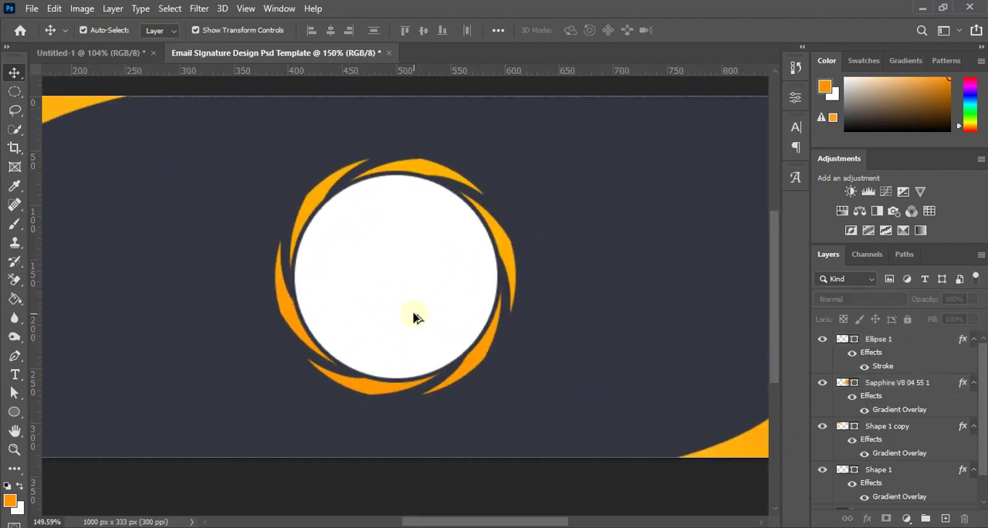
{"action": "scroll", "coordinate": [412, 318], "scroll_direction": "up", "scroll_amount": 2}
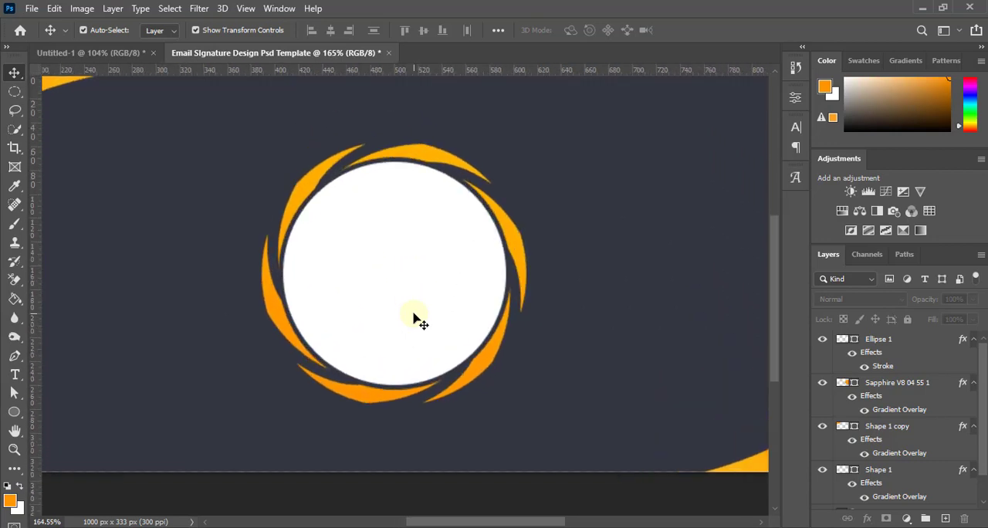
{"action": "key", "text": "ctrl+v"}
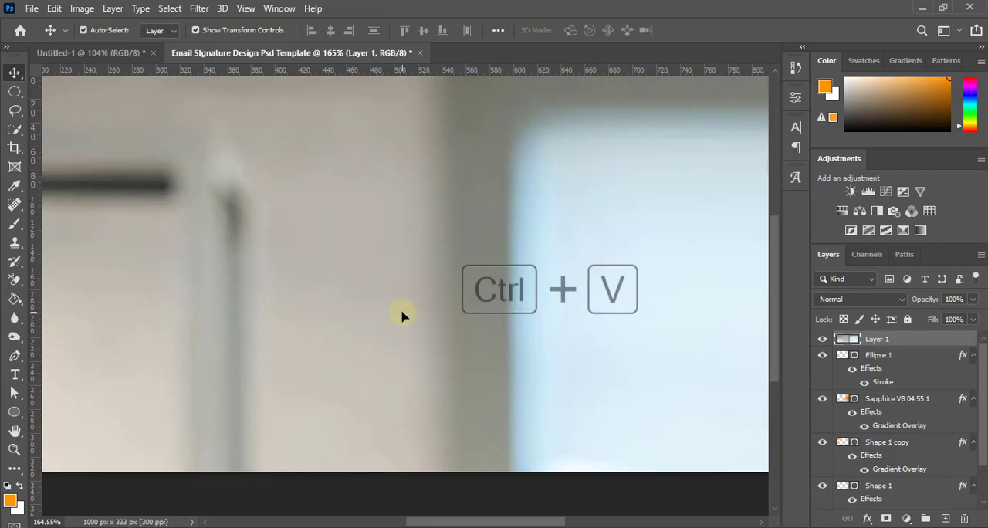
{"action": "scroll", "coordinate": [409, 317], "scroll_direction": "down", "scroll_amount": 6}
{"action": "scroll", "coordinate": [401, 315], "scroll_direction": "down", "scroll_amount": 3}
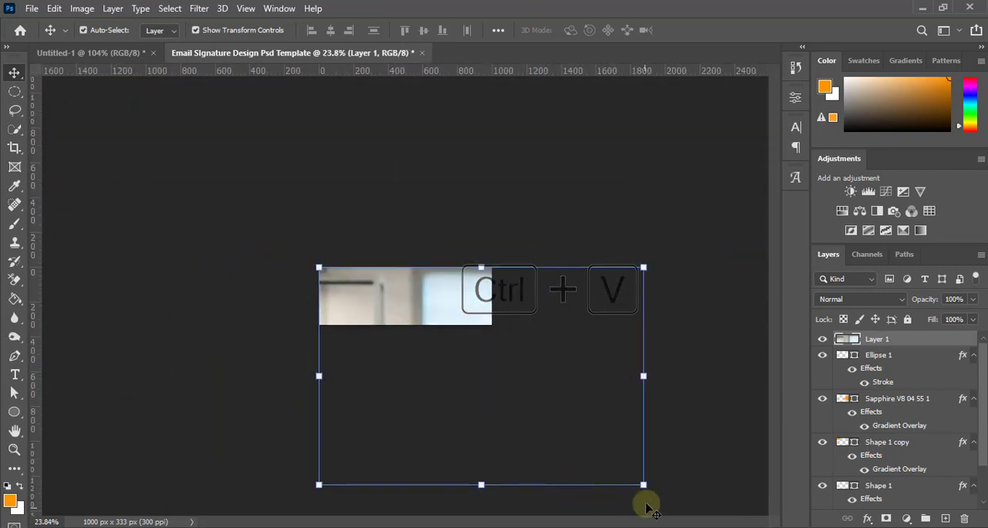
Scale the pasted photo down proportionally to about 25.54% and position it over the central circle
{"action": "left_click_drag", "start_coordinate": [642, 481], "coordinate": [474, 335]}
{"action": "scroll", "coordinate": [473, 370], "scroll_direction": "up", "scroll_amount": 6}
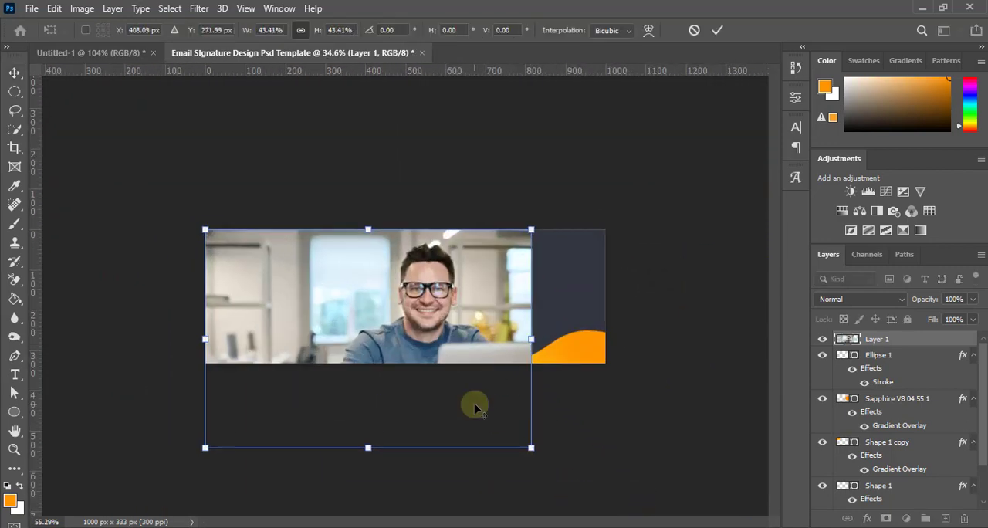
{"action": "scroll", "coordinate": [574, 482], "scroll_direction": "down", "scroll_amount": 2}
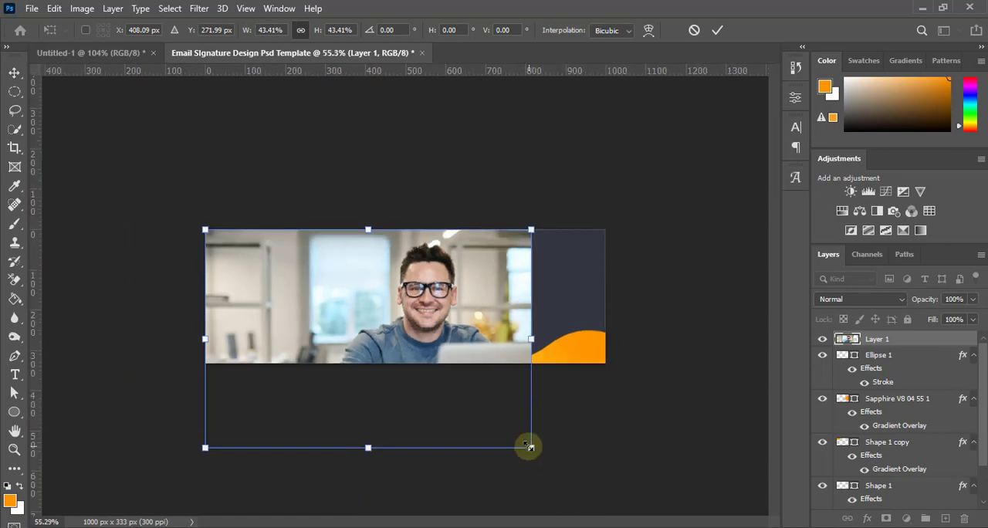
{"action": "left_click_drag", "start_coordinate": [527, 445], "coordinate": [395, 356]}
{"action": "left_click_drag", "start_coordinate": [345, 318], "coordinate": [433, 321]}
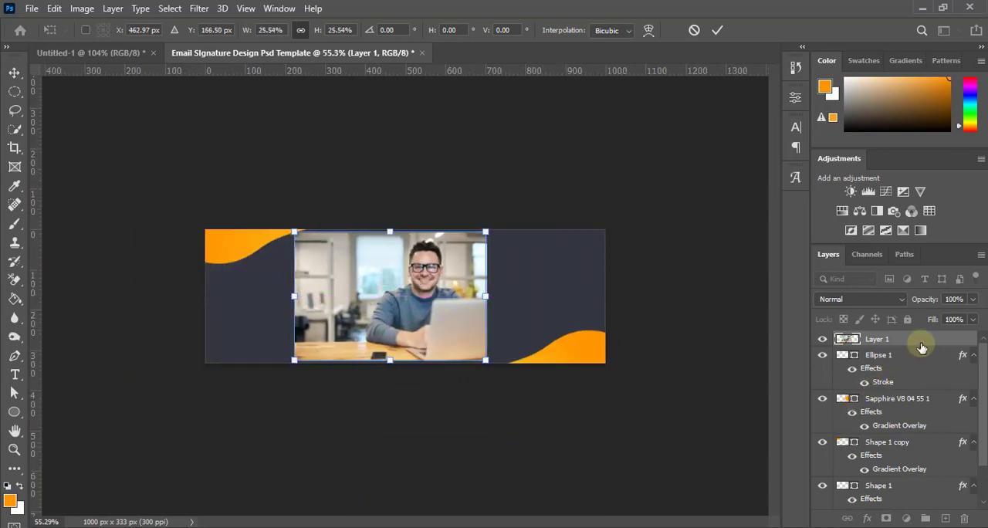
{"action": "left_click", "coordinate": [719, 30]}
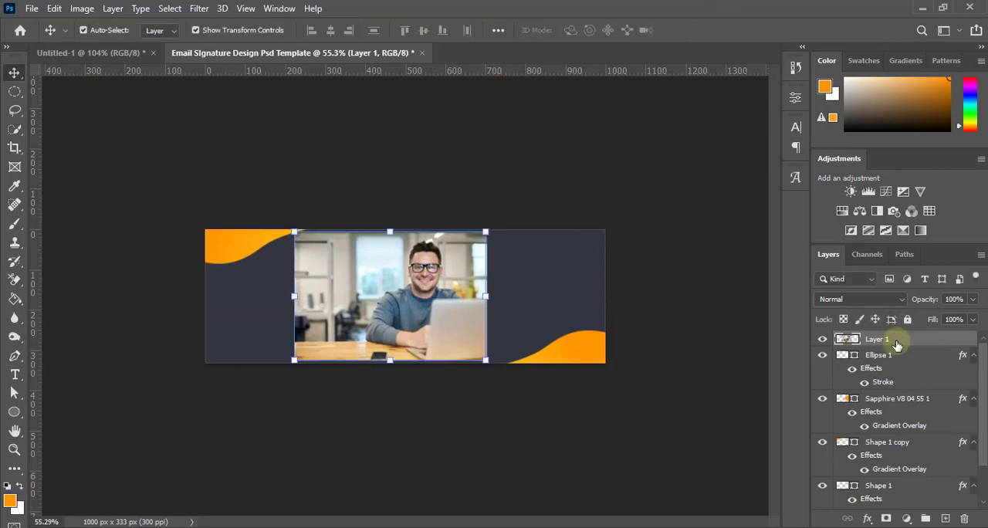
Clip the photo layer to the white circle with a clipping mask
{"action": "right_click", "coordinate": [897, 338]}
{"action": "left_click", "coordinate": [747, 277]}
{"action": "scroll", "coordinate": [558, 423], "scroll_direction": "up", "scroll_amount": 4}
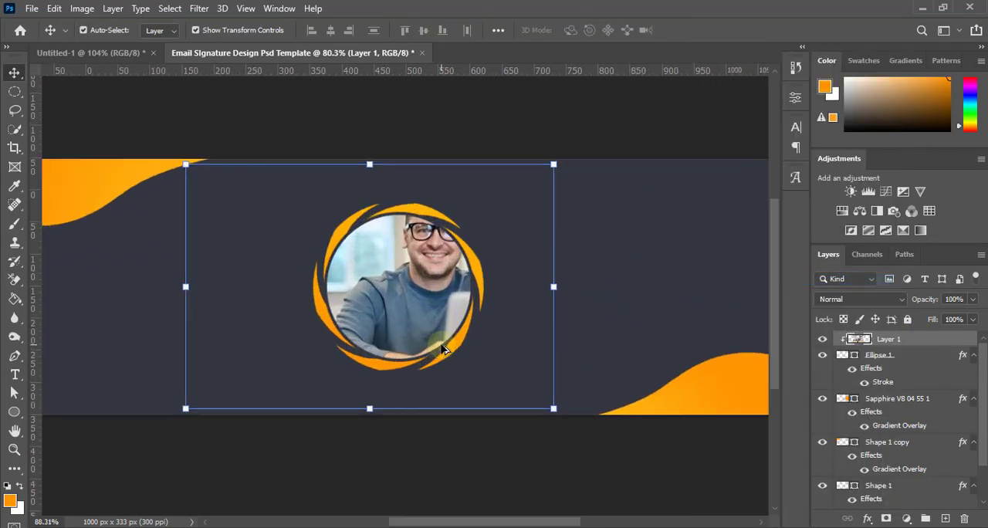
Scale the clipped photo to about 61.32%, place the man's head and torso inside the circle, apply and deselect
{"action": "left_click_drag", "start_coordinate": [564, 415], "coordinate": [488, 364]}
{"action": "left_click_drag", "start_coordinate": [237, 197], "coordinate": [239, 200]}
{"action": "left_click_drag", "start_coordinate": [415, 309], "coordinate": [402, 306]}
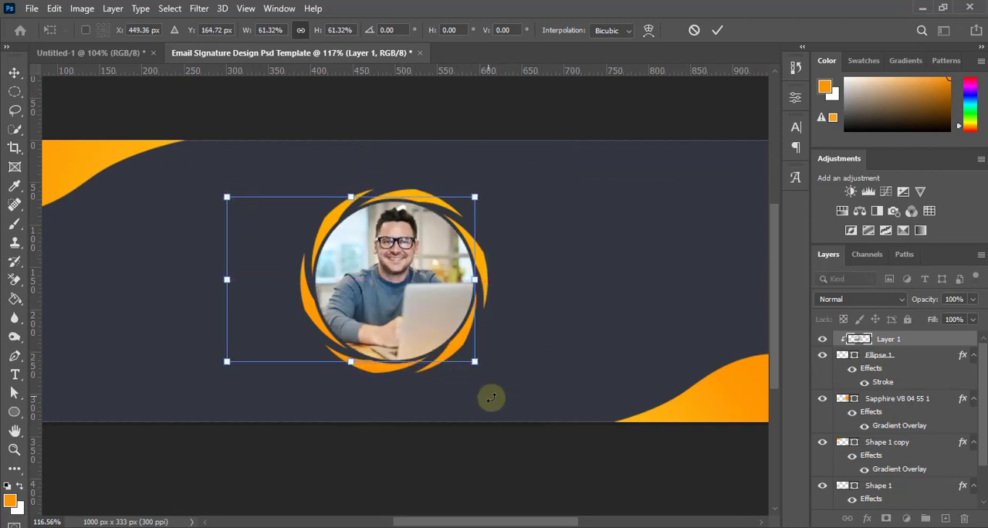
{"action": "left_click", "coordinate": [717, 30]}
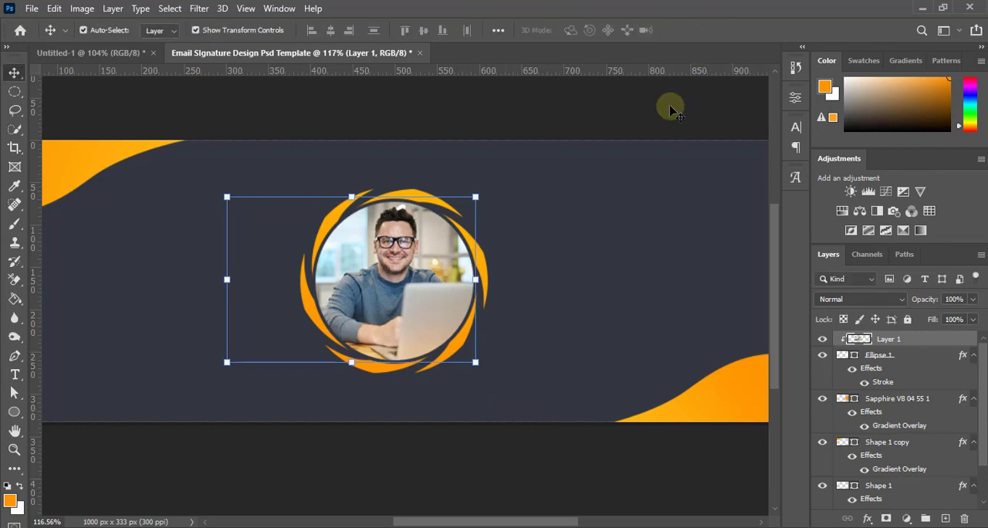
{"action": "left_click", "coordinate": [502, 455]}
Examine the framed portrait close up and its balance with the corner waves across the whole banner
{"action": "scroll", "coordinate": [490, 399], "scroll_direction": "down", "scroll_amount": 5}
{"action": "scroll", "coordinate": [389, 332], "scroll_direction": "up", "scroll_amount": 5}
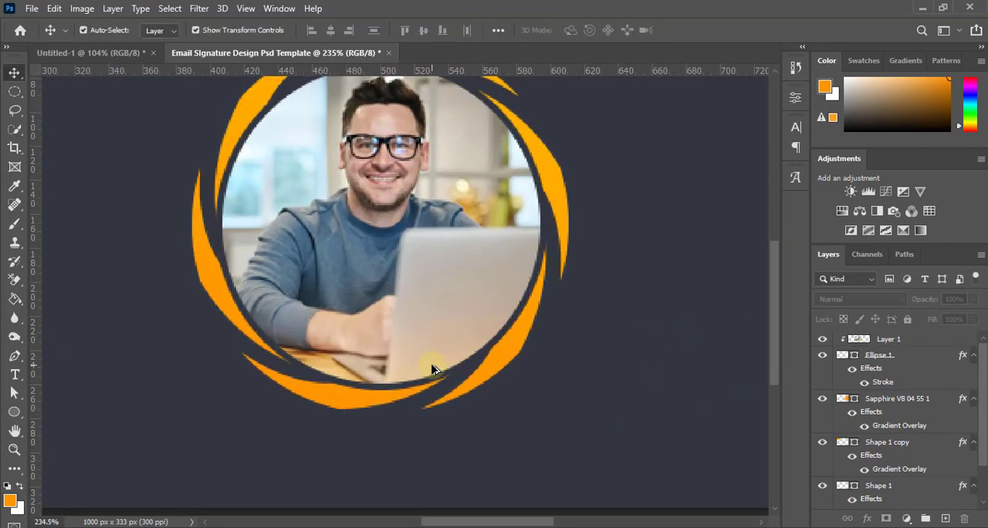
{"action": "scroll", "coordinate": [433, 331], "scroll_direction": "down", "scroll_amount": 3}
{"action": "scroll", "coordinate": [436, 332], "scroll_direction": "down", "scroll_amount": 2}
{"action": "scroll", "coordinate": [440, 308], "scroll_direction": "up", "scroll_amount": 3}
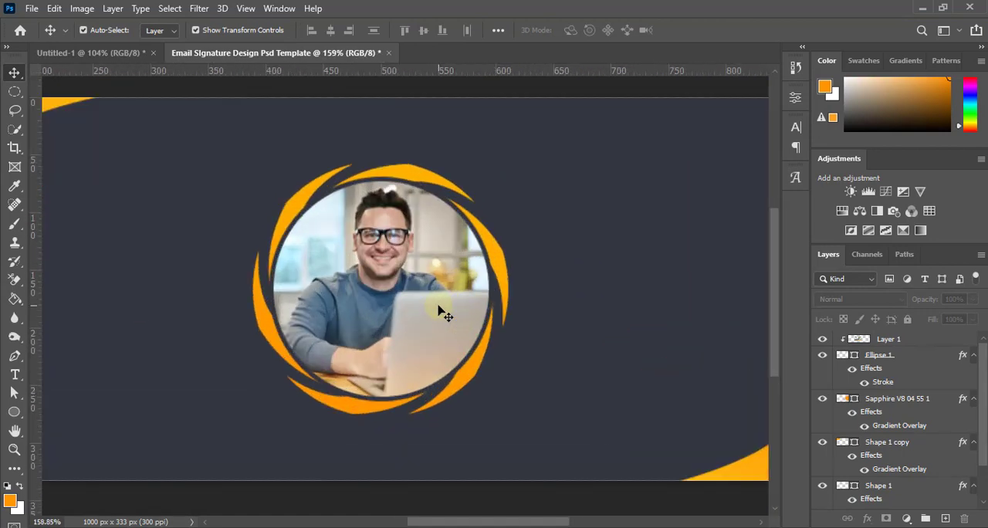
{"action": "scroll", "coordinate": [441, 309], "scroll_direction": "down", "scroll_amount": 2}
{"action": "scroll", "coordinate": [442, 311], "scroll_direction": "up", "scroll_amount": 1}
{"action": "scroll", "coordinate": [442, 311], "scroll_direction": "up", "scroll_amount": 1}
{"action": "scroll", "coordinate": [442, 311], "scroll_direction": "down", "scroll_amount": 2}
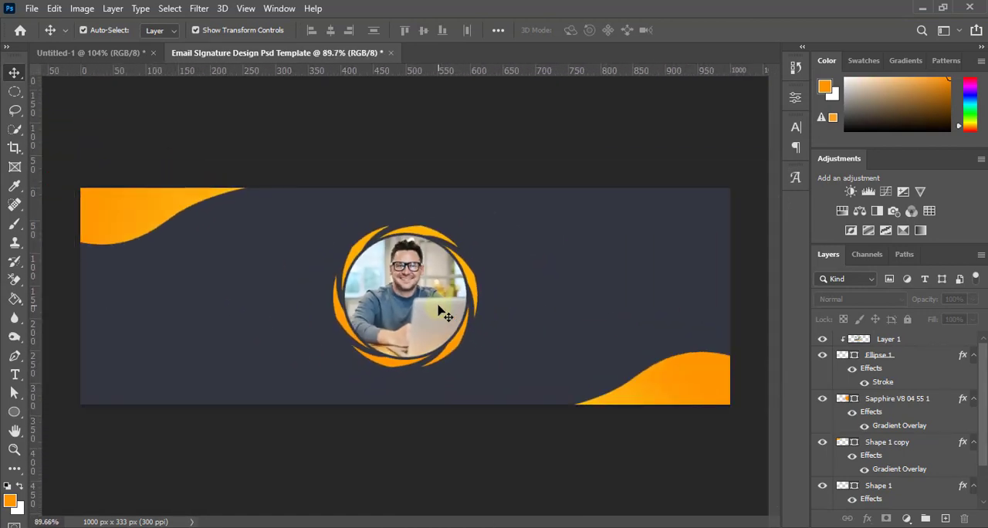
{"action": "scroll", "coordinate": [442, 311], "scroll_direction": "up", "scroll_amount": 3}
{"action": "scroll", "coordinate": [442, 311], "scroll_direction": "up", "scroll_amount": 4}
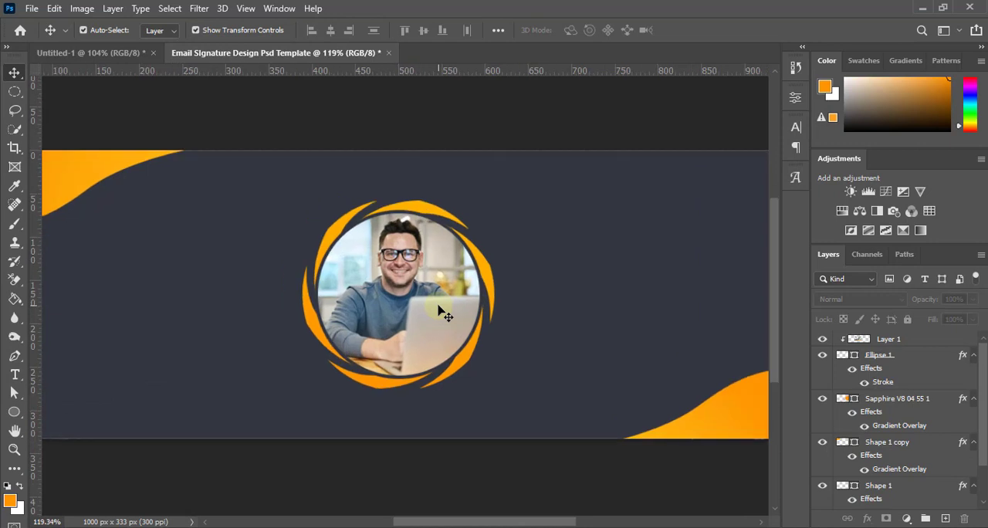
{"action": "scroll", "coordinate": [441, 311], "scroll_direction": "down", "scroll_amount": 4}
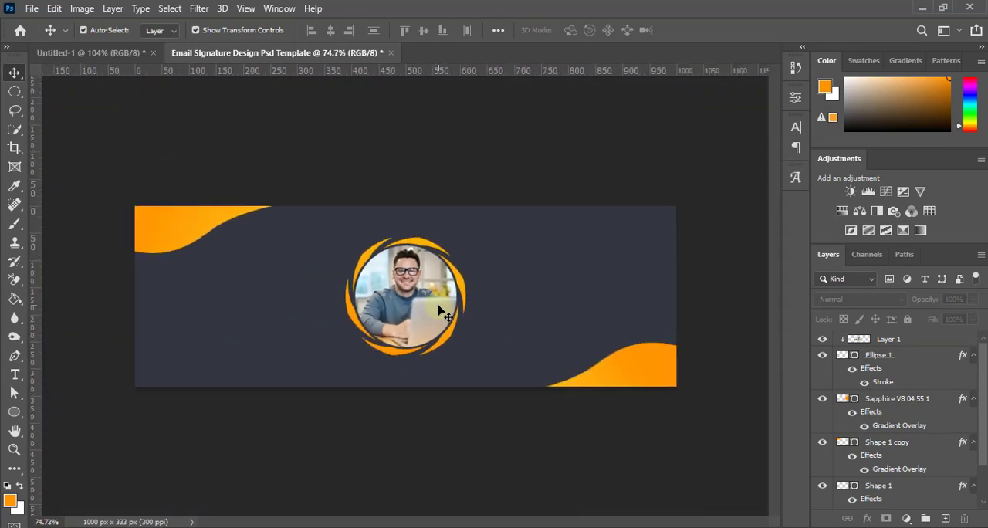
{"action": "scroll", "coordinate": [480, 406], "scroll_direction": "down", "scroll_amount": 1}
{"action": "scroll", "coordinate": [484, 411], "scroll_direction": "up", "scroll_amount": 2}
{"action": "scroll", "coordinate": [482, 411], "scroll_direction": "down", "scroll_amount": 1}
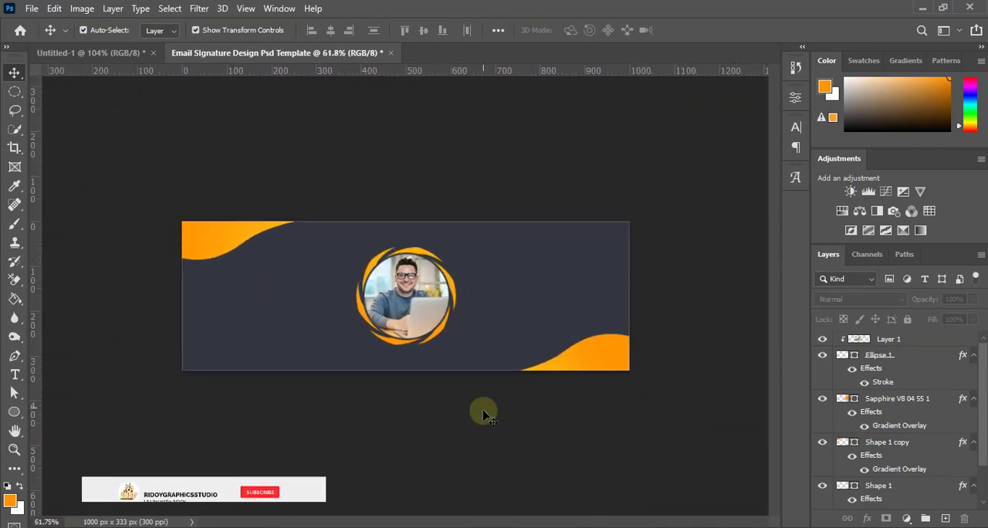
{"action": "scroll", "coordinate": [483, 412], "scroll_direction": "up", "scroll_amount": 2}
{"action": "scroll", "coordinate": [481, 411], "scroll_direction": "down", "scroll_amount": 1}
{"action": "scroll", "coordinate": [481, 412], "scroll_direction": "up", "scroll_amount": 3}
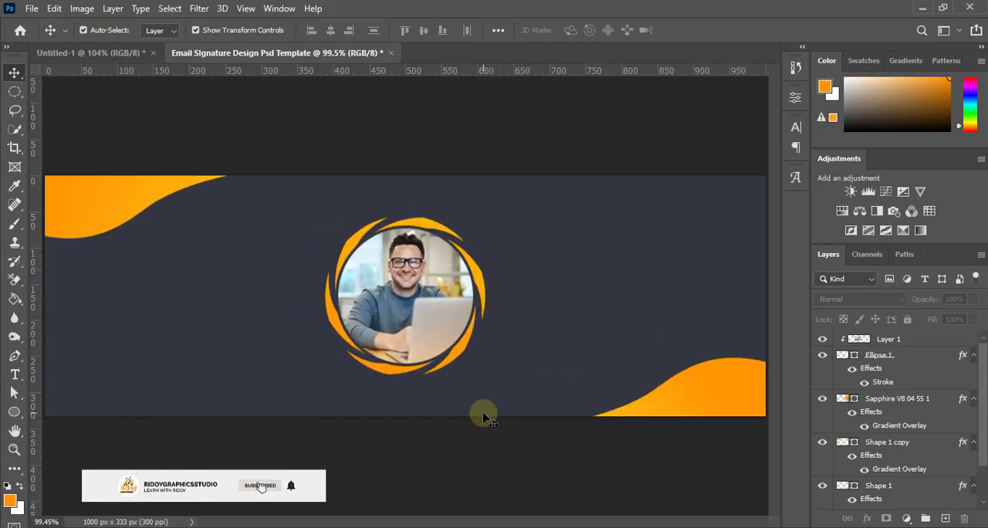
{"action": "scroll", "coordinate": [481, 410], "scroll_direction": "down", "scroll_amount": 3}
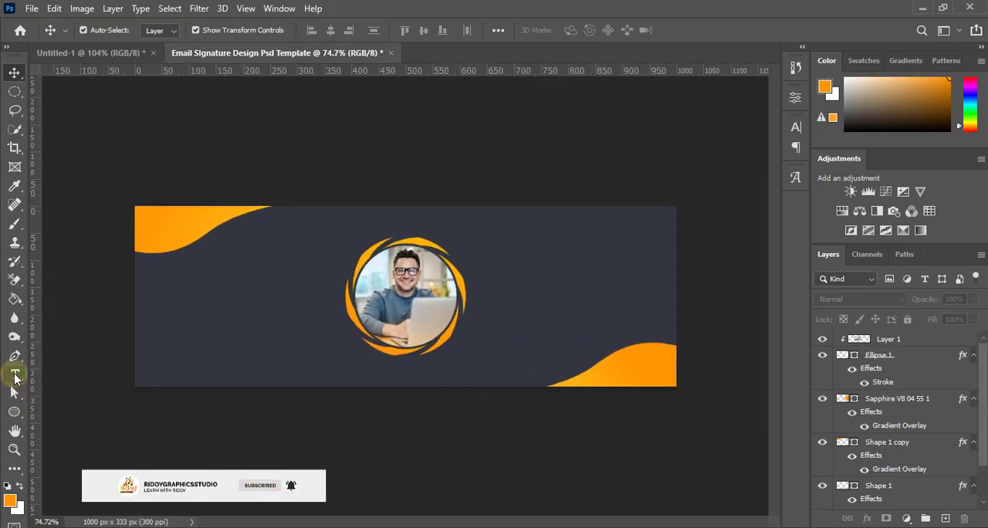
Add a white text layer with the person's full name to the right of the portrait in Pangram Regular, 21.17 px
{"action": "left_click", "coordinate": [14, 375]}
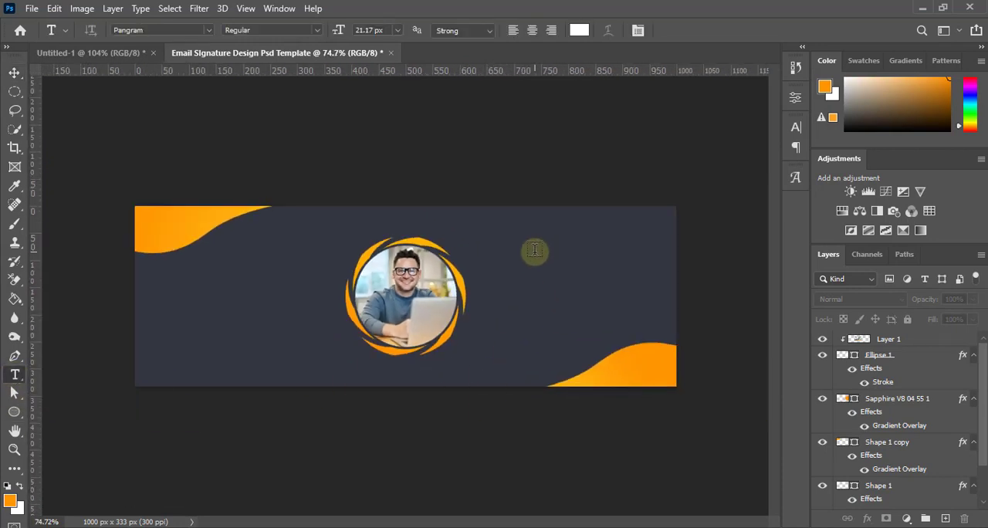
{"action": "left_click", "coordinate": [532, 248]}
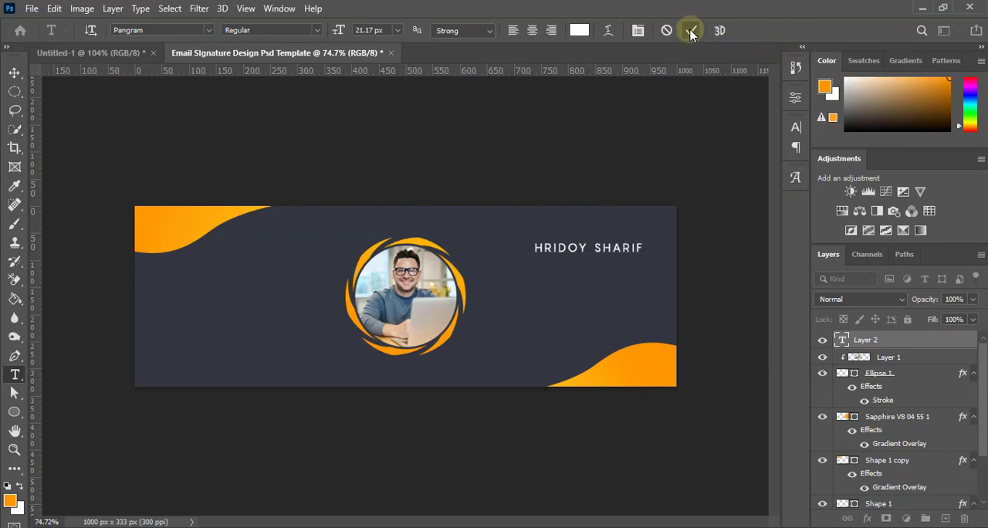
{"action": "left_click", "coordinate": [691, 31]}
Move the name text slightly up toward the banner's upper-right corner and deselect it
{"action": "left_click", "coordinate": [14, 71]}
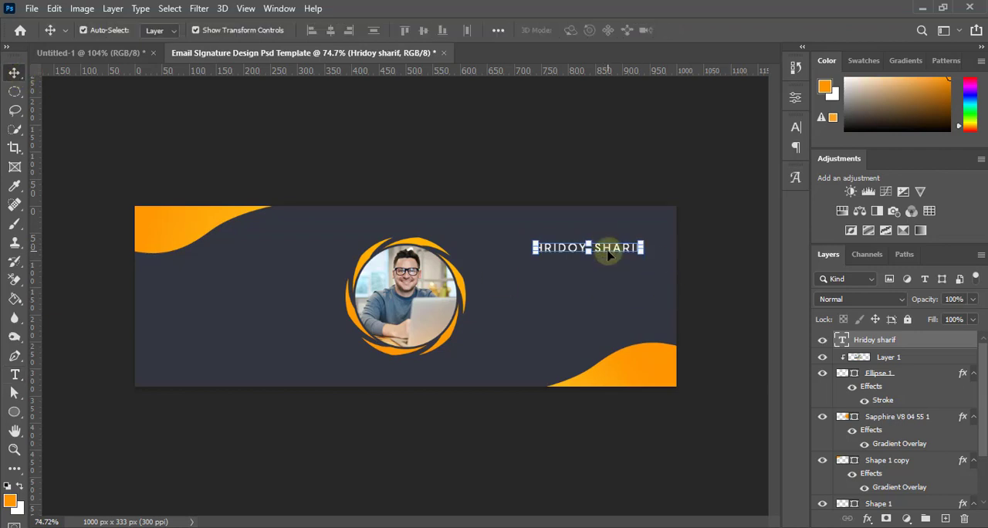
{"action": "left_click_drag", "start_coordinate": [609, 252], "coordinate": [613, 241]}
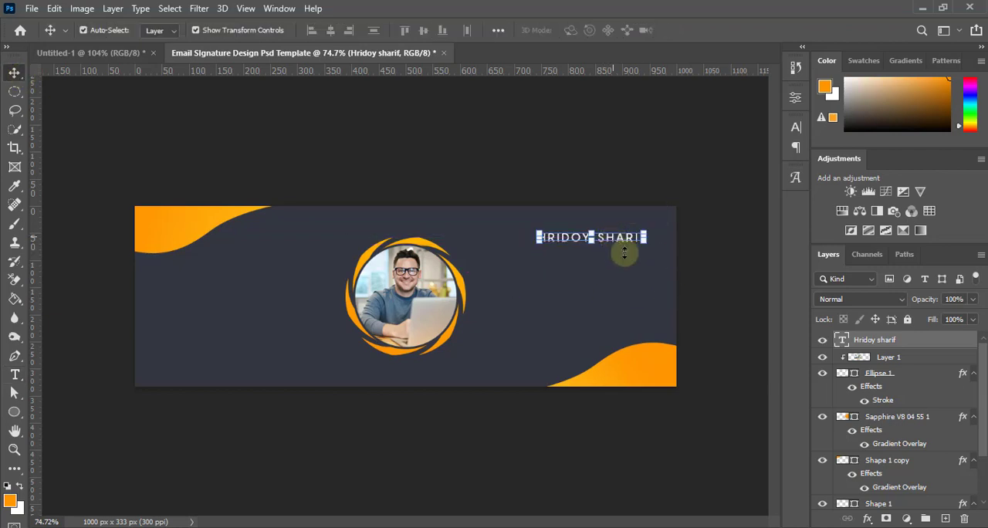
{"action": "left_click", "coordinate": [725, 289]}
{"action": "scroll", "coordinate": [609, 251], "scroll_direction": "up", "scroll_amount": 2}
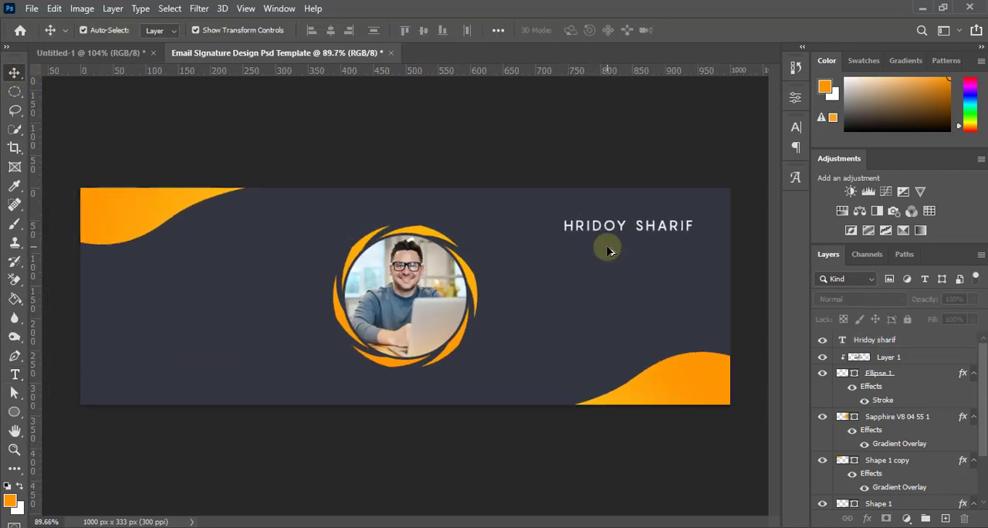
Add a white text layer reading "Graphics Designer" below the name in Pangram Regular, 21.17 px
{"action": "left_click", "coordinate": [15, 375]}
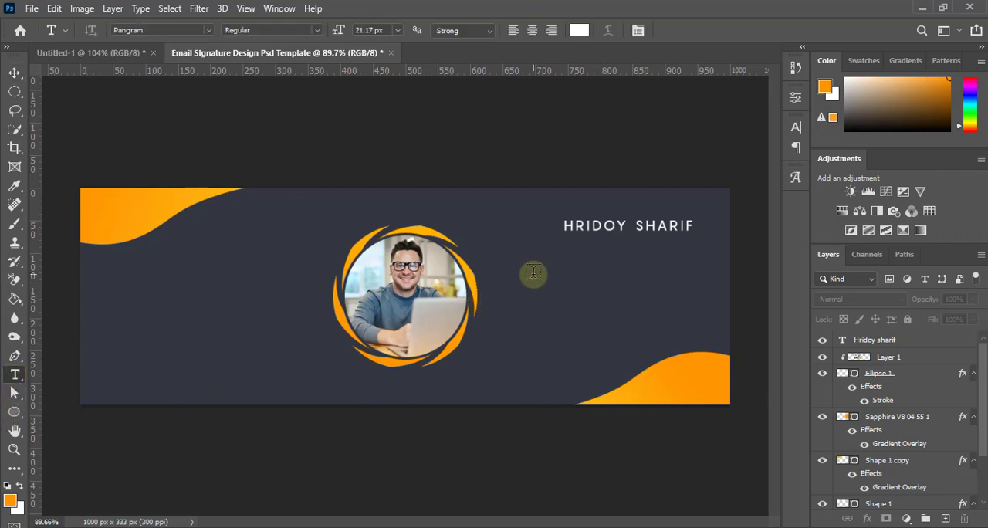
{"action": "left_click", "coordinate": [532, 272]}
{"action": "type", "text": "GRAPHICS DESIGNE"}
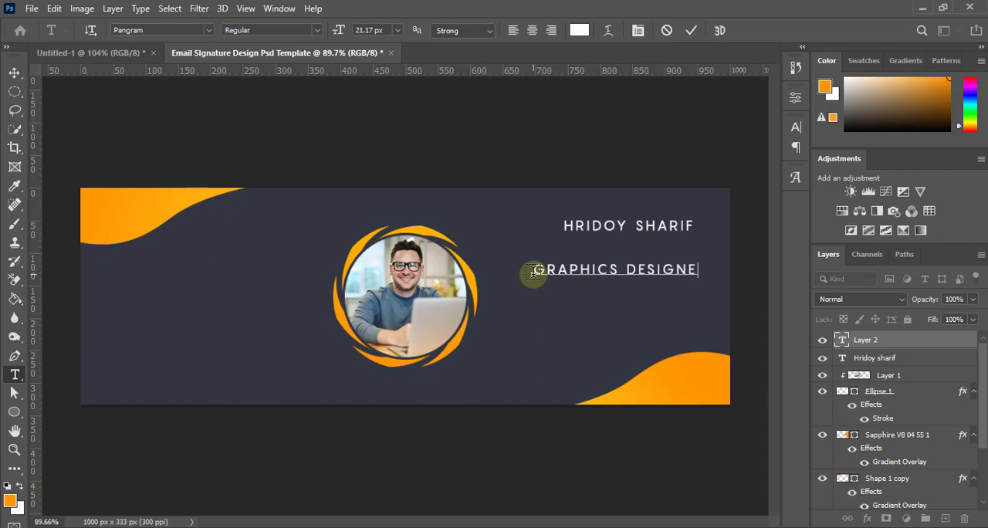
{"action": "type", "text": "R"}
{"action": "left_click", "coordinate": [691, 30]}
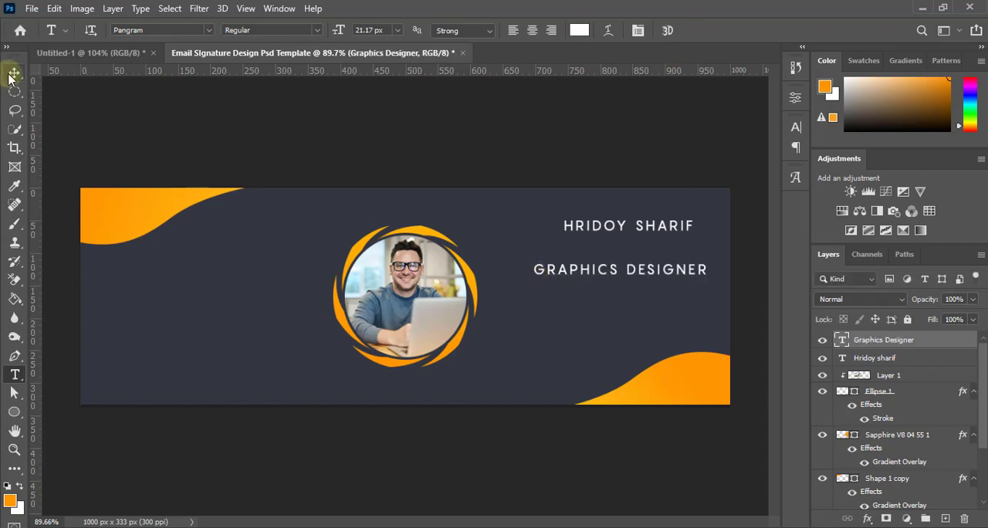
Shrink the job title to about 10.82 px and place it directly under the start of the name
{"action": "left_click", "coordinate": [15, 72]}
{"action": "left_click_drag", "start_coordinate": [704, 264], "coordinate": [652, 251]}
{"action": "left_click", "coordinate": [717, 30]}
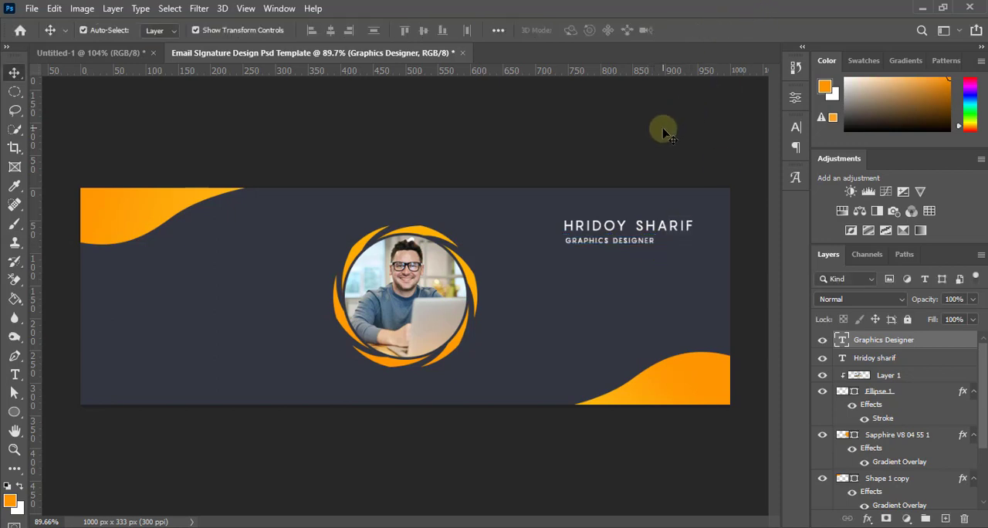
Turn off All Caps for the job title so it uses mixed-case letters
{"action": "scroll", "coordinate": [631, 241], "scroll_direction": "up", "scroll_amount": 4}
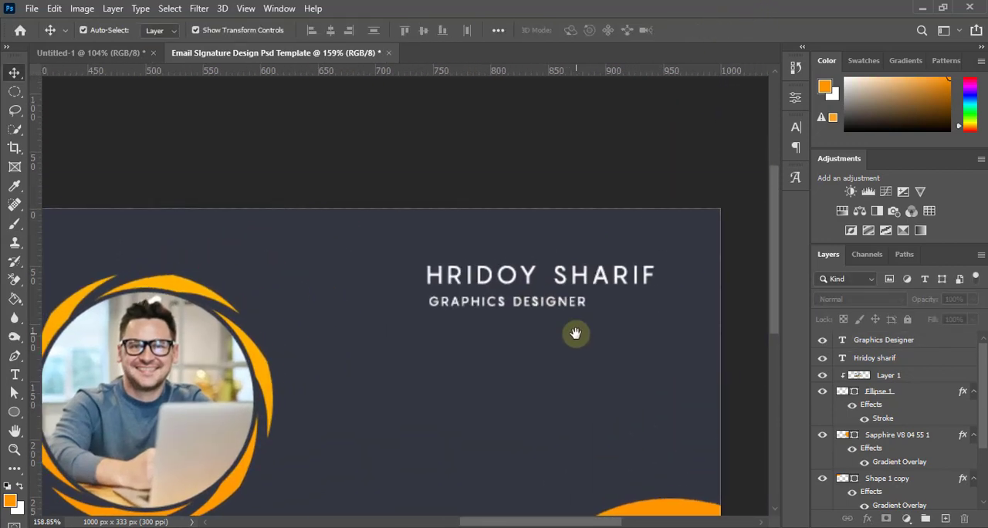
{"action": "left_click", "coordinate": [544, 310]}
{"action": "double_click", "coordinate": [544, 310]}
{"action": "left_click", "coordinate": [795, 127]}
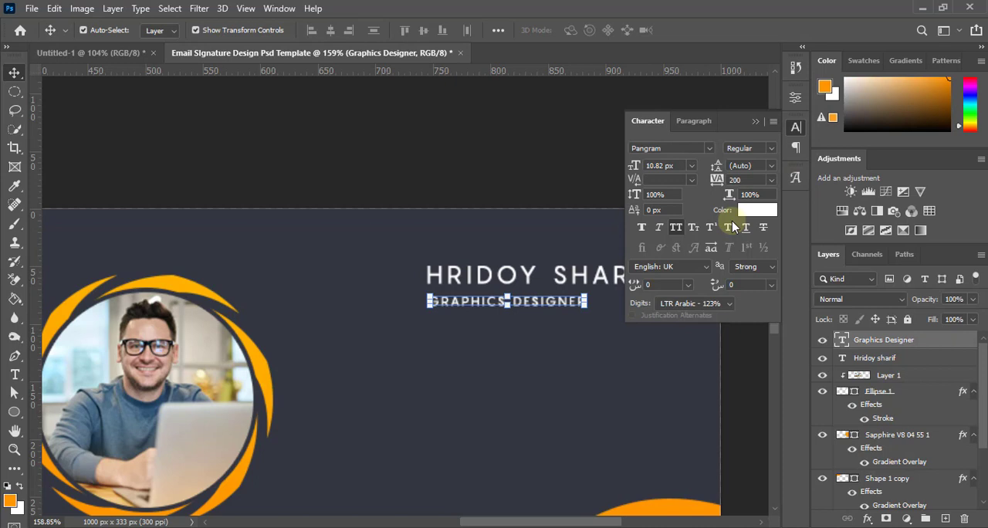
{"action": "left_click", "coordinate": [676, 229]}
{"action": "left_click", "coordinate": [755, 121]}
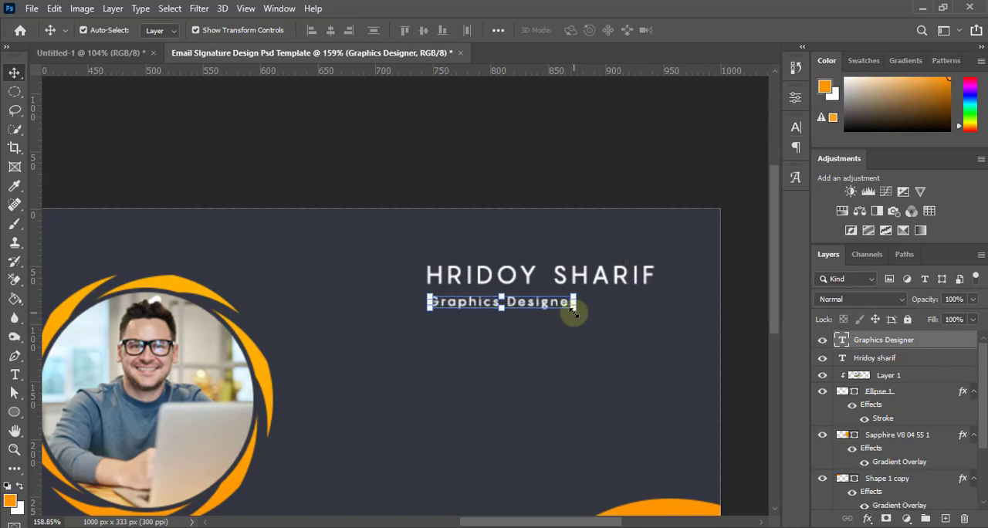
Scale the job title to about 115.74% just beneath the name, and align the left edges of both text layers
{"action": "mouse_move", "coordinate": [573, 312]}
{"action": "left_mouse_down"}
{"action": "mouse_move", "coordinate": [591, 316]}
{"action": "mouse_move", "coordinate": [598, 306]}
{"action": "mouse_move", "coordinate": [575, 307]}
{"action": "left_mouse_up"}
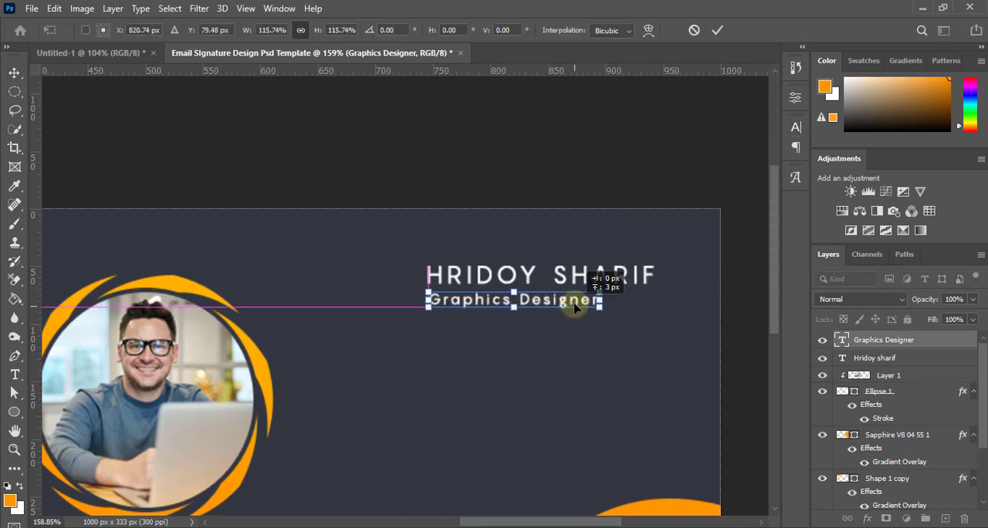
{"action": "key", "text": "Return"}
{"action": "left_click", "coordinate": [886, 359], "text": "shift"}
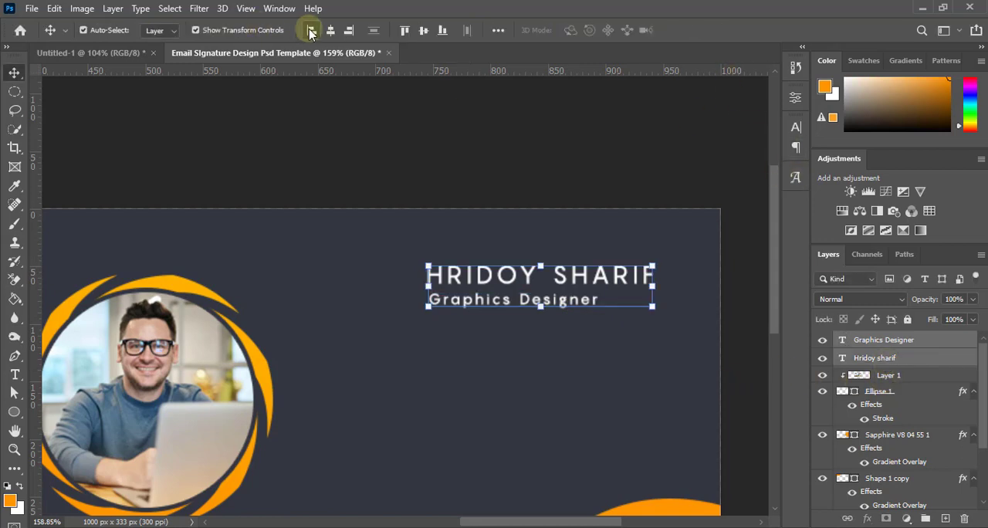
{"action": "left_click", "coordinate": [310, 31]}
{"action": "left_click", "coordinate": [458, 374]}
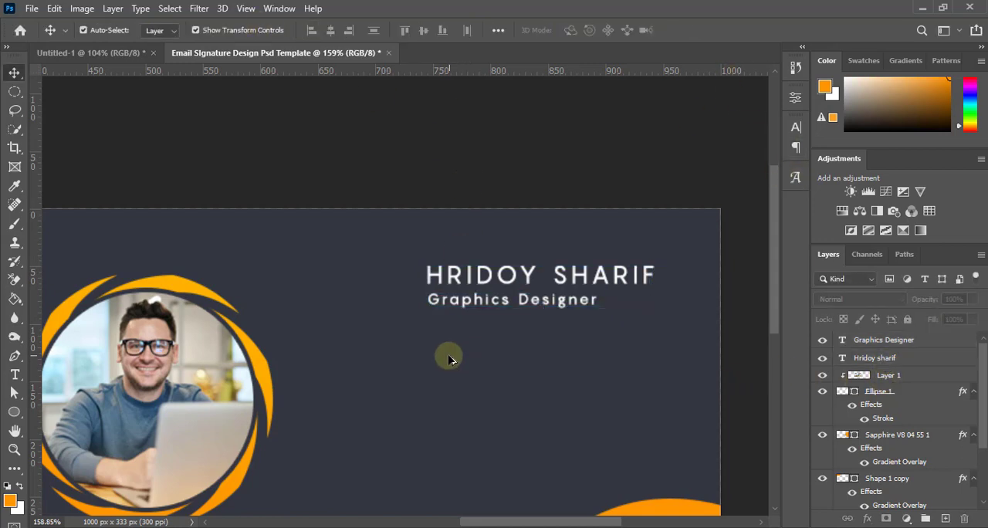
Recolor only the first name in the name text to the wave's orange, ff9600, then apply and deselect
{"action": "scroll", "coordinate": [448, 358], "scroll_direction": "down", "scroll_amount": 5}
{"action": "scroll", "coordinate": [586, 278], "scroll_direction": "up", "scroll_amount": 4}
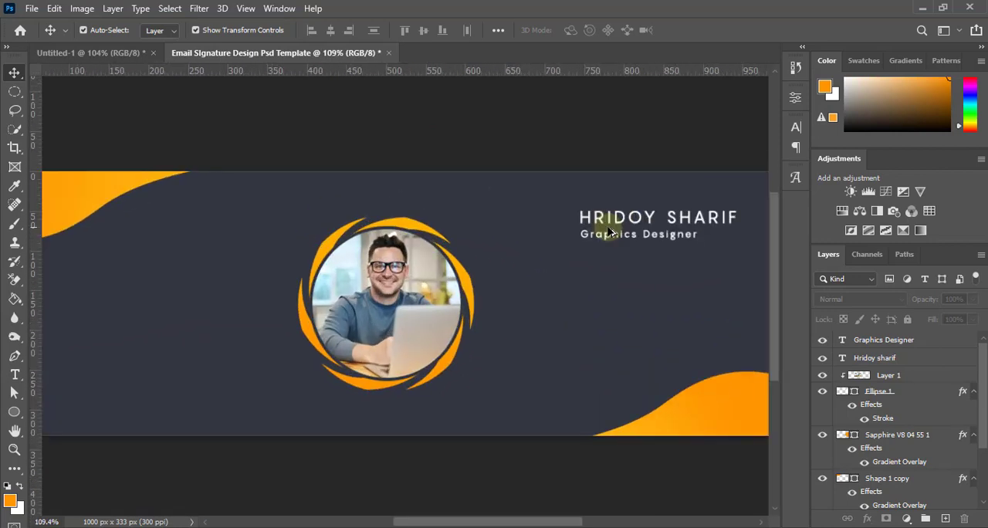
{"action": "left_click", "coordinate": [640, 217]}
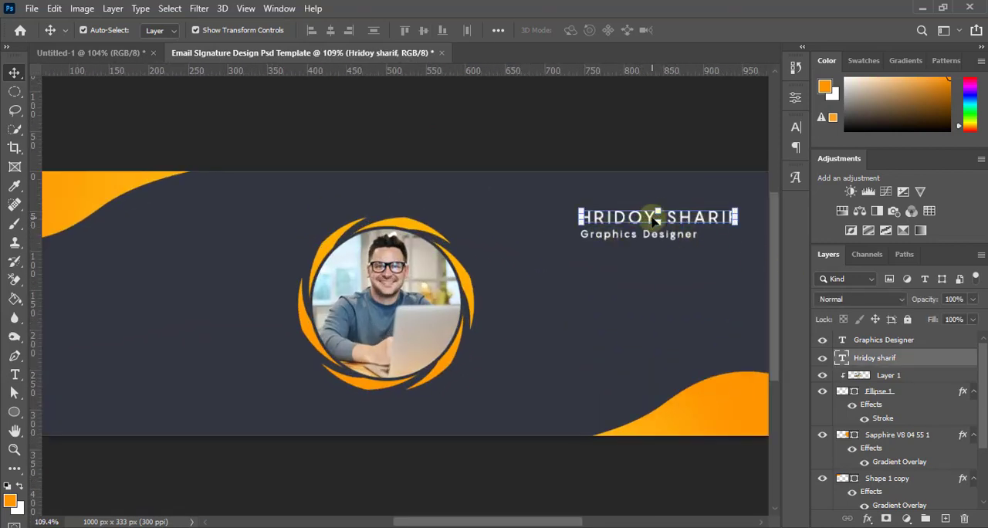
{"action": "double_click", "coordinate": [655, 219]}
{"action": "left_click_drag", "start_coordinate": [657, 219], "coordinate": [564, 221]}
{"action": "left_click", "coordinate": [580, 30]}
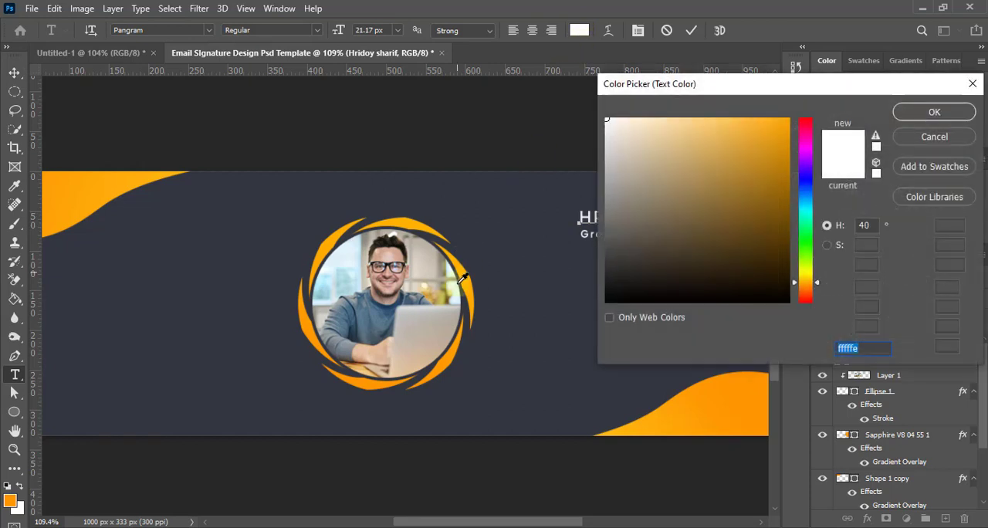
{"action": "left_click", "coordinate": [741, 405]}
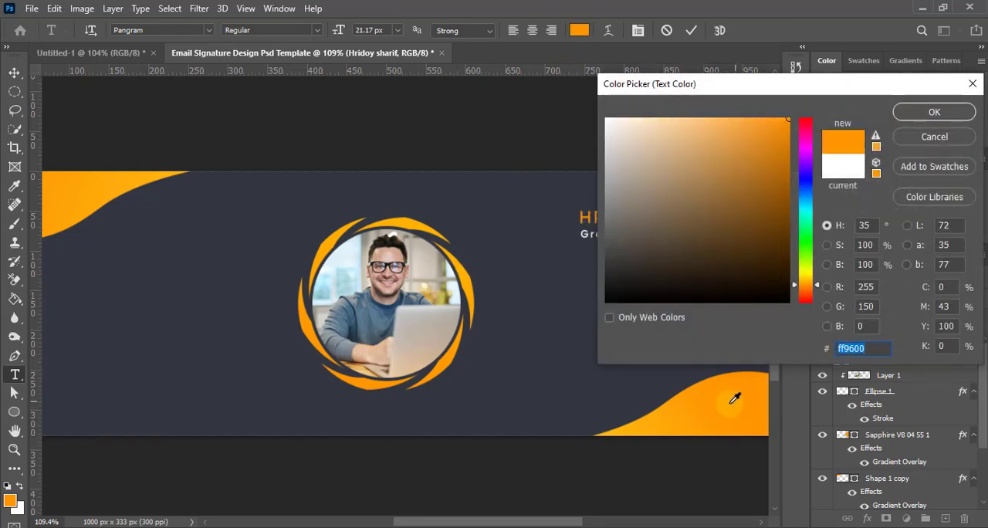
{"action": "left_click", "coordinate": [930, 112]}
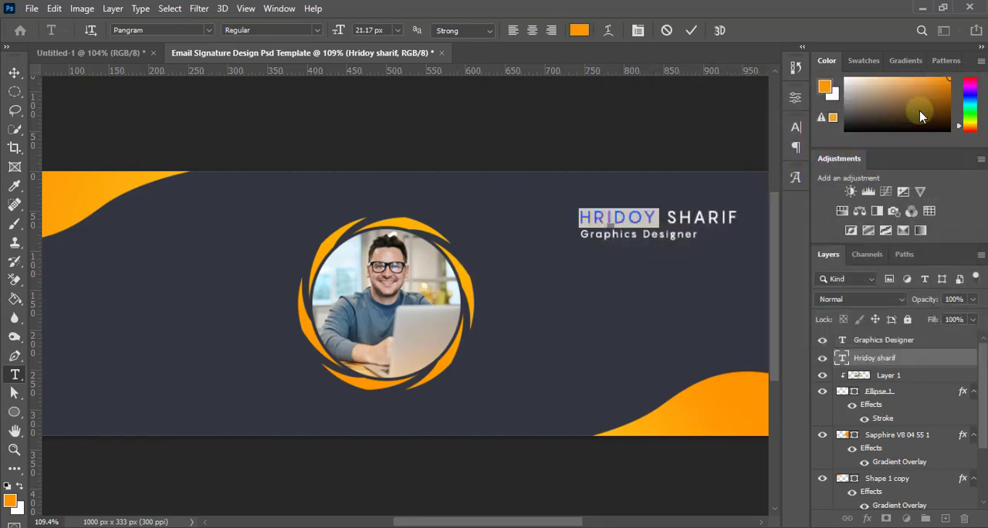
{"action": "left_click", "coordinate": [691, 32]}
{"action": "key", "text": "v"}
{"action": "left_click", "coordinate": [624, 124]}
Set the whole name text to the Black weight of Pangram and deselect it
{"action": "scroll", "coordinate": [587, 293], "scroll_direction": "down", "scroll_amount": 3}
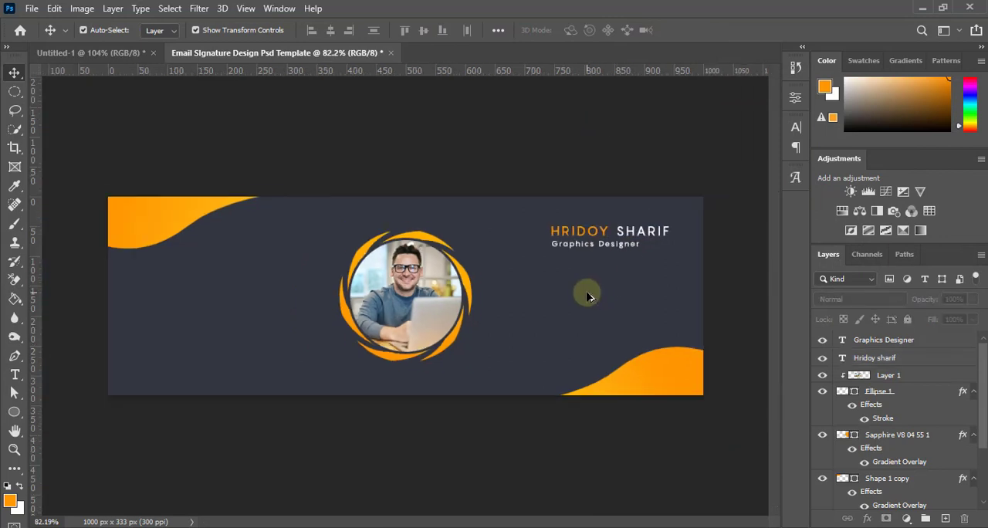
{"action": "scroll", "coordinate": [640, 214], "scroll_direction": "down", "scroll_amount": 1}
{"action": "scroll", "coordinate": [609, 224], "scroll_direction": "up", "scroll_amount": 5}
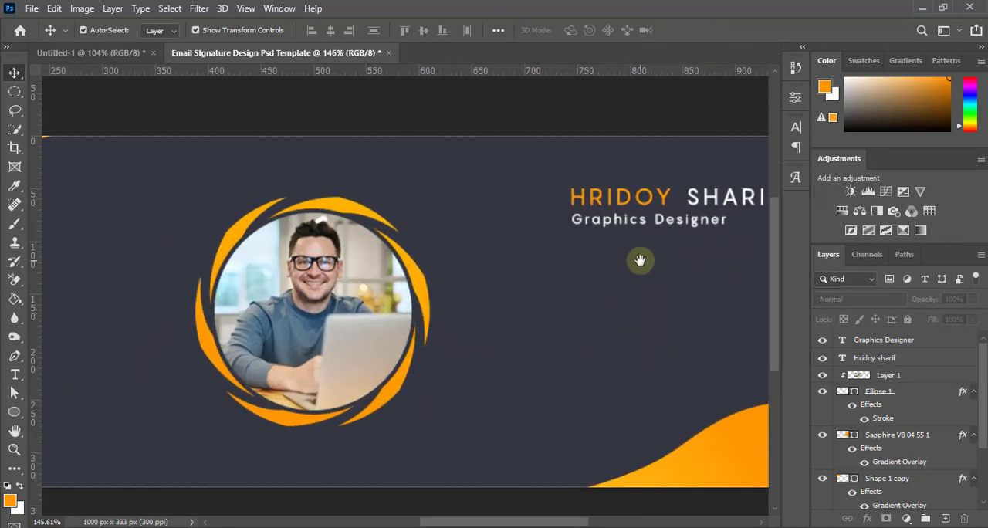
{"action": "scroll", "coordinate": [514, 282], "scroll_direction": "down", "scroll_amount": 4}
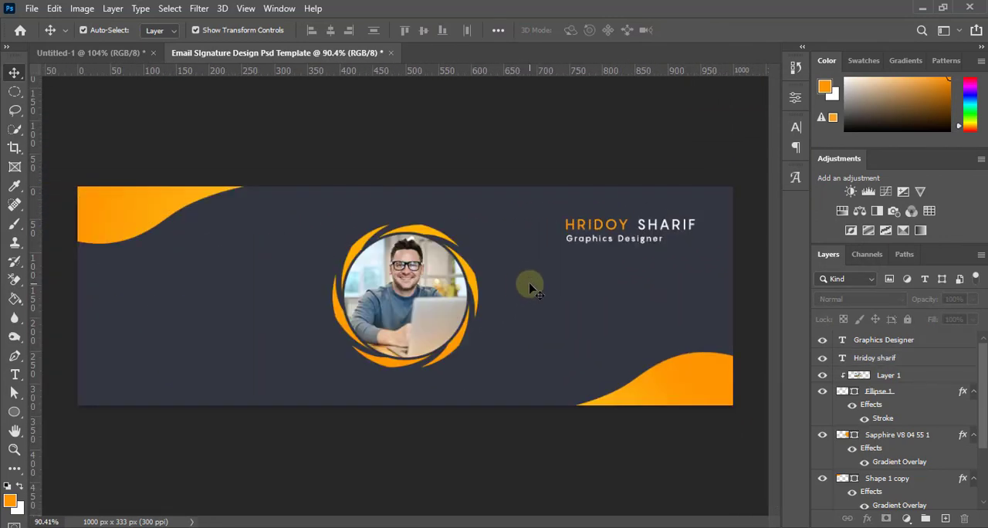
{"action": "scroll", "coordinate": [581, 271], "scroll_direction": "up", "scroll_amount": 5}
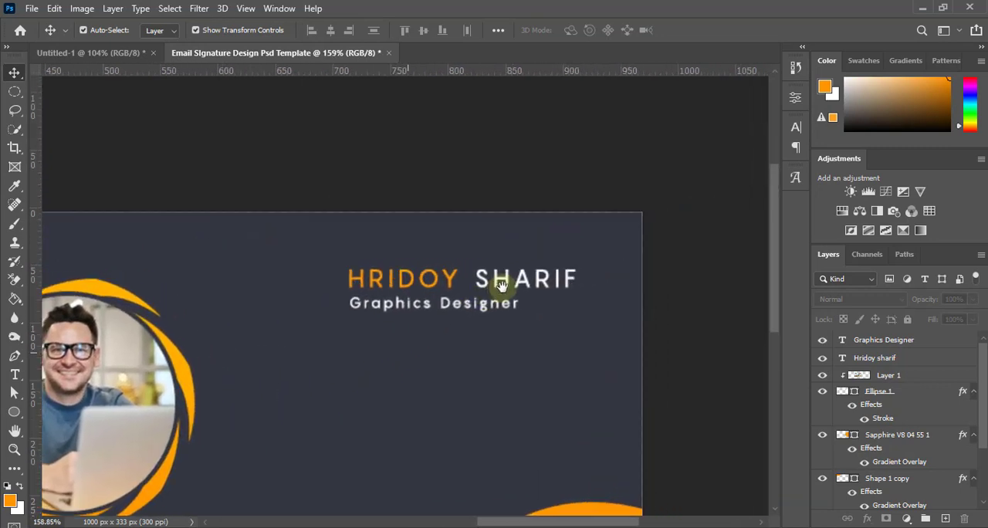
{"action": "left_click", "coordinate": [508, 290]}
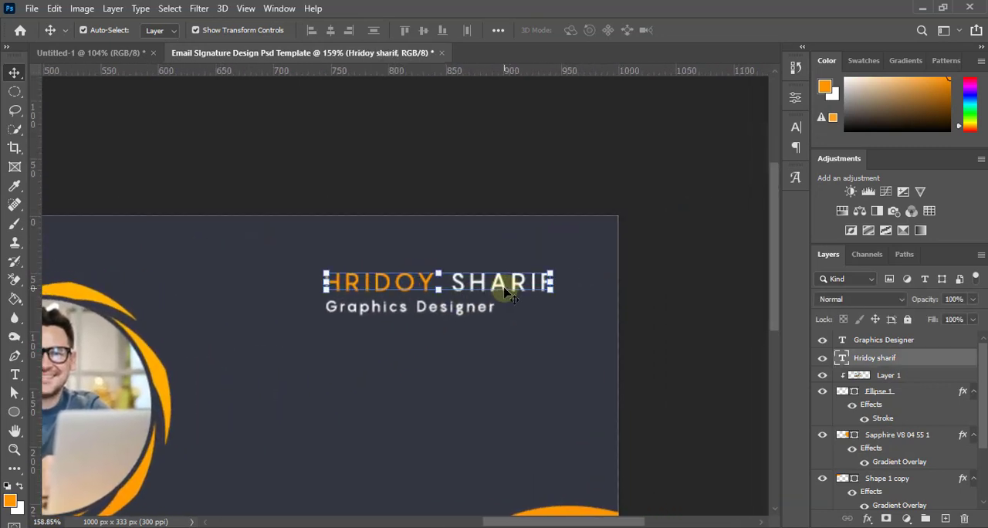
{"action": "left_click", "coordinate": [794, 128]}
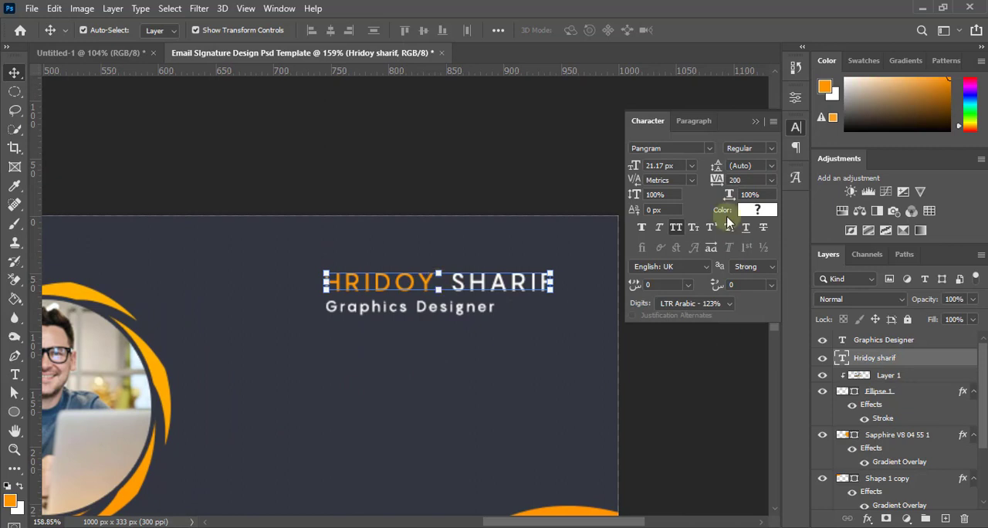
{"action": "left_click", "coordinate": [772, 152]}
{"action": "left_click", "coordinate": [762, 210]}
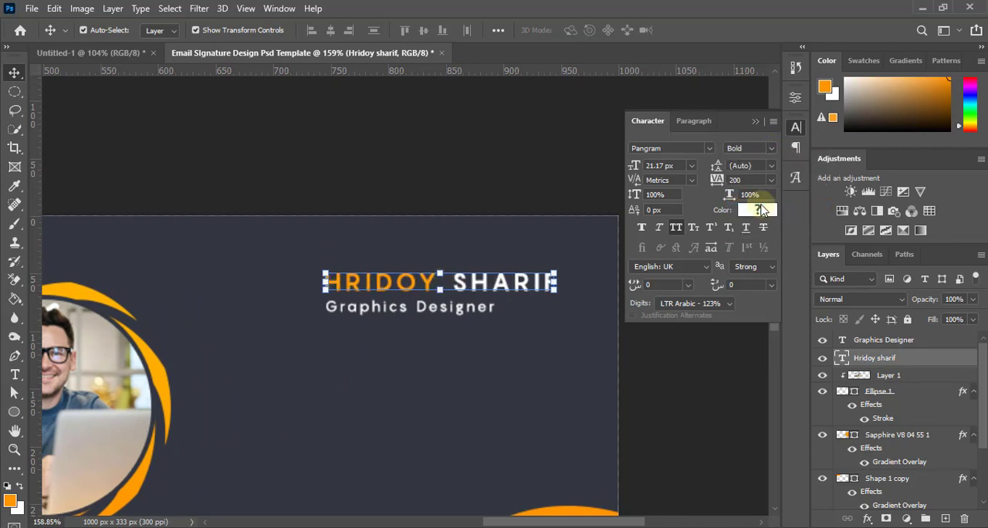
{"action": "left_click", "coordinate": [772, 147]}
{"action": "left_click", "coordinate": [761, 229]}
{"action": "left_click", "coordinate": [551, 366]}
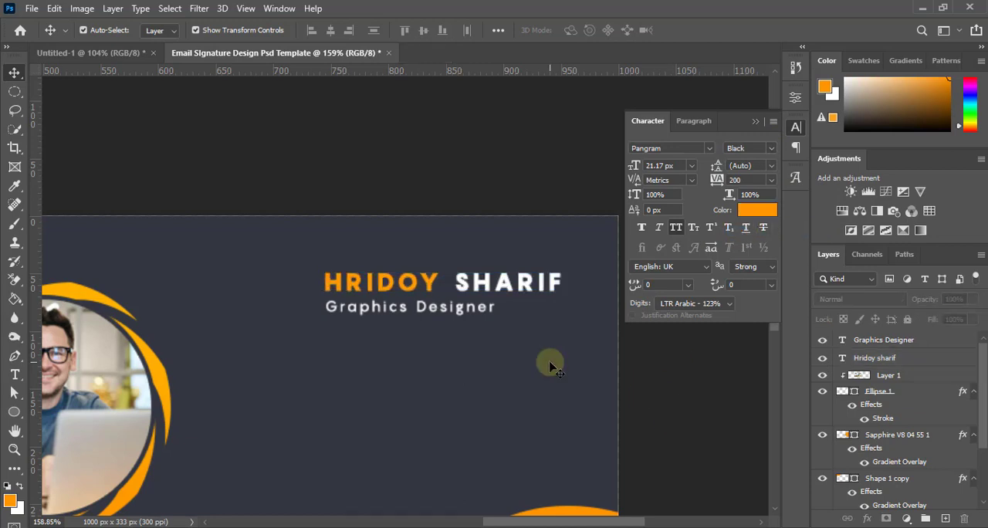
Reduce the name text's tracking to 100 and deselect it
{"action": "scroll", "coordinate": [545, 347], "scroll_direction": "down", "scroll_amount": 7}
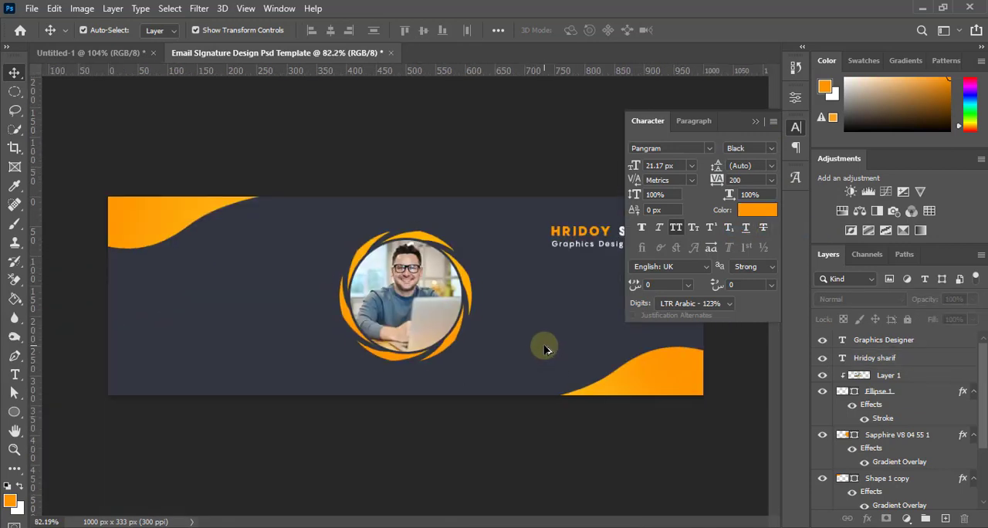
{"action": "scroll", "coordinate": [583, 279], "scroll_direction": "up", "scroll_amount": 2}
{"action": "scroll", "coordinate": [554, 266], "scroll_direction": "up", "scroll_amount": 4}
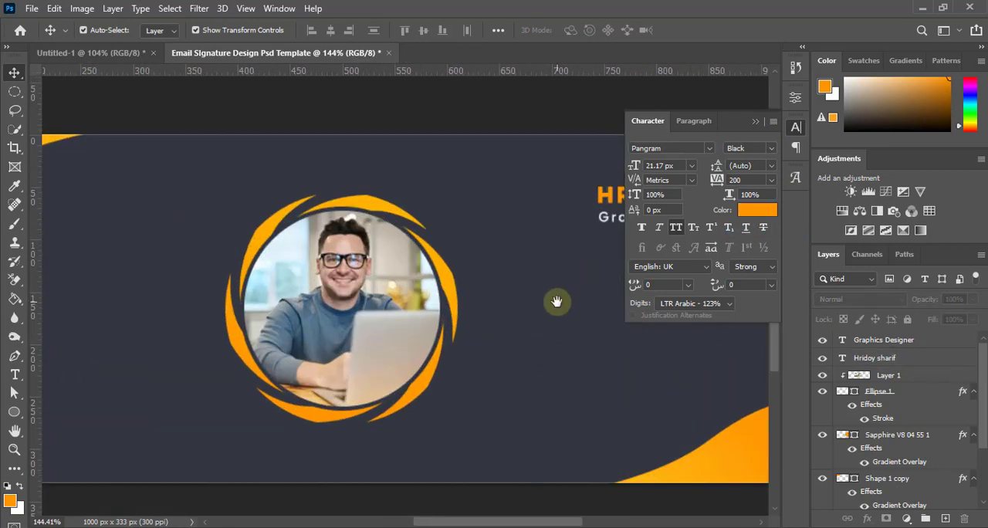
{"action": "left_click_drag", "start_coordinate": [558, 300], "coordinate": [439, 315]}
{"action": "left_click", "coordinate": [447, 262]}
{"action": "left_click", "coordinate": [770, 180]}
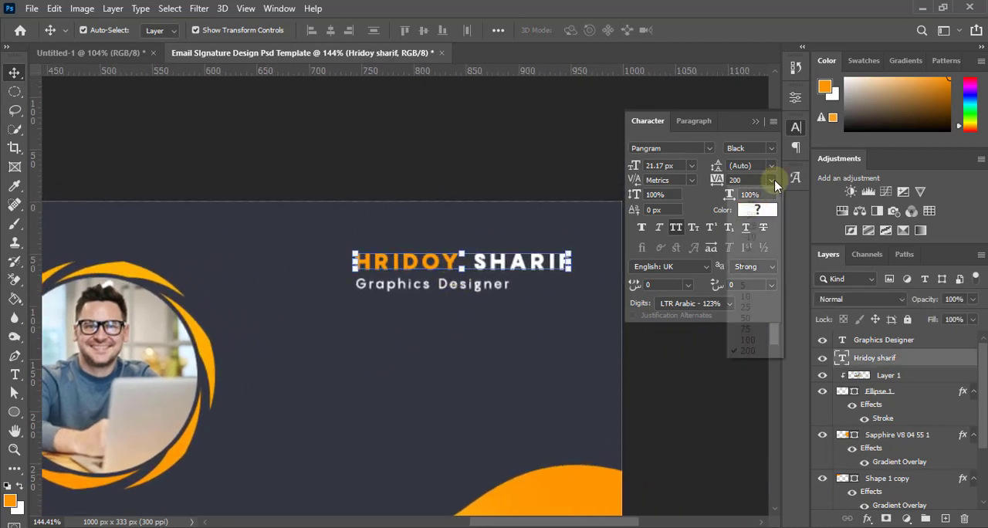
{"action": "left_click", "coordinate": [754, 340]}
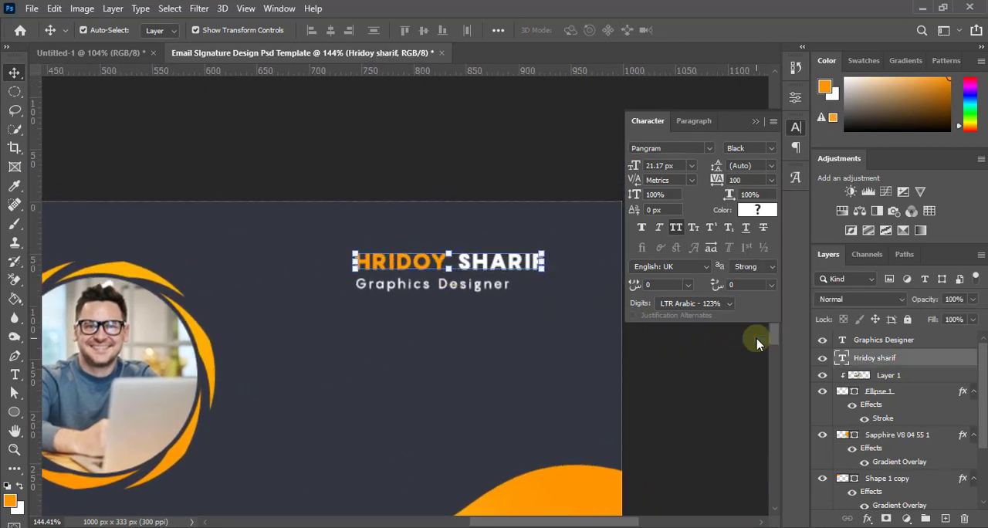
{"action": "left_click", "coordinate": [707, 384]}
Select the name and job title layers together, align their left edges, and deselect them
{"action": "scroll", "coordinate": [557, 364], "scroll_direction": "down", "scroll_amount": 7}
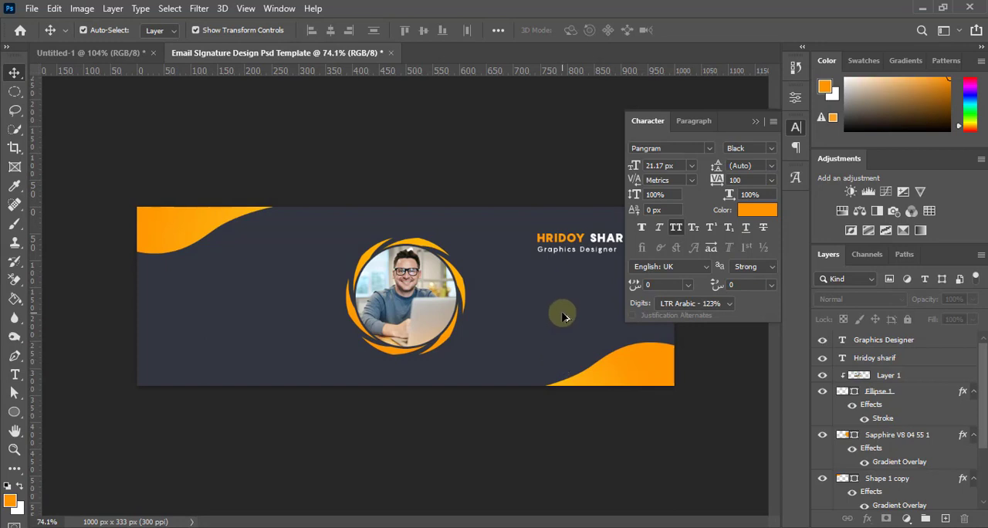
{"action": "scroll", "coordinate": [544, 307], "scroll_direction": "up", "scroll_amount": 3}
{"action": "scroll", "coordinate": [515, 313], "scroll_direction": "up", "scroll_amount": 2}
{"action": "left_click_drag", "start_coordinate": [569, 308], "coordinate": [386, 348]}
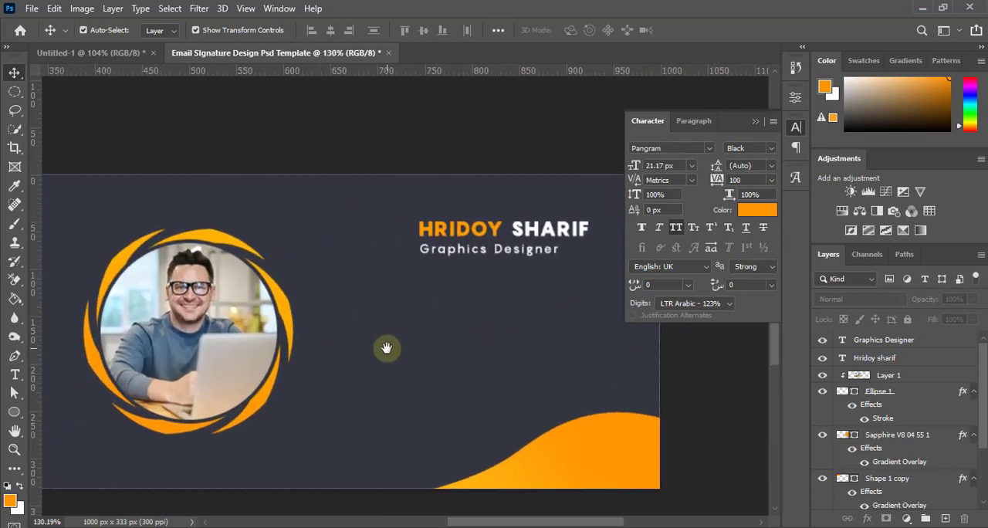
{"action": "left_click", "coordinate": [899, 360]}
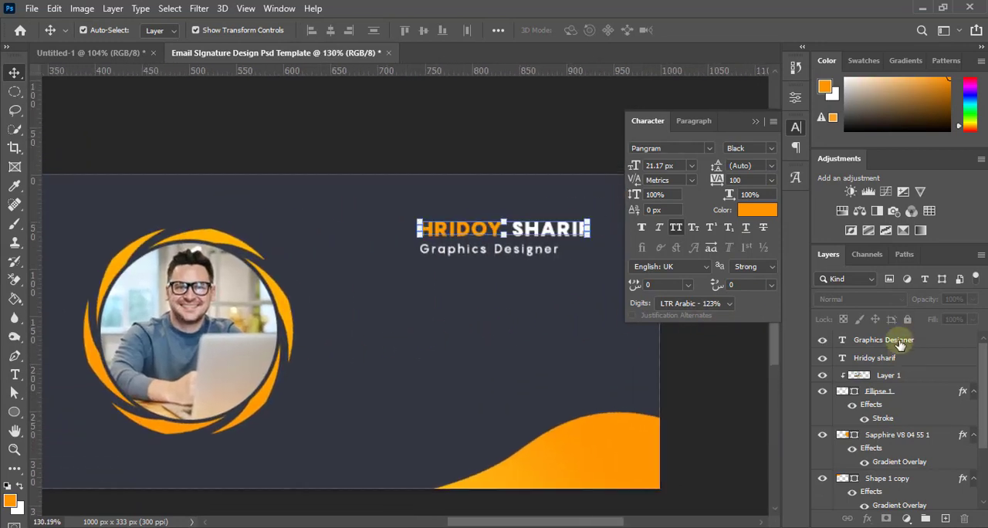
{"action": "left_click", "coordinate": [895, 340], "text": "shift"}
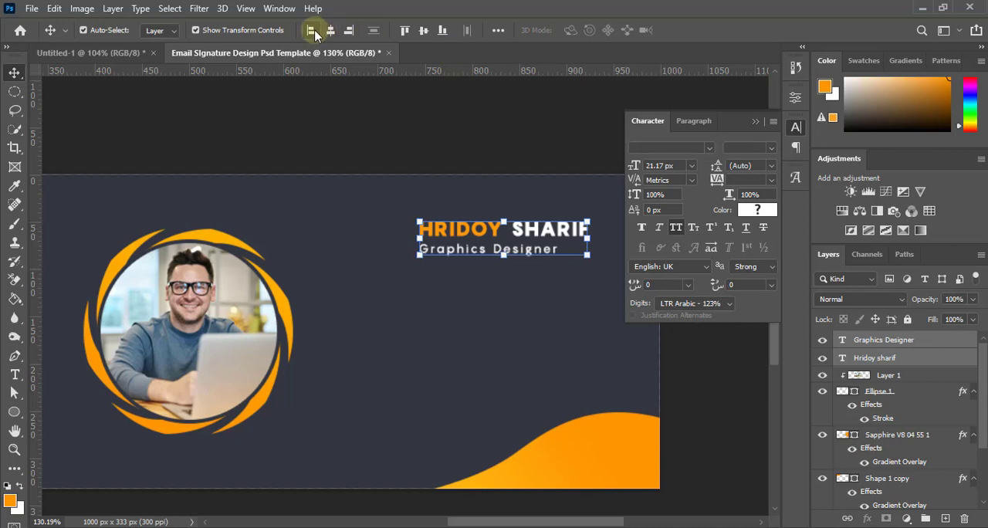
{"action": "left_click", "coordinate": [527, 342]}
Close the character settings and examine the name and job title's balance across the whole banner
{"action": "scroll", "coordinate": [515, 313], "scroll_direction": "down", "scroll_amount": 4}
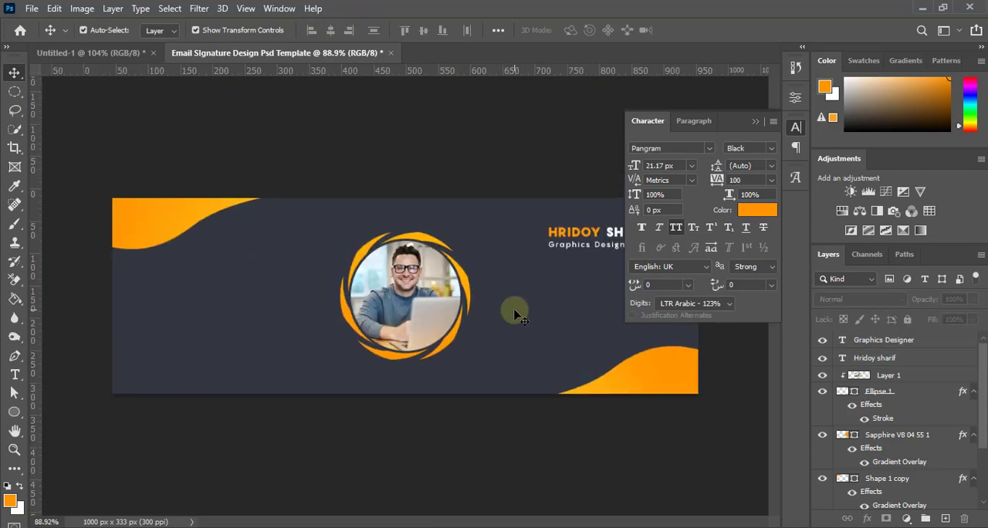
{"action": "left_click", "coordinate": [752, 120]}
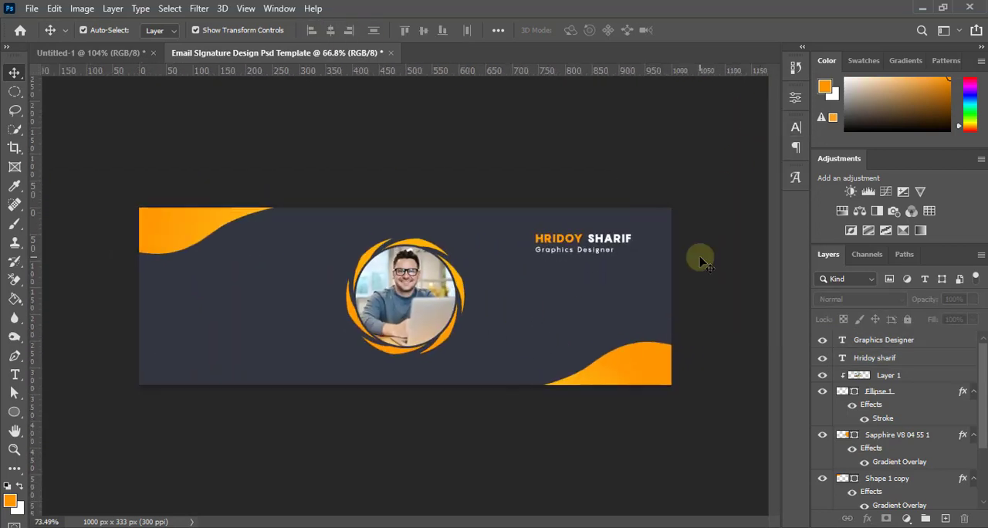
{"action": "scroll", "coordinate": [643, 335], "scroll_direction": "up", "scroll_amount": 2}
{"action": "scroll", "coordinate": [643, 335], "scroll_direction": "down", "scroll_amount": 2}
{"action": "scroll", "coordinate": [637, 333], "scroll_direction": "up", "scroll_amount": 1}
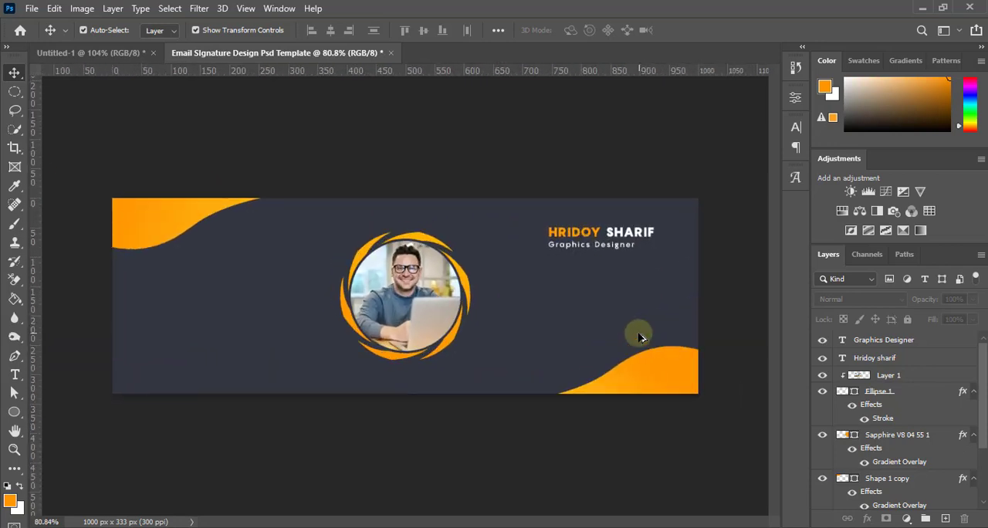
{"action": "scroll", "coordinate": [634, 334], "scroll_direction": "down", "scroll_amount": 1}
{"action": "scroll", "coordinate": [632, 328], "scroll_direction": "up", "scroll_amount": 1}
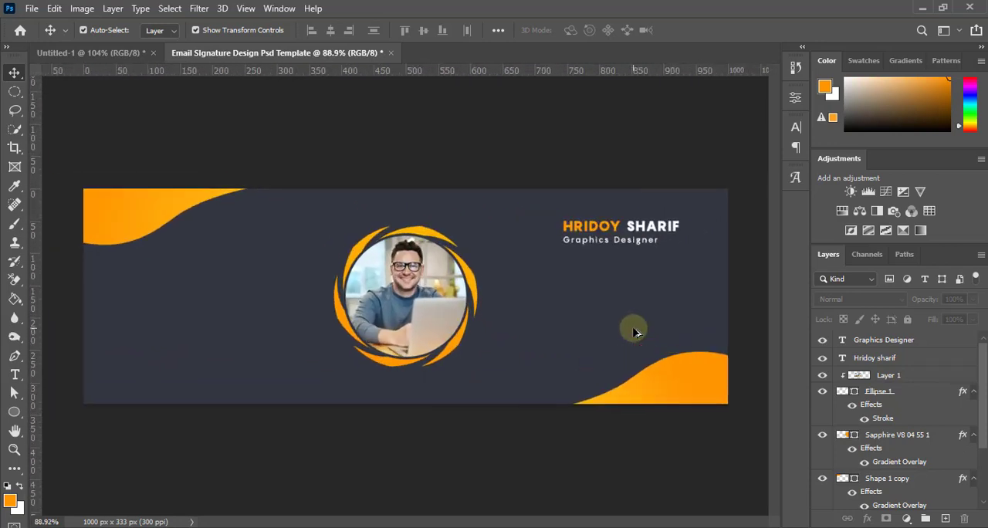
Paste the copied phone, email and location contact block with its icons into the banner and group its layers
{"action": "scroll", "coordinate": [552, 277], "scroll_direction": "down", "scroll_amount": 1}
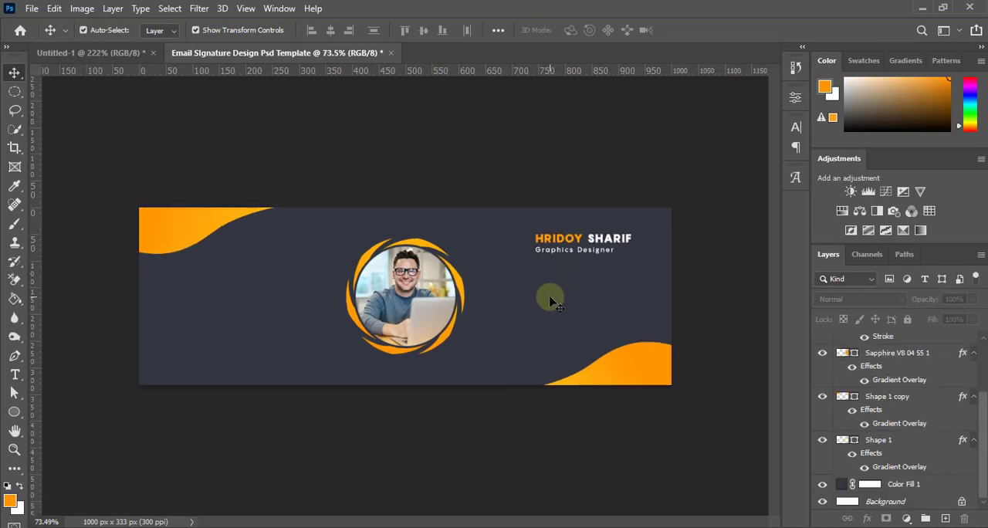
{"action": "scroll", "coordinate": [551, 301], "scroll_direction": "up", "scroll_amount": 2}
{"action": "scroll", "coordinate": [419, 337], "scroll_direction": "up", "scroll_amount": 1}
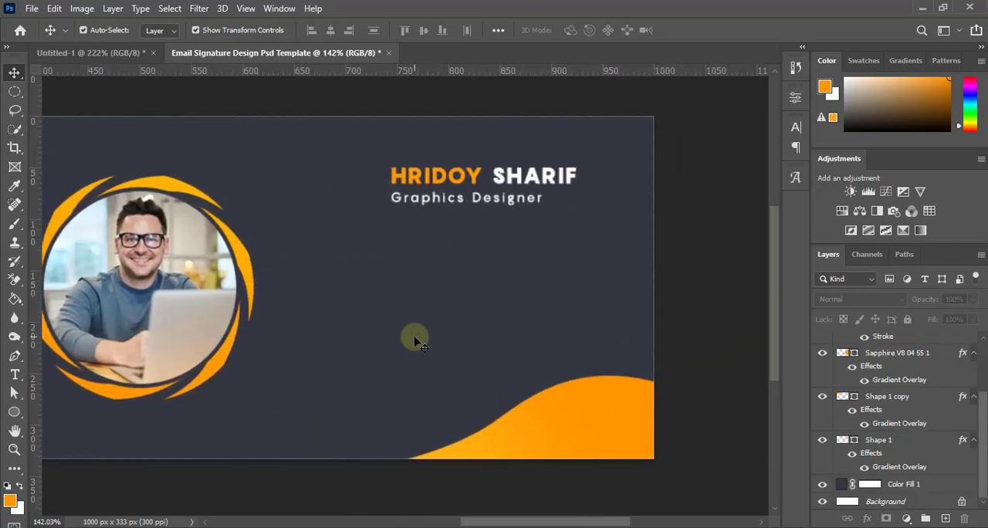
{"action": "key", "text": "ctrl+v"}
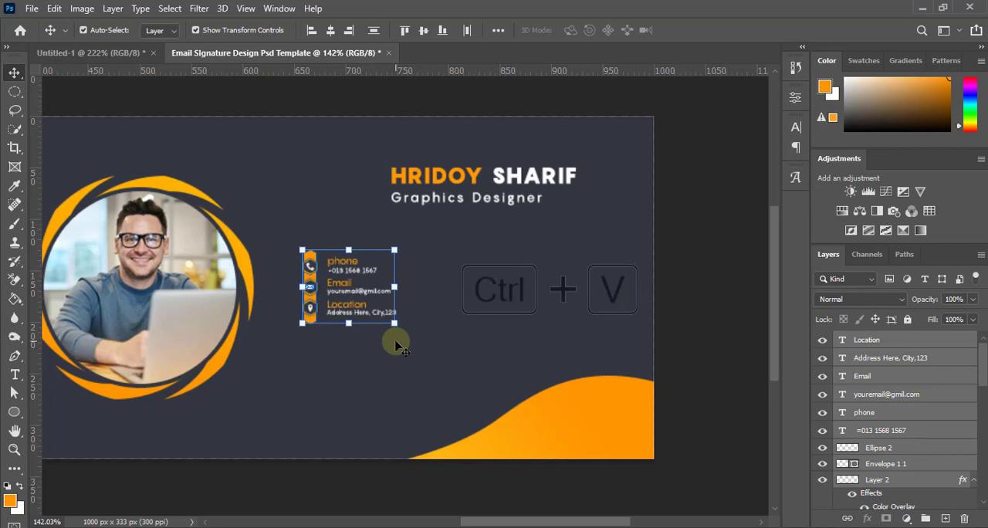
{"action": "left_click", "coordinate": [925, 522]}
Scale the contact group to about 169% and place it below the job title with its icon column at the name's left edge
{"action": "key", "text": "ctrl+t"}
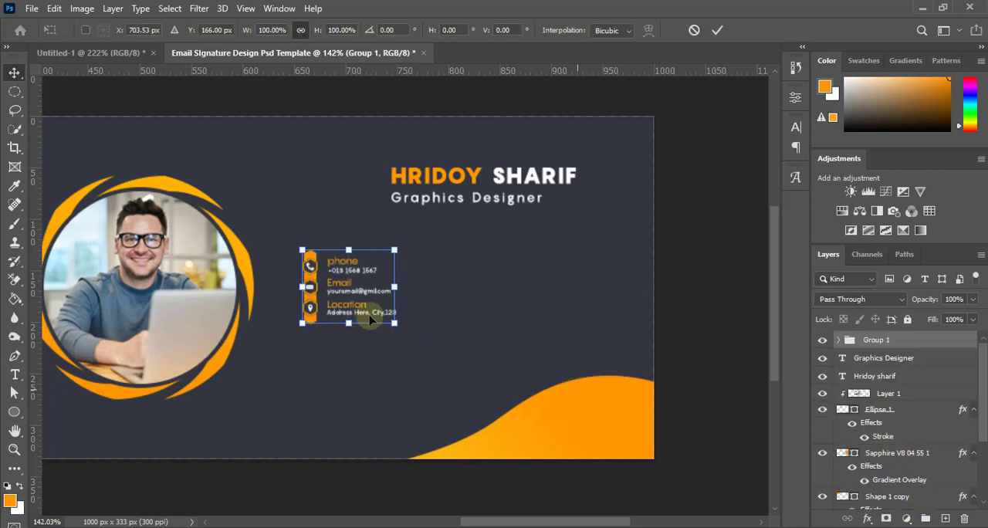
{"action": "left_click_drag", "start_coordinate": [347, 295], "coordinate": [448, 288]}
{"action": "left_click_drag", "start_coordinate": [503, 324], "coordinate": [559, 370]}
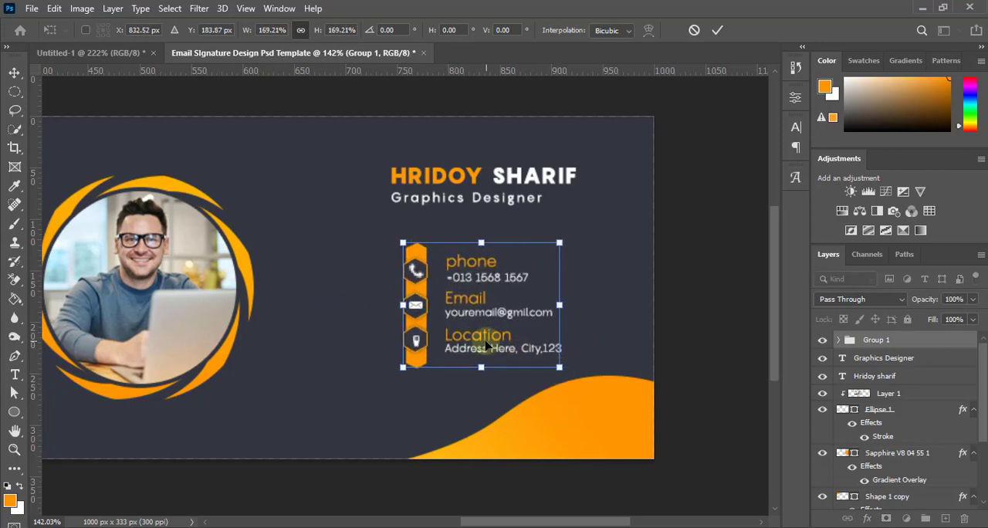
{"action": "left_click_drag", "start_coordinate": [486, 345], "coordinate": [474, 341]}
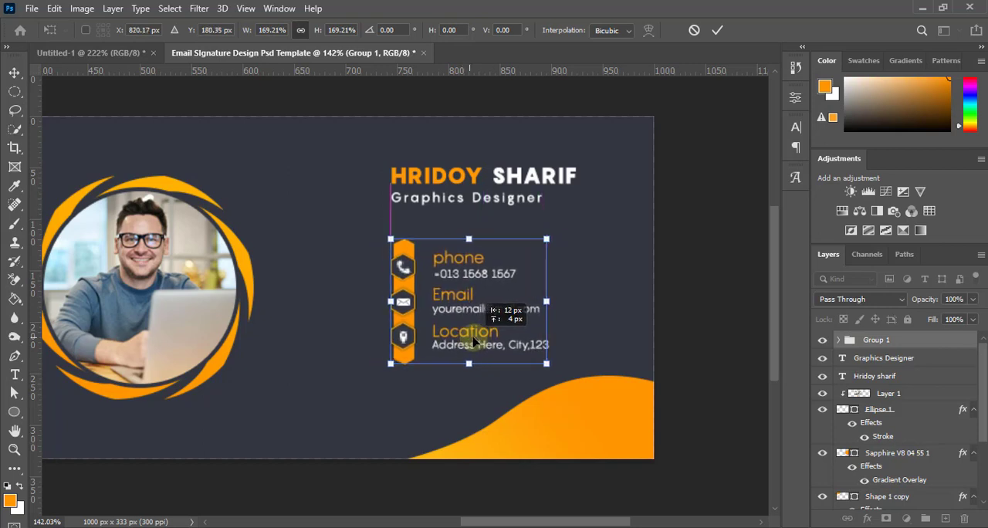
{"action": "left_click", "coordinate": [717, 31]}
{"action": "left_click", "coordinate": [672, 301]}
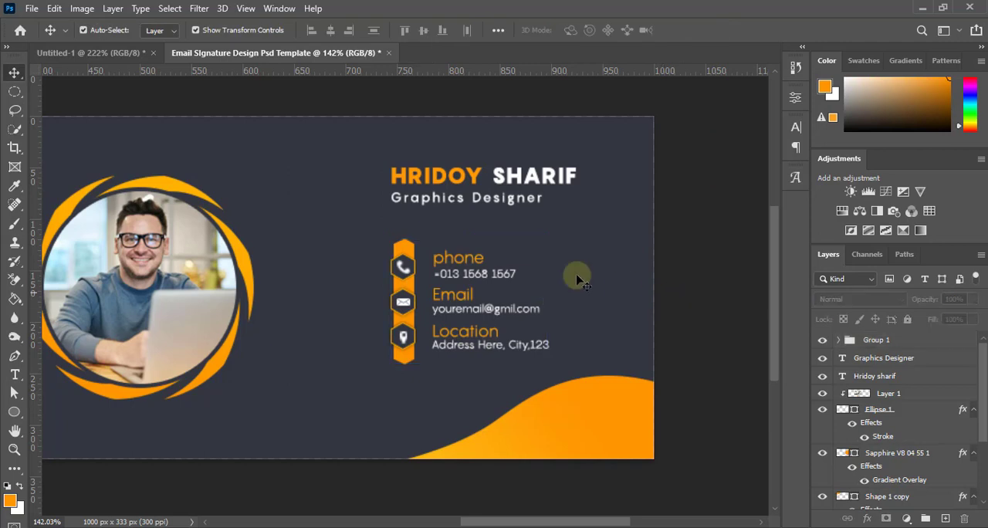
Lock the dark color fill layer, and scale the name and job title together to about 111%
{"action": "left_click", "coordinate": [357, 168]}
{"action": "left_click", "coordinate": [908, 321]}
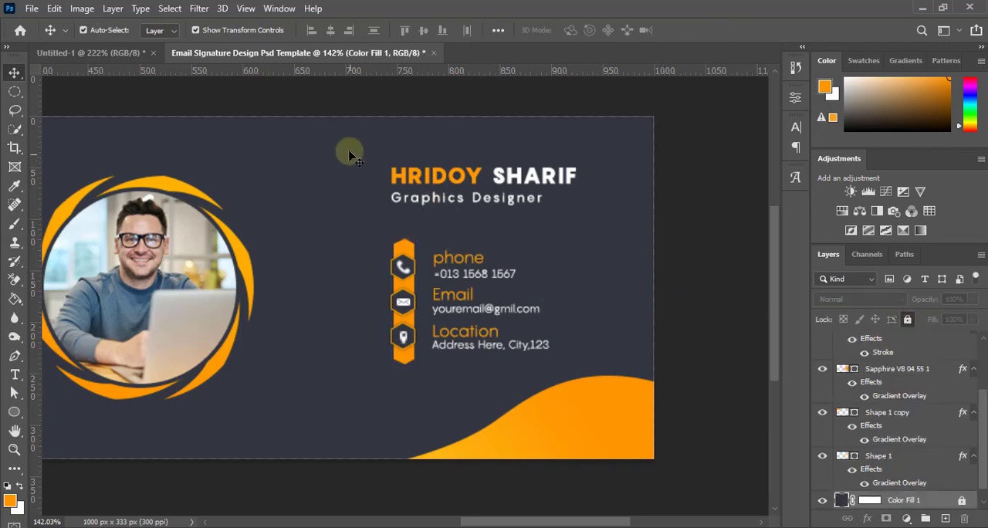
{"action": "left_click_drag", "start_coordinate": [348, 149], "coordinate": [425, 214]}
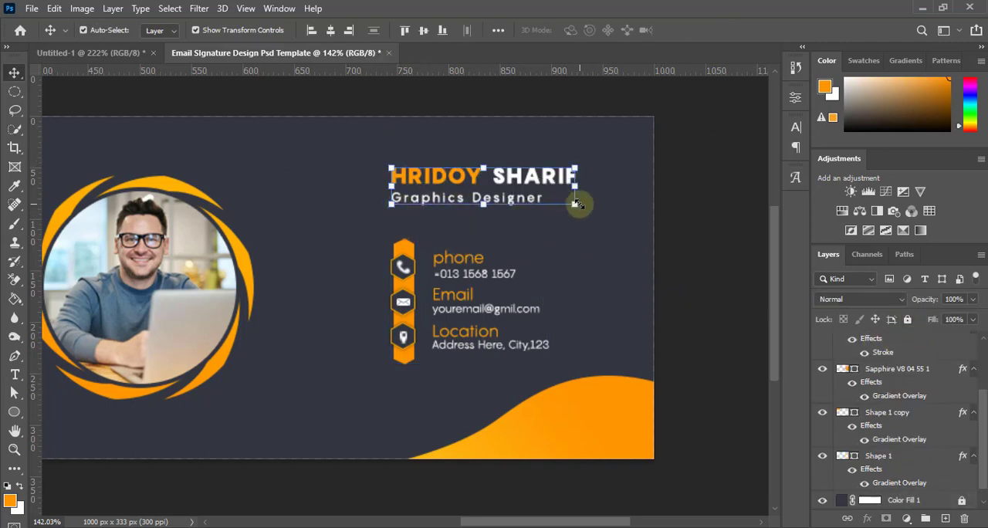
{"action": "left_click_drag", "start_coordinate": [581, 207], "coordinate": [596, 221]}
Nudge the enlarged name and job title left and down to sit closer above the contact block, and apply the transform
{"action": "key", "text": "Left"}
{"action": "key", "text": "Left"}
{"action": "key", "text": "Left"}
{"action": "key", "text": "Left"}
{"action": "key", "text": "Left"}
{"action": "key", "text": "Left"}
{"action": "key", "text": "Left"}
{"action": "key", "text": "Left"}
{"action": "key", "text": "Left"}
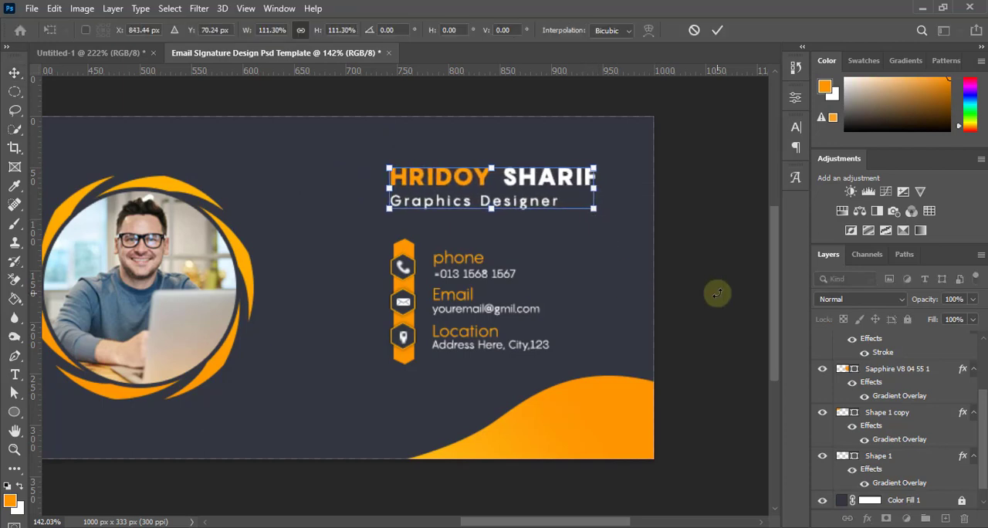
{"action": "key", "text": "Left"}
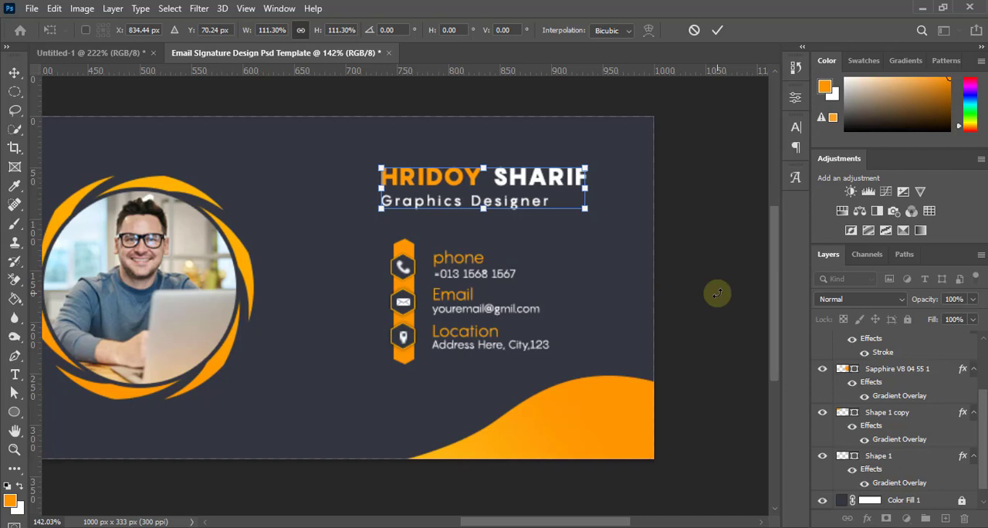
{"action": "key", "text": "Down"}
{"action": "key", "text": "Down"}
{"action": "key", "text": "Down"}
{"action": "key", "text": "Down"}
{"action": "key", "text": "Down"}
{"action": "key", "text": "Down"}
{"action": "key", "text": "Down"}
{"action": "key", "text": "Down"}
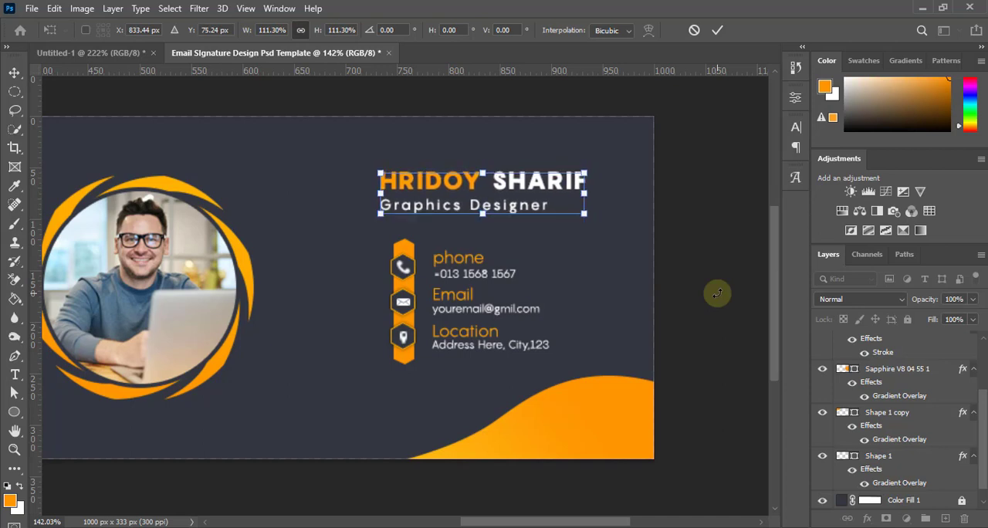
{"action": "key", "text": "Left"}
{"action": "key", "text": "Left"}
{"action": "left_click", "coordinate": [717, 30]}
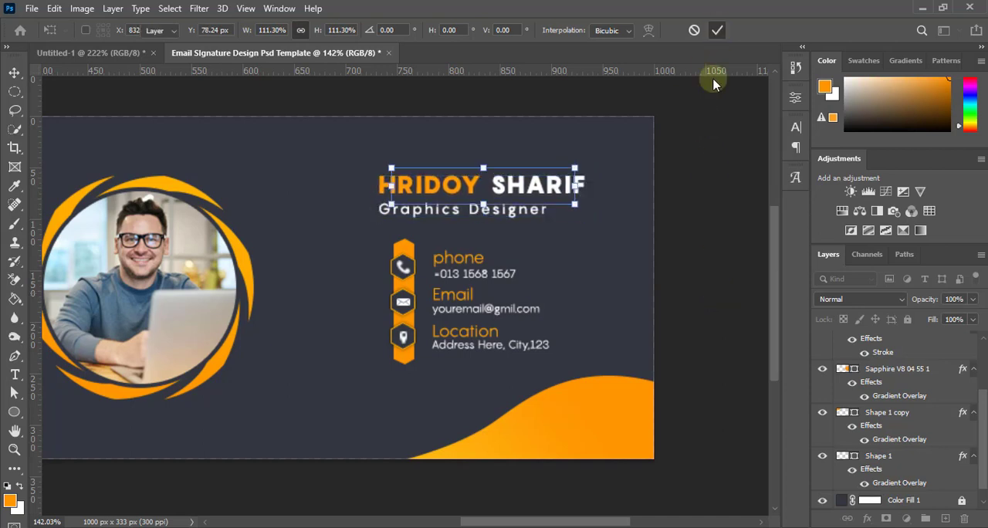
{"action": "left_click", "coordinate": [701, 250]}
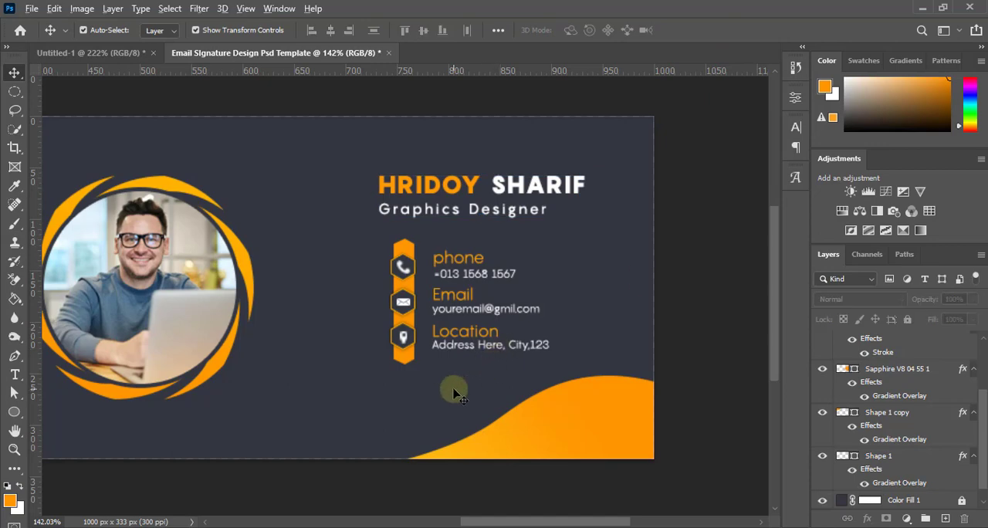
Nudge the orange vertical bar left behind the contact icons' hexagons to center it, and deselect it
{"action": "scroll", "coordinate": [454, 393], "scroll_direction": "down", "scroll_amount": 4}
{"action": "scroll", "coordinate": [563, 357], "scroll_direction": "down", "scroll_amount": 2}
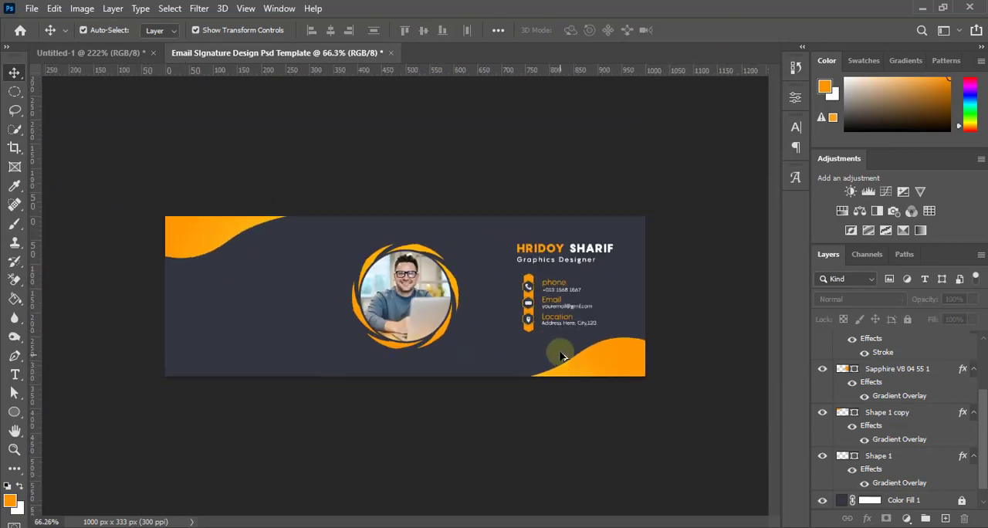
{"action": "scroll", "coordinate": [553, 301], "scroll_direction": "up", "scroll_amount": 4}
{"action": "scroll", "coordinate": [463, 357], "scroll_direction": "down", "scroll_amount": 2}
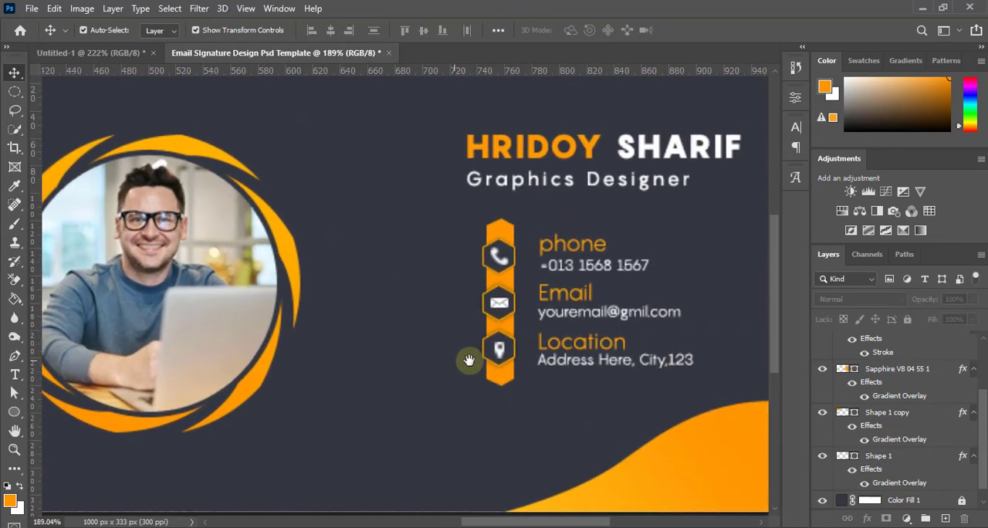
{"action": "scroll", "coordinate": [530, 379], "scroll_direction": "up", "scroll_amount": 4}
{"action": "scroll", "coordinate": [531, 397], "scroll_direction": "up", "scroll_amount": 1}
{"action": "left_click", "coordinate": [498, 389]}
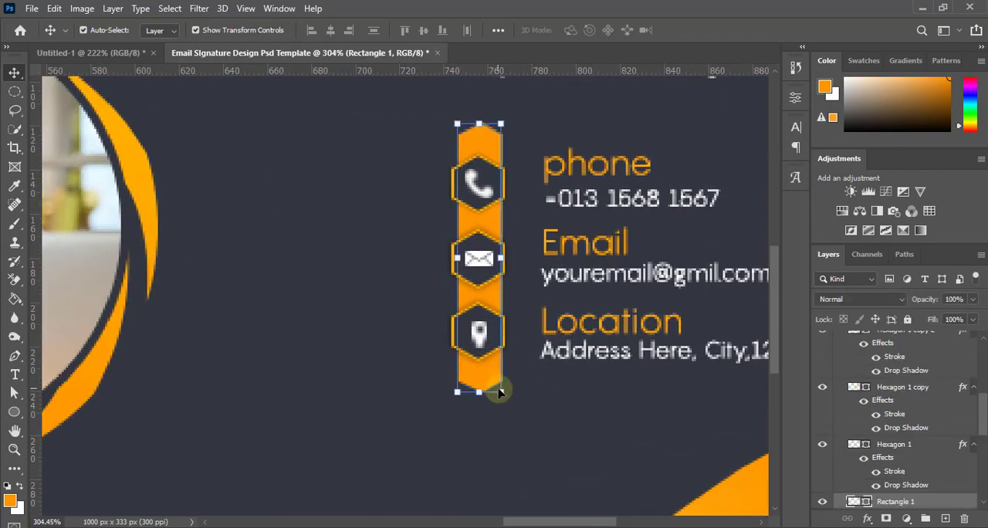
{"action": "key", "text": "Left"}
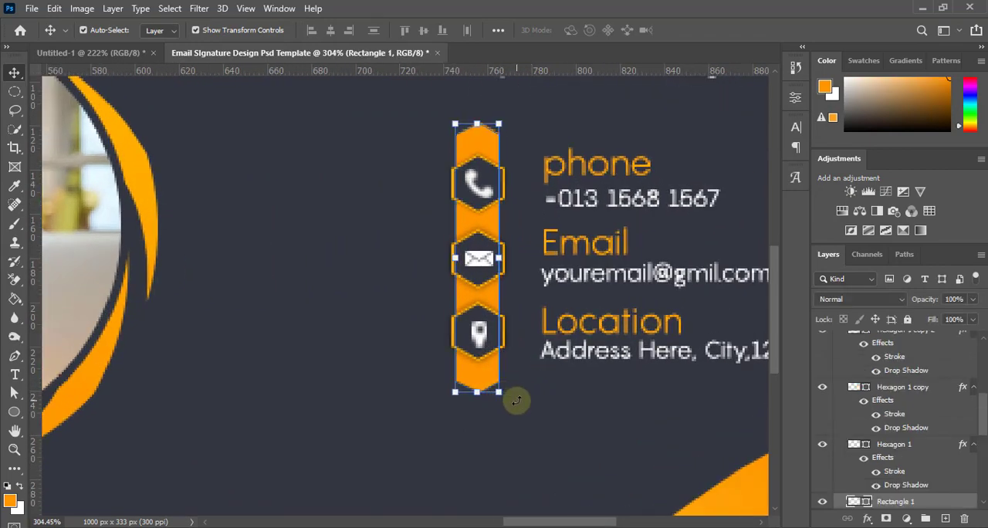
{"action": "scroll", "coordinate": [488, 344], "scroll_direction": "up", "scroll_amount": 4}
{"action": "left_click_drag", "start_coordinate": [480, 409], "coordinate": [479, 417]}
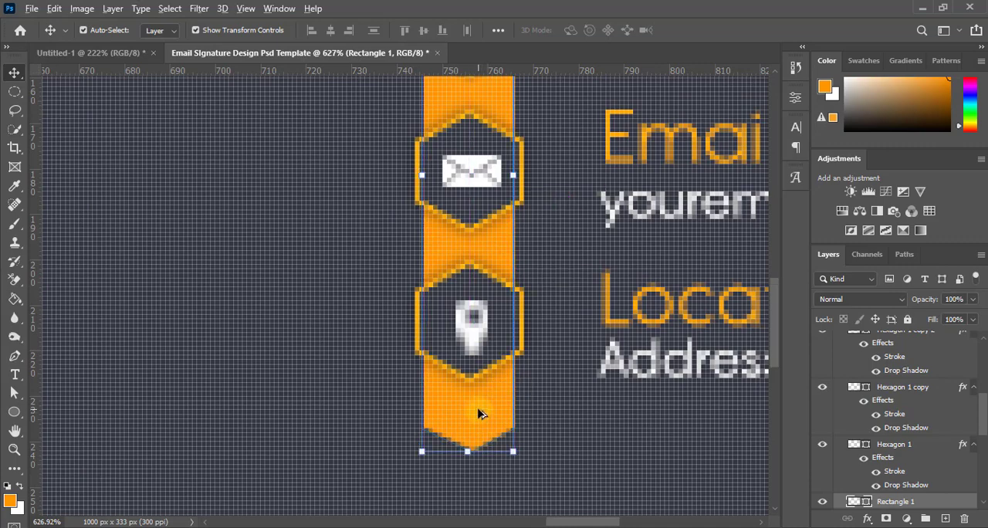
{"action": "scroll", "coordinate": [479, 413], "scroll_direction": "down", "scroll_amount": 9}
{"action": "left_click", "coordinate": [731, 385]}
Examine the contact block's size and placement against the portrait and corner waves across the whole banner
{"action": "scroll", "coordinate": [580, 394], "scroll_direction": "down", "scroll_amount": 1}
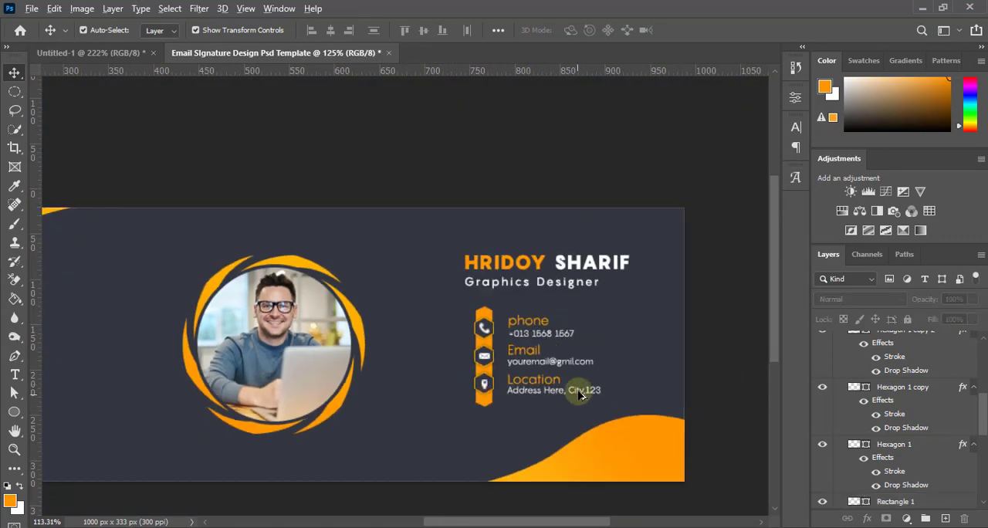
{"action": "scroll", "coordinate": [580, 394], "scroll_direction": "down", "scroll_amount": 4}
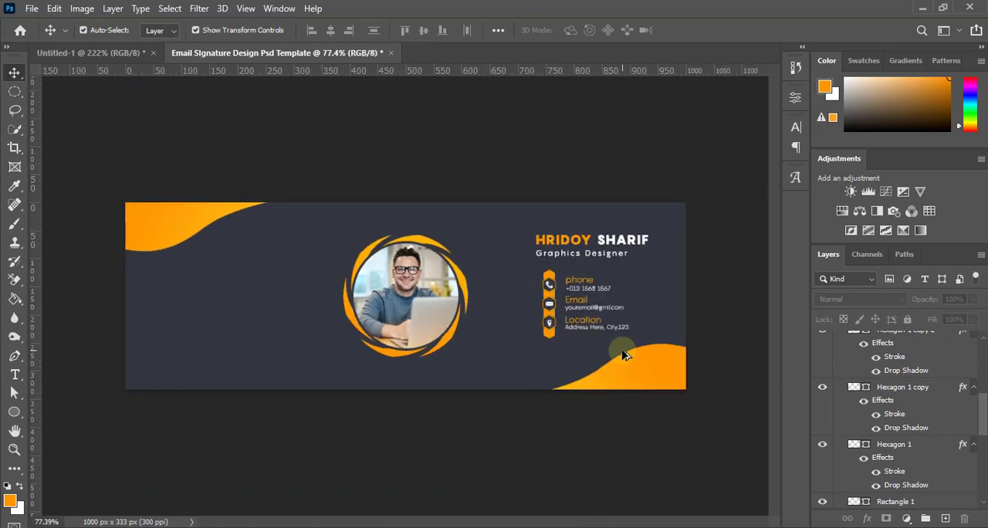
{"action": "scroll", "coordinate": [623, 355], "scroll_direction": "up", "scroll_amount": 1}
{"action": "scroll", "coordinate": [625, 359], "scroll_direction": "down", "scroll_amount": 3}
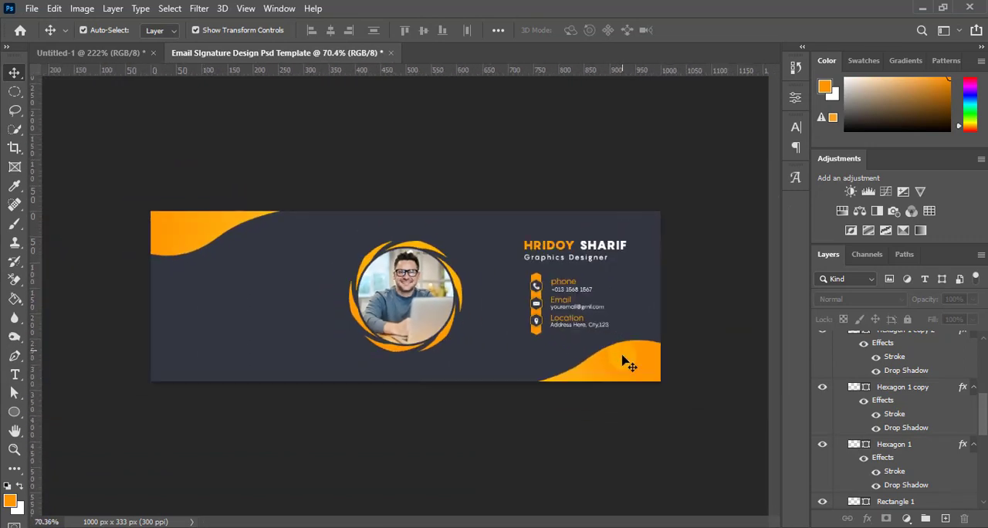
{"action": "scroll", "coordinate": [623, 368], "scroll_direction": "up", "scroll_amount": 3}
{"action": "scroll", "coordinate": [609, 394], "scroll_direction": "down", "scroll_amount": 2}
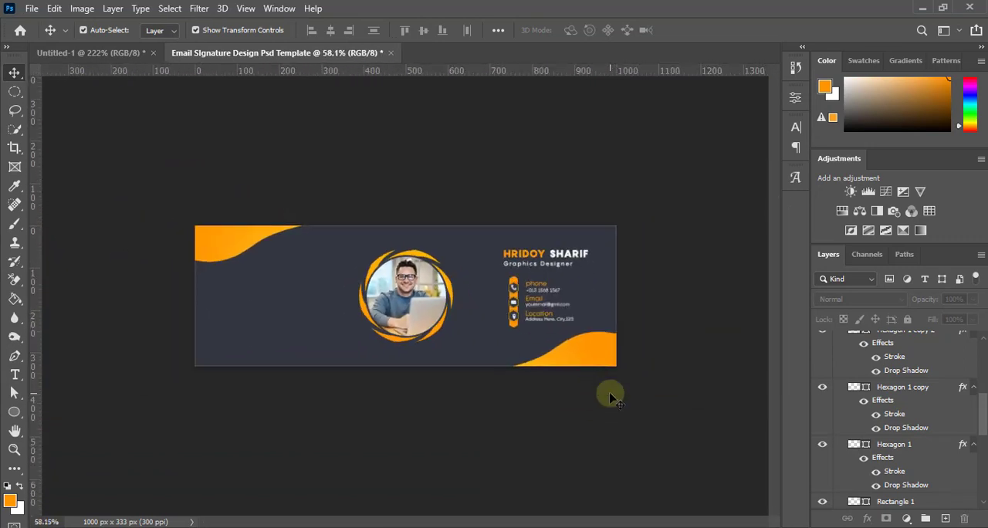
{"action": "scroll", "coordinate": [538, 395], "scroll_direction": "up", "scroll_amount": 3}
{"action": "scroll", "coordinate": [538, 395], "scroll_direction": "down", "scroll_amount": 3}
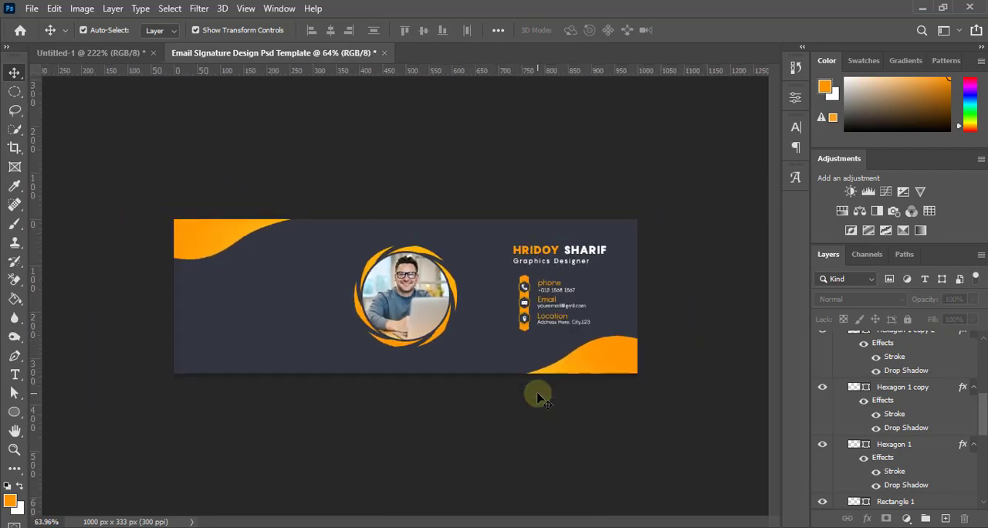
{"action": "scroll", "coordinate": [537, 396], "scroll_direction": "up", "scroll_amount": 1}
{"action": "scroll", "coordinate": [538, 396], "scroll_direction": "down", "scroll_amount": 2}
{"action": "scroll", "coordinate": [537, 396], "scroll_direction": "up", "scroll_amount": 2}
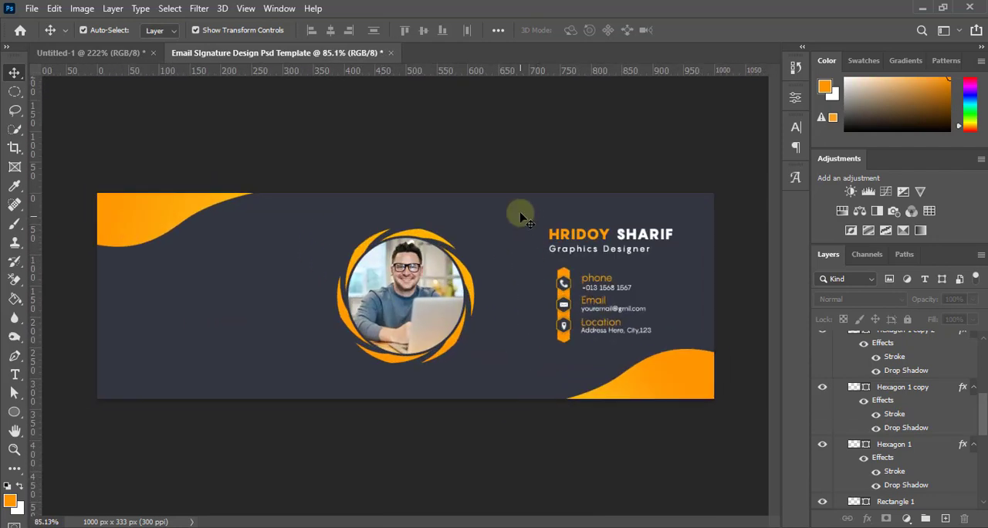
{"action": "left_click_drag", "start_coordinate": [520, 216], "coordinate": [717, 330]}
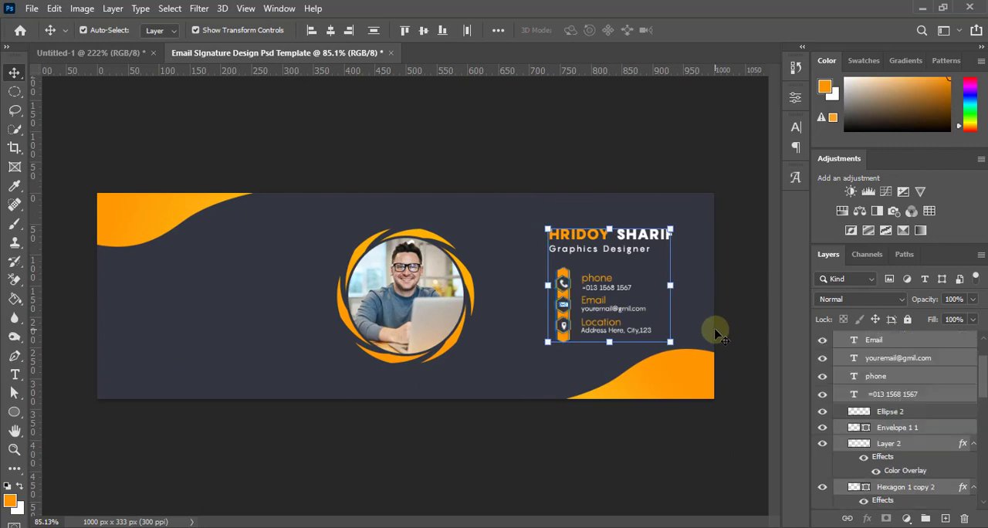
{"action": "key", "text": "Left"}
{"action": "key", "text": "Left"}
{"action": "key", "text": "Left"}
{"action": "key", "text": "Left"}
{"action": "key", "text": "Left"}
{"action": "key", "text": "Left"}
{"action": "key", "text": "Right"}
{"action": "key", "text": "Right"}
{"action": "key", "text": "Right"}
{"action": "key", "text": "Right"}
{"action": "key", "text": "Right"}
{"action": "key", "text": "Right"}
{"action": "key", "text": "Right"}
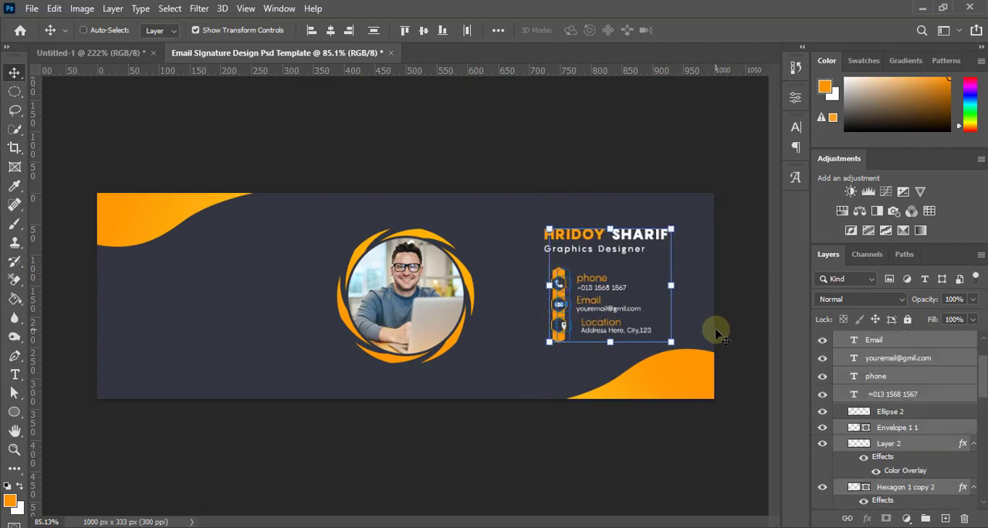
Collapse the contact group, move it together with the name and job title slightly left toward the portrait, and deselect them
{"action": "left_click_drag", "start_coordinate": [982, 394], "coordinate": [982, 378]}
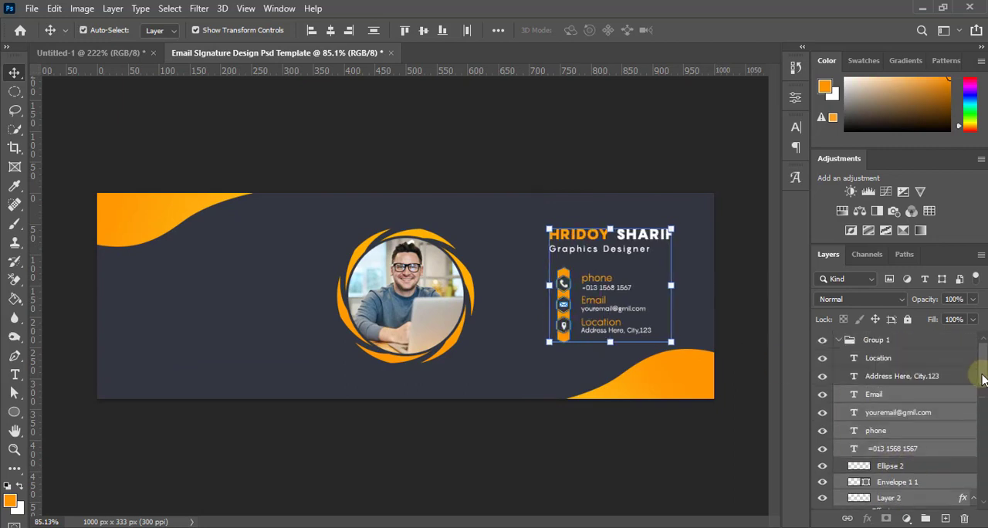
{"action": "left_click", "coordinate": [840, 344]}
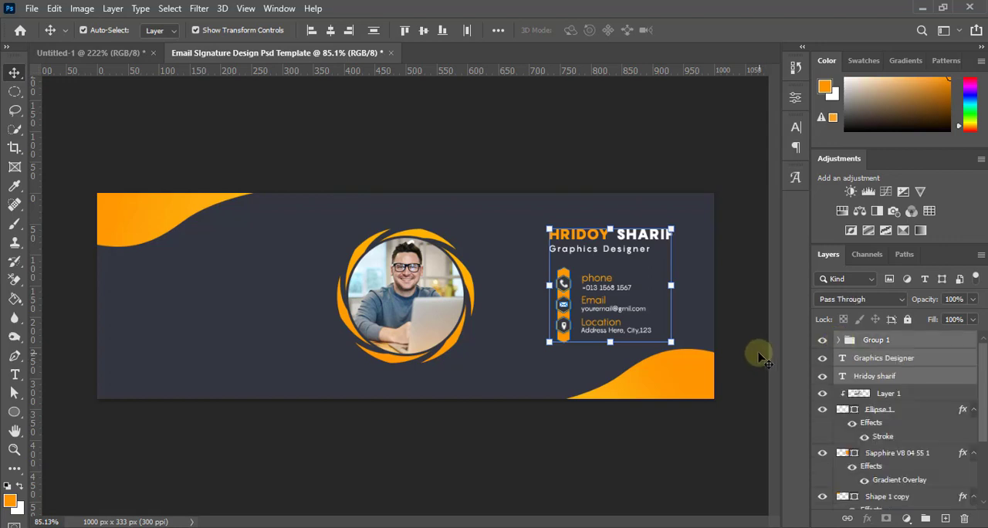
{"action": "left_click", "coordinate": [880, 344]}
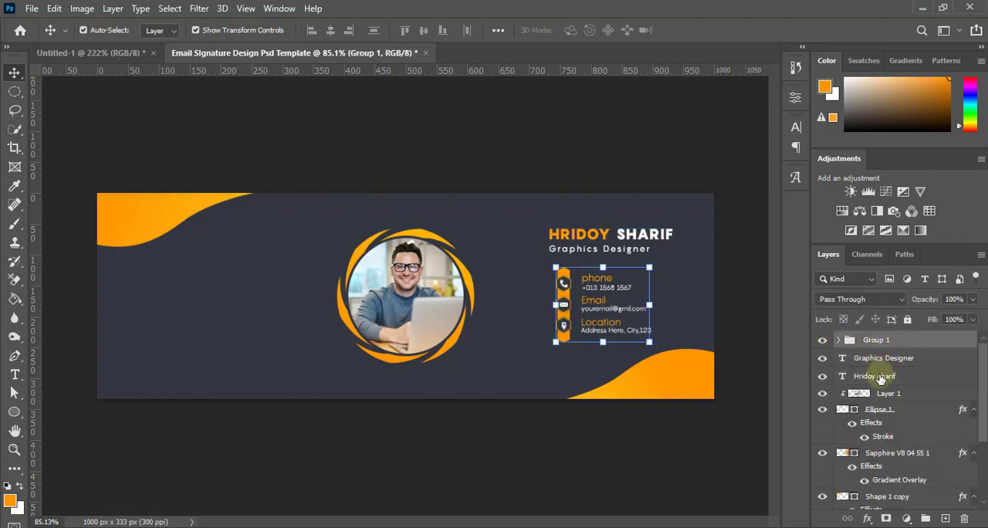
{"action": "left_click", "coordinate": [880, 378], "text": "shift"}
{"action": "key", "text": "Left"}
{"action": "key", "text": "Left"}
{"action": "key", "text": "Left"}
{"action": "key", "text": "Left"}
{"action": "key", "text": "Left"}
{"action": "key", "text": "Left"}
{"action": "key", "text": "Left"}
{"action": "key", "text": "Left"}
{"action": "key", "text": "Left"}
{"action": "key", "text": "Left"}
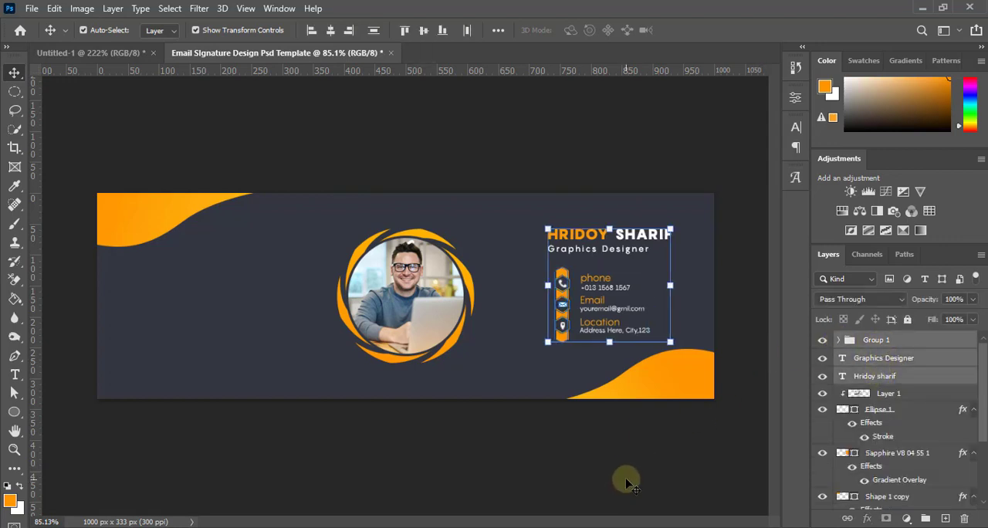
{"action": "key", "text": "Left"}
{"action": "key", "text": "Left"}
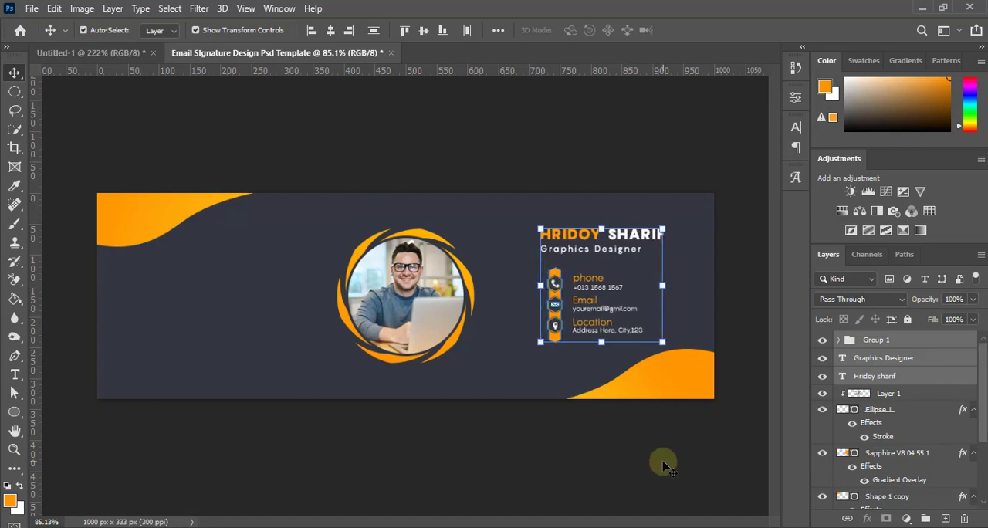
{"action": "left_click", "coordinate": [665, 463]}
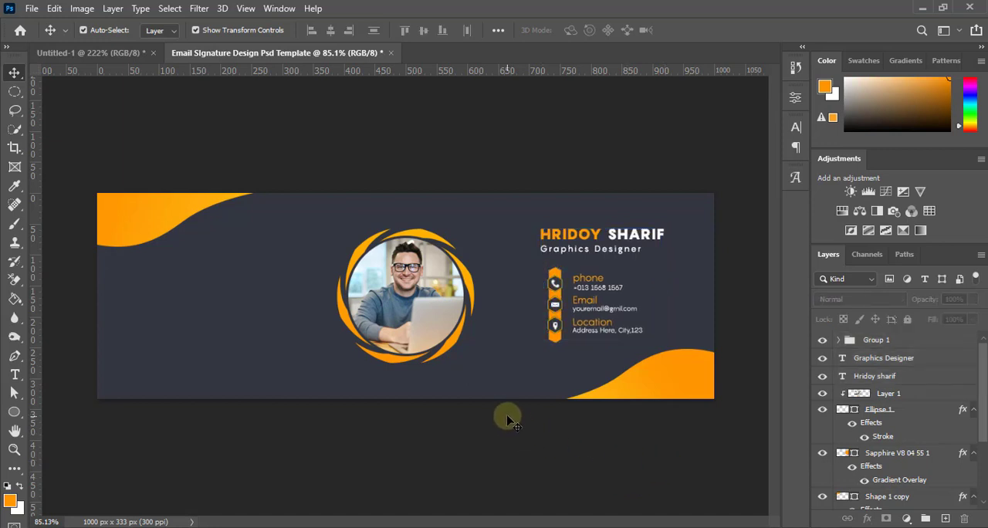
{"action": "scroll", "coordinate": [507, 415], "scroll_direction": "down", "scroll_amount": 3}
{"action": "scroll", "coordinate": [507, 417], "scroll_direction": "up", "scroll_amount": 5}
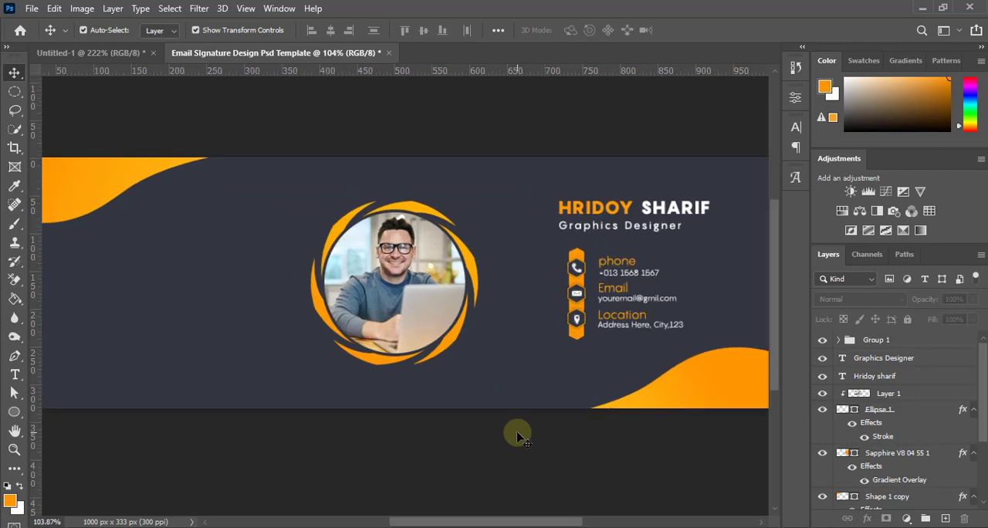
{"action": "scroll", "coordinate": [517, 436], "scroll_direction": "down", "scroll_amount": 2}
{"action": "scroll", "coordinate": [456, 426], "scroll_direction": "up", "scroll_amount": 1}
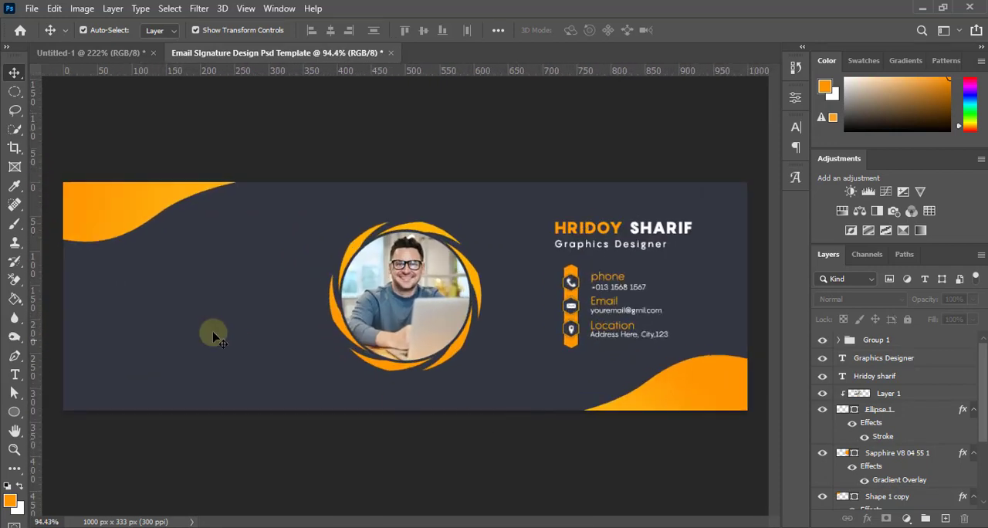
Draw an orange square of 47 px in the empty area left of the portrait, and deselect it
{"action": "scroll", "coordinate": [207, 333], "scroll_direction": "down", "scroll_amount": 1}
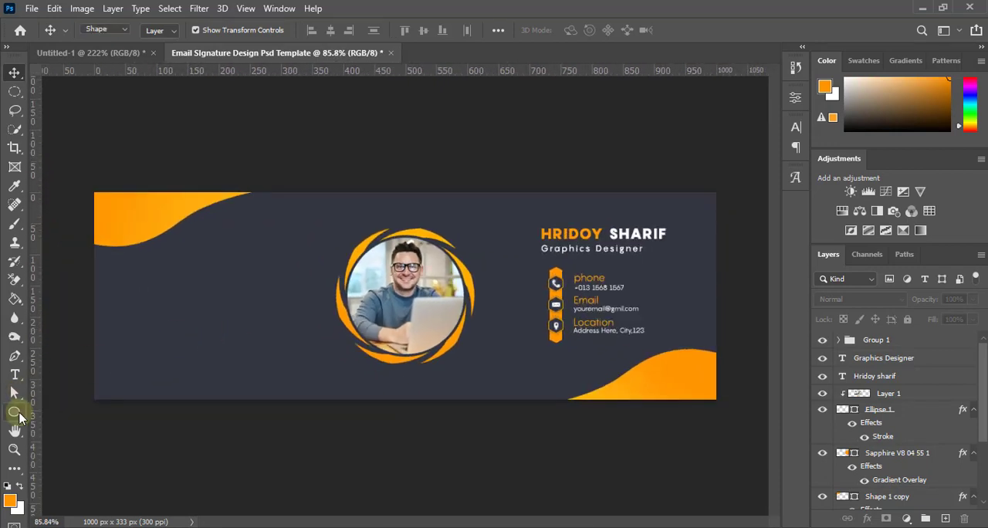
{"action": "right_click", "coordinate": [20, 417]}
{"action": "left_click", "coordinate": [85, 410]}
{"action": "left_click_drag", "start_coordinate": [159, 286], "coordinate": [188, 316]}
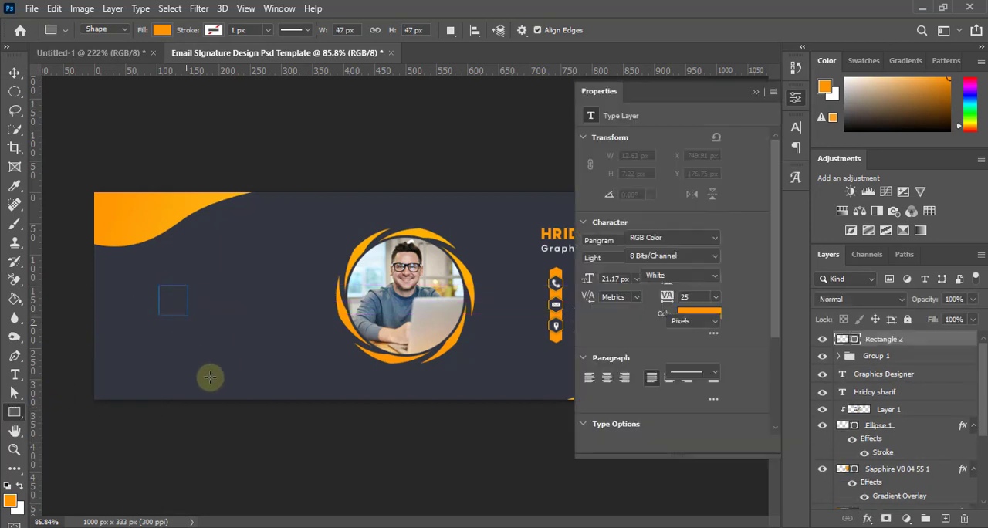
{"action": "left_click", "coordinate": [754, 92]}
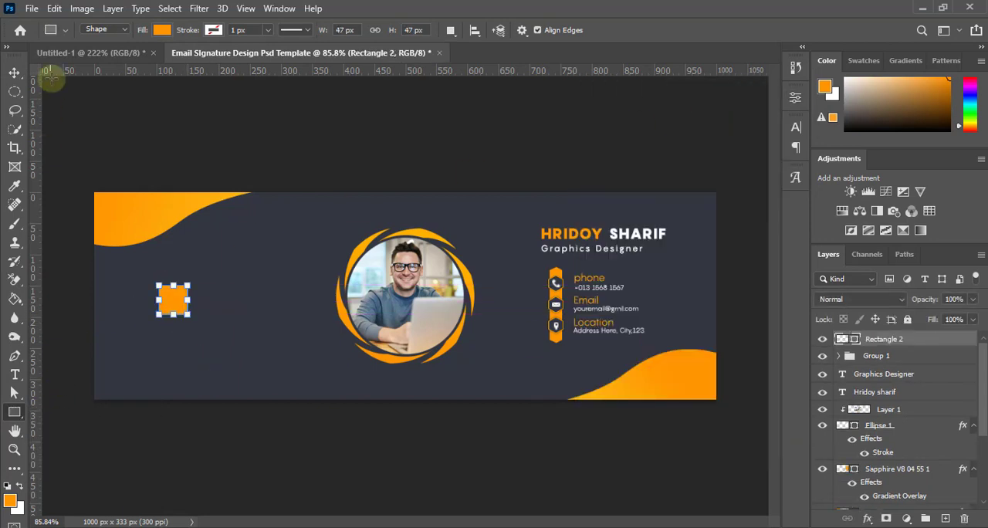
{"action": "left_click", "coordinate": [15, 74]}
{"action": "left_click", "coordinate": [137, 439]}
Add the text "Logo Here" on two lines just right of the orange square
{"action": "scroll", "coordinate": [203, 324], "scroll_direction": "up", "scroll_amount": 4}
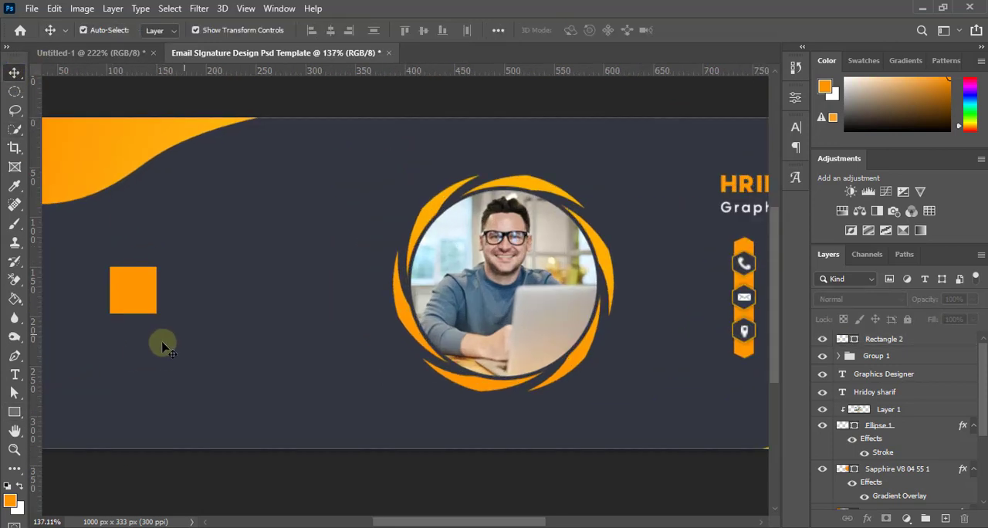
{"action": "left_click_drag", "start_coordinate": [164, 344], "coordinate": [287, 363]}
{"action": "left_click", "coordinate": [14, 373]}
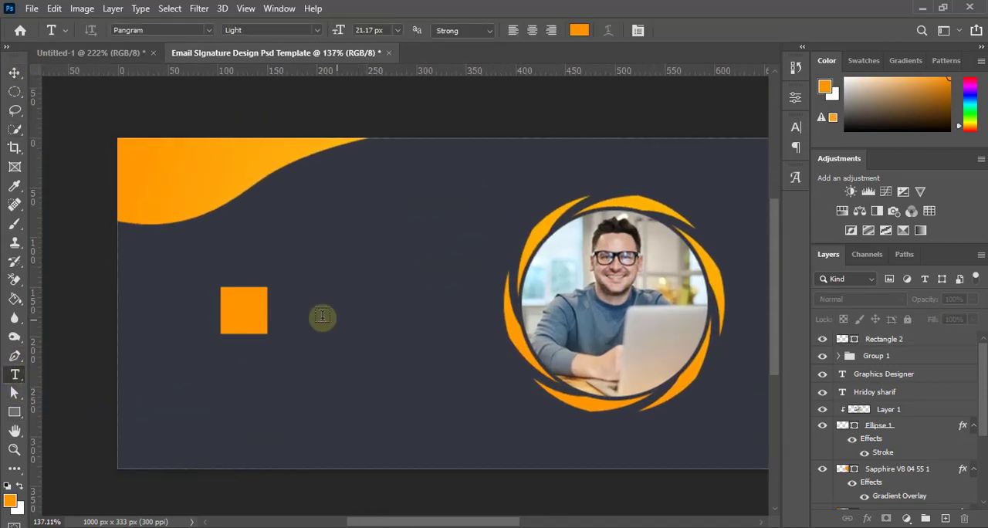
{"action": "left_click", "coordinate": [297, 301]}
{"action": "type", "text": "Logo"}
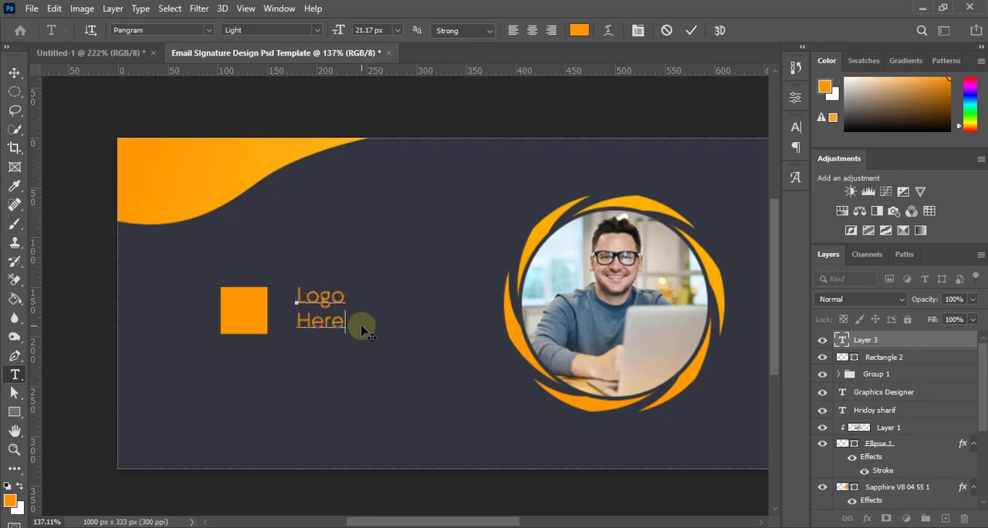
{"action": "left_click", "coordinate": [691, 29]}
Set the logo text to all caps in the Pangram Black weight and color it white
{"action": "left_click", "coordinate": [796, 127]}
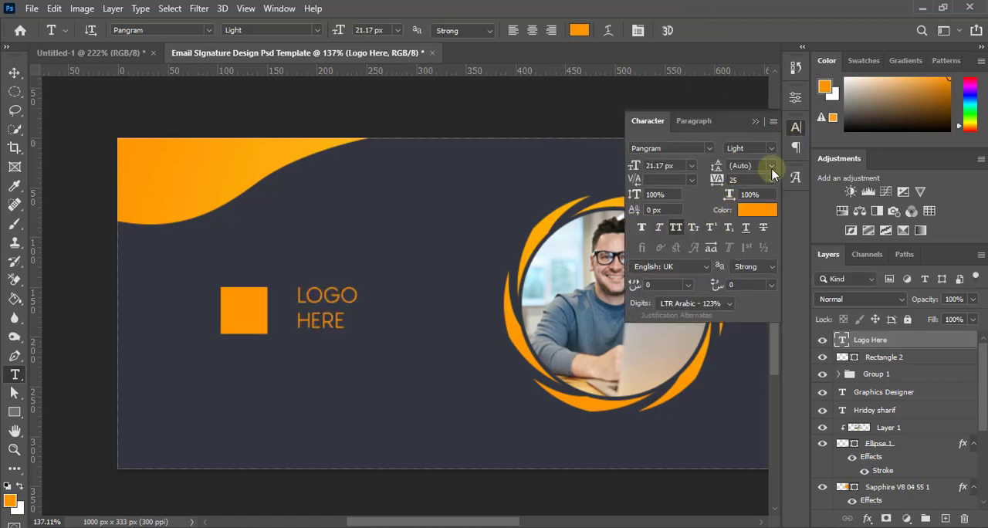
{"action": "left_click", "coordinate": [770, 147]}
{"action": "left_click", "coordinate": [775, 212]}
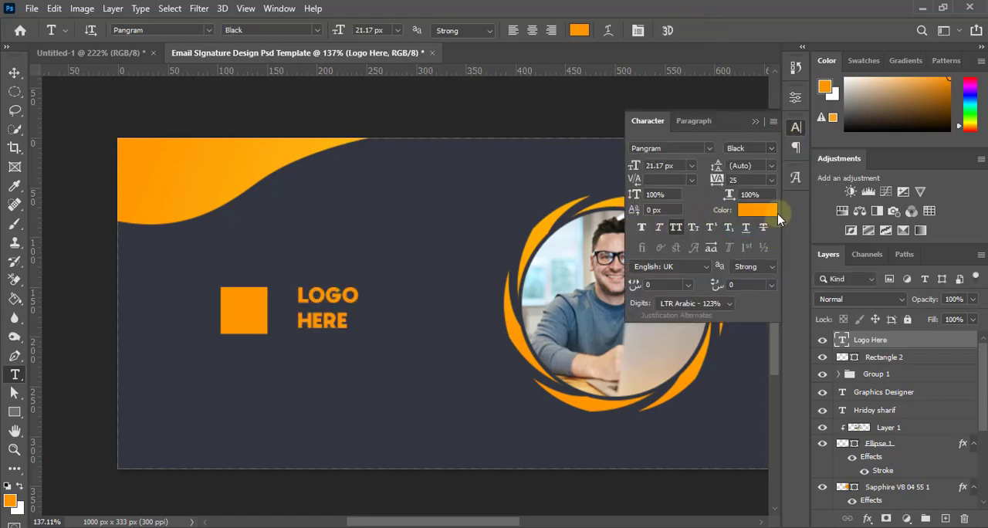
{"action": "left_click", "coordinate": [14, 73]}
{"action": "left_click", "coordinate": [757, 209]}
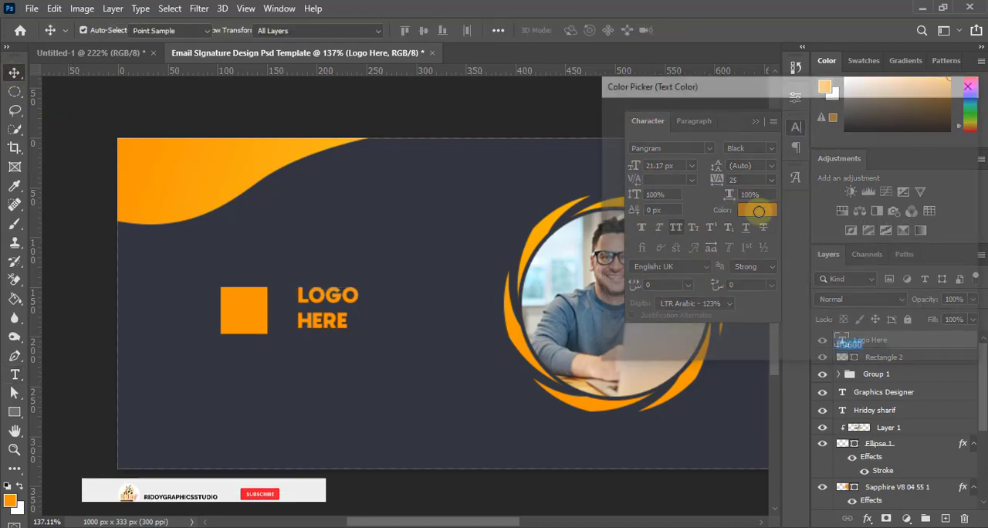
{"action": "left_click", "coordinate": [606, 118]}
{"action": "left_click", "coordinate": [914, 113]}
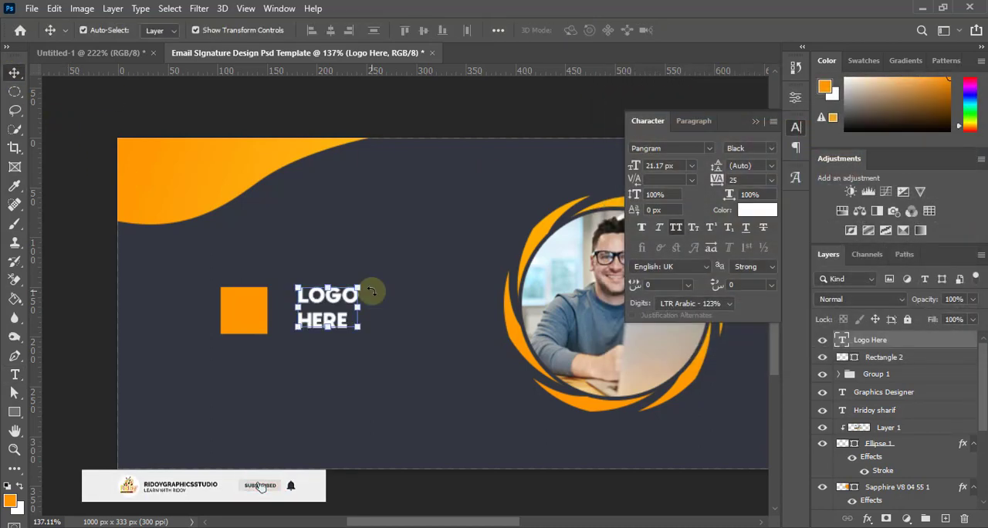
Move the logo text closer to the orange square and set the tracking of the word "HERE" to 100
{"action": "left_click_drag", "start_coordinate": [318, 315], "coordinate": [295, 325]}
{"action": "double_click", "coordinate": [338, 326]}
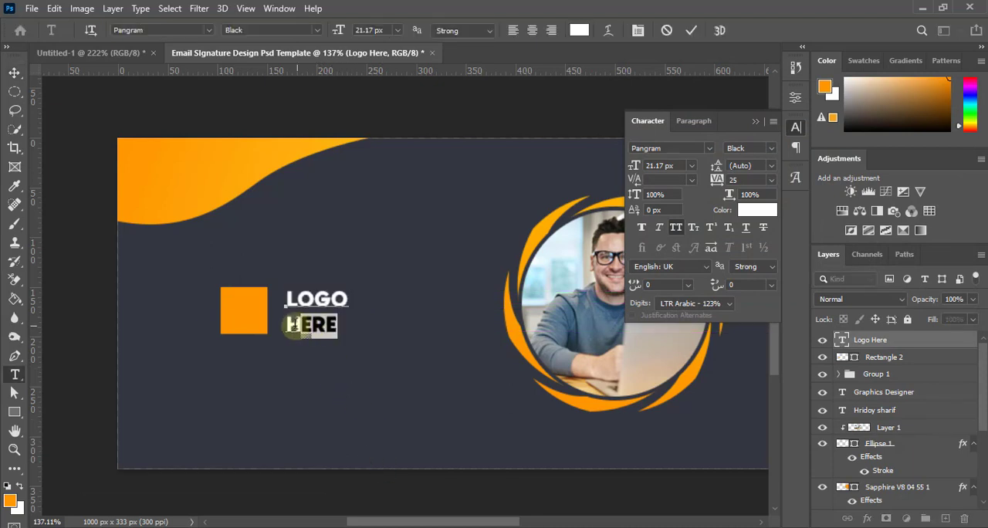
{"action": "left_click", "coordinate": [770, 180]}
{"action": "left_click", "coordinate": [755, 340]}
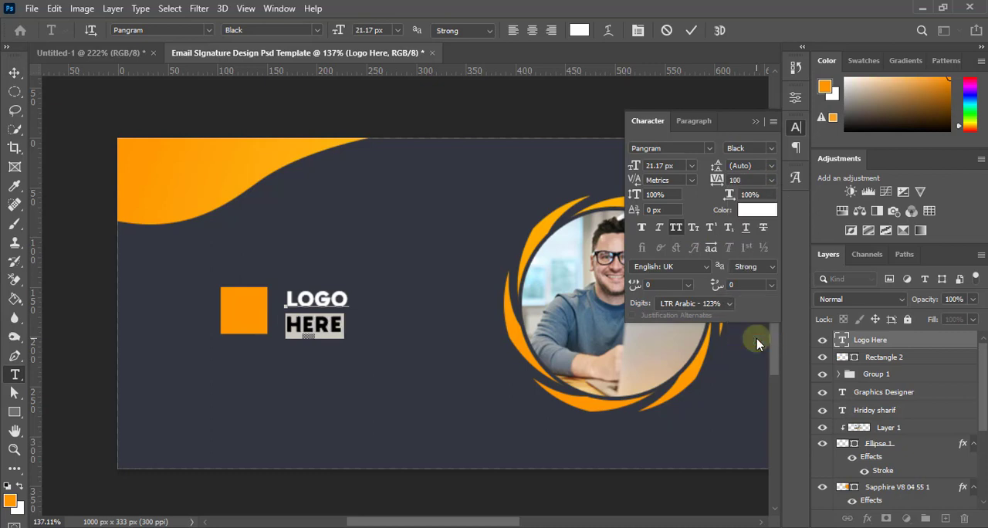
{"action": "left_click", "coordinate": [690, 31]}
{"action": "key", "text": "v"}
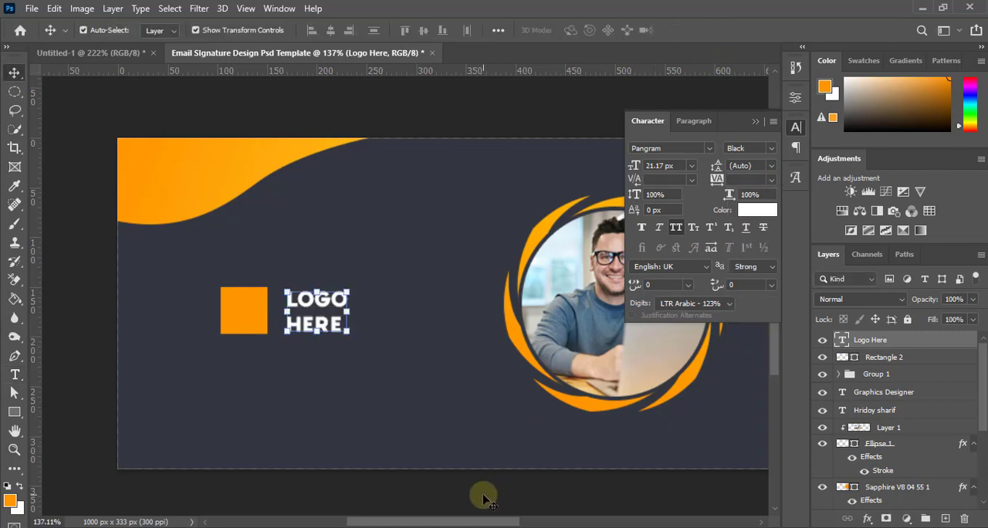
{"action": "scroll", "coordinate": [342, 363], "scroll_direction": "down", "scroll_amount": 4}
{"action": "scroll", "coordinate": [294, 352], "scroll_direction": "up", "scroll_amount": 1}
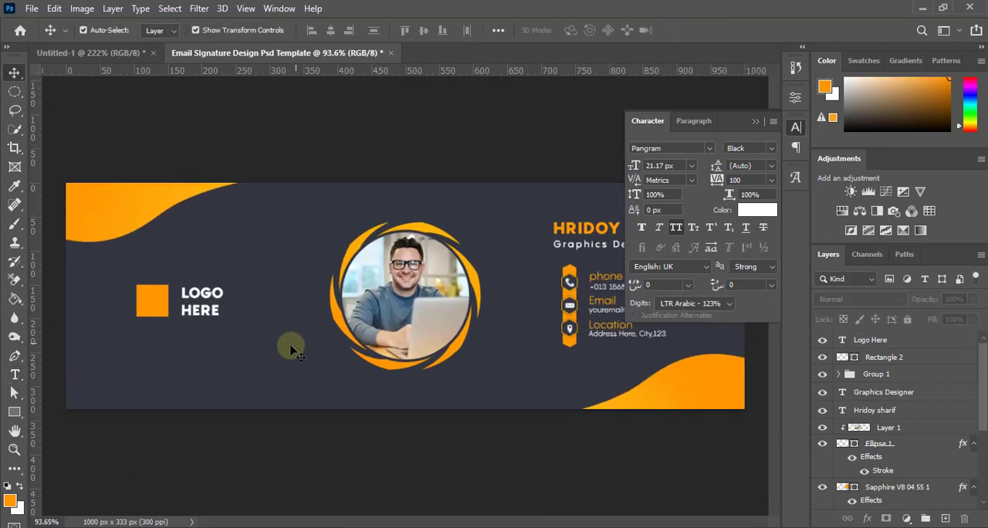
Add a white letter "H" as horizontal text on the orange logo square
{"action": "scroll", "coordinate": [395, 357], "scroll_direction": "up", "scroll_amount": 4}
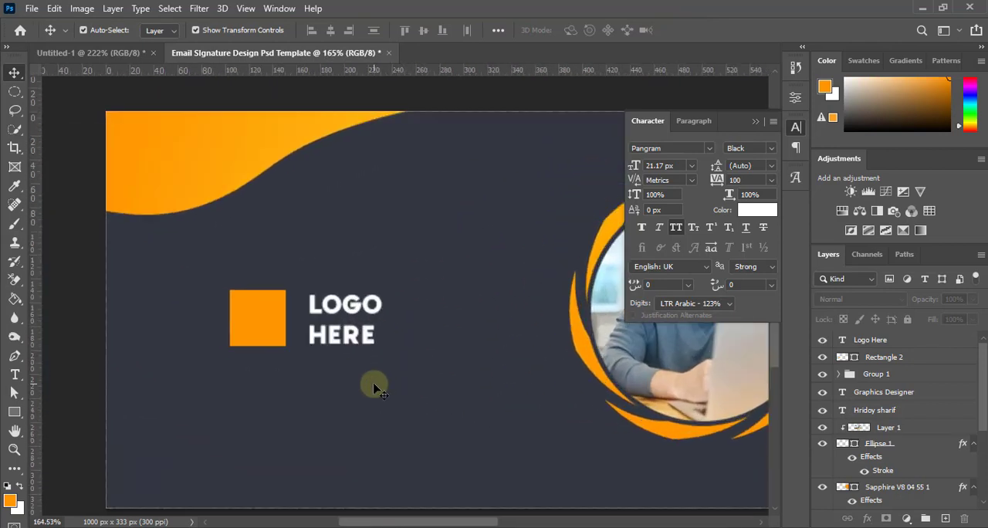
{"action": "left_click", "coordinate": [13, 375]}
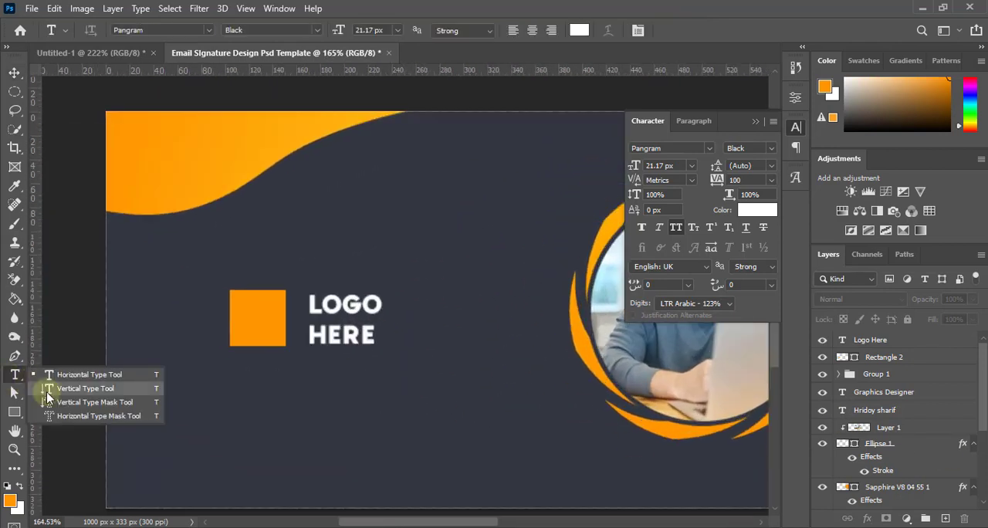
{"action": "left_click", "coordinate": [69, 369]}
{"action": "left_click", "coordinate": [251, 318]}
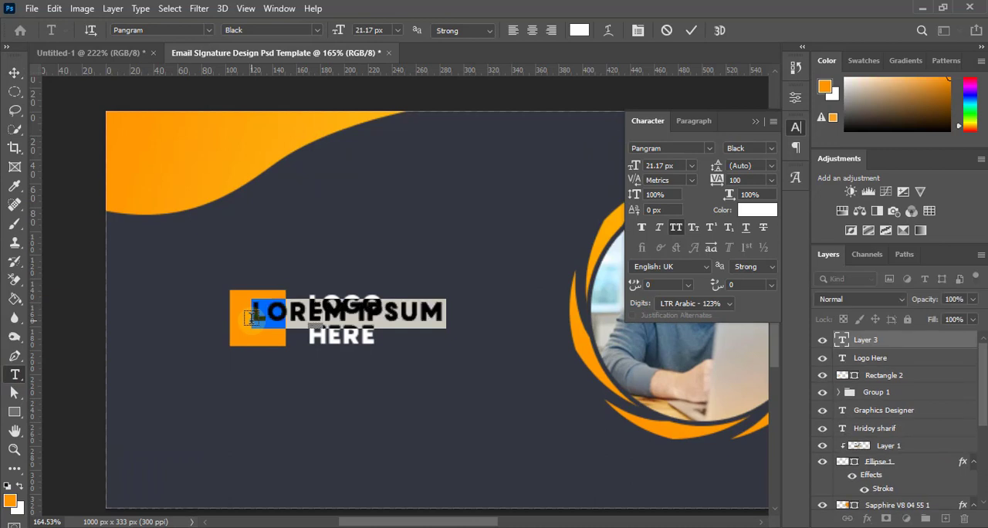
{"action": "type", "text": "H"}
{"action": "left_click", "coordinate": [691, 30]}
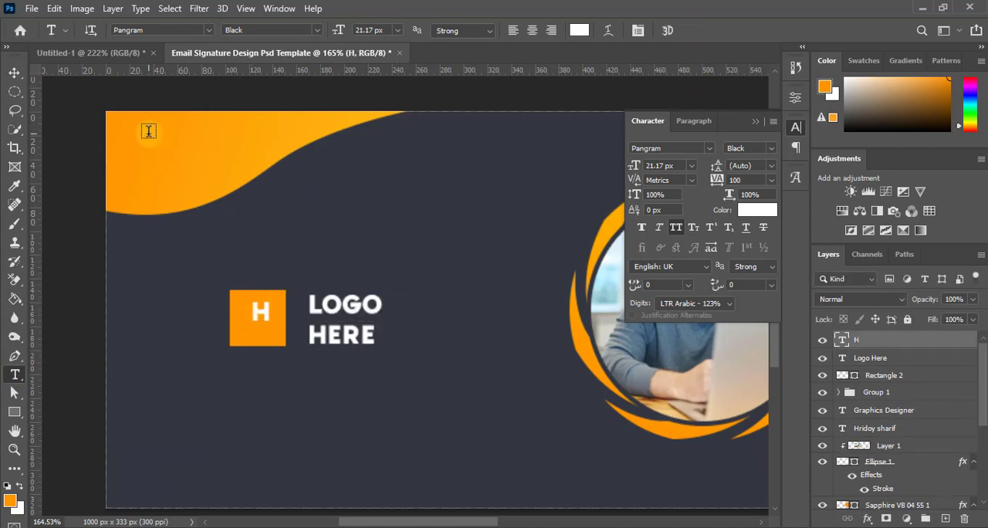
Enlarge the letter H to 32.75 px and center it on the orange square, then deselect both layers
{"action": "left_click", "coordinate": [14, 72]}
{"action": "left_click_drag", "start_coordinate": [260, 314], "coordinate": [271, 331]}
{"action": "left_click", "coordinate": [717, 30]}
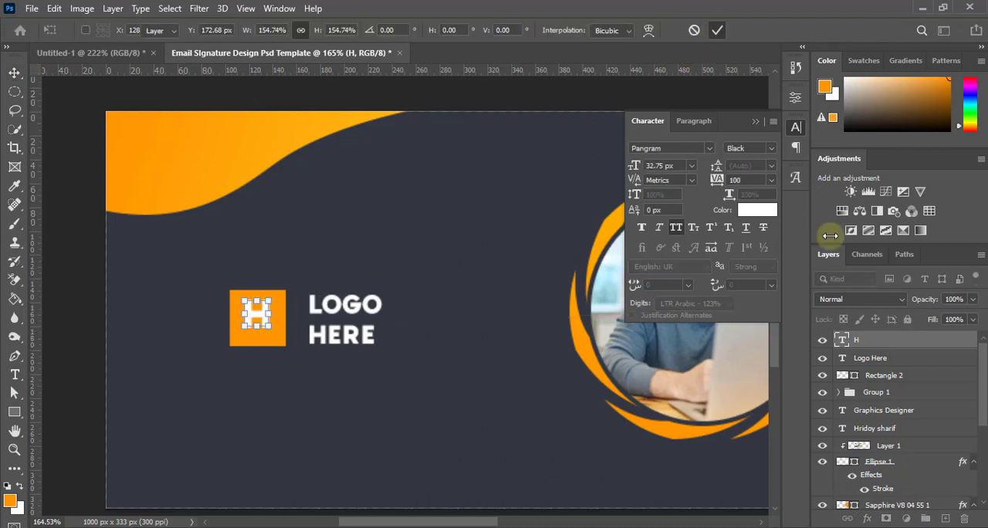
{"action": "left_click", "coordinate": [888, 377], "text": "ctrl"}
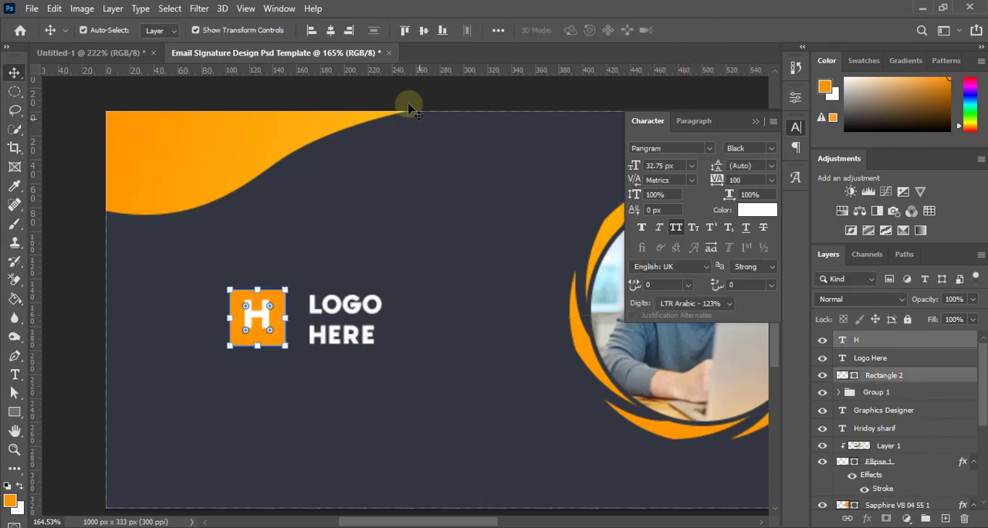
{"action": "left_click", "coordinate": [421, 33]}
{"action": "left_click", "coordinate": [430, 348]}
Examine the logo's spacing and its placement relative to the portrait and corner waves
{"action": "scroll", "coordinate": [387, 394], "scroll_direction": "down", "scroll_amount": 8}
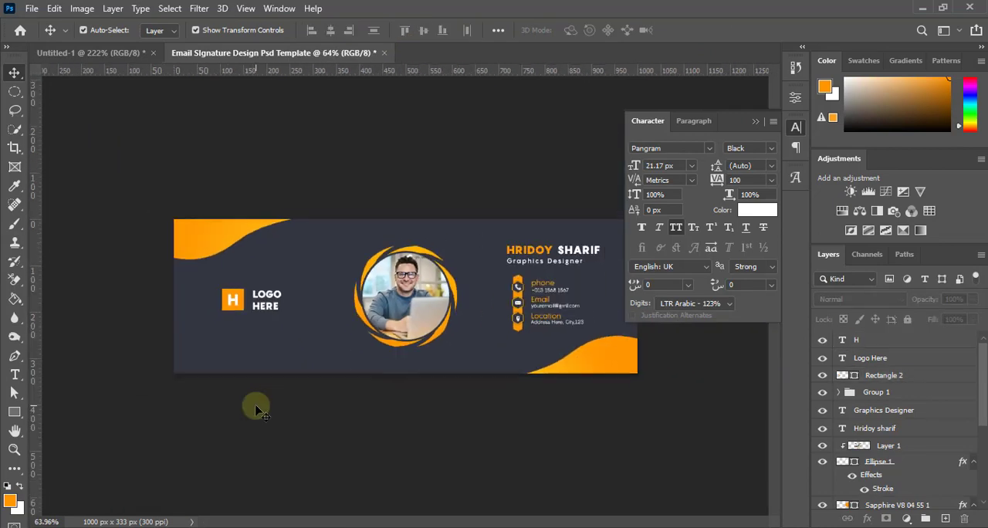
{"action": "scroll", "coordinate": [308, 391], "scroll_direction": "up", "scroll_amount": 2}
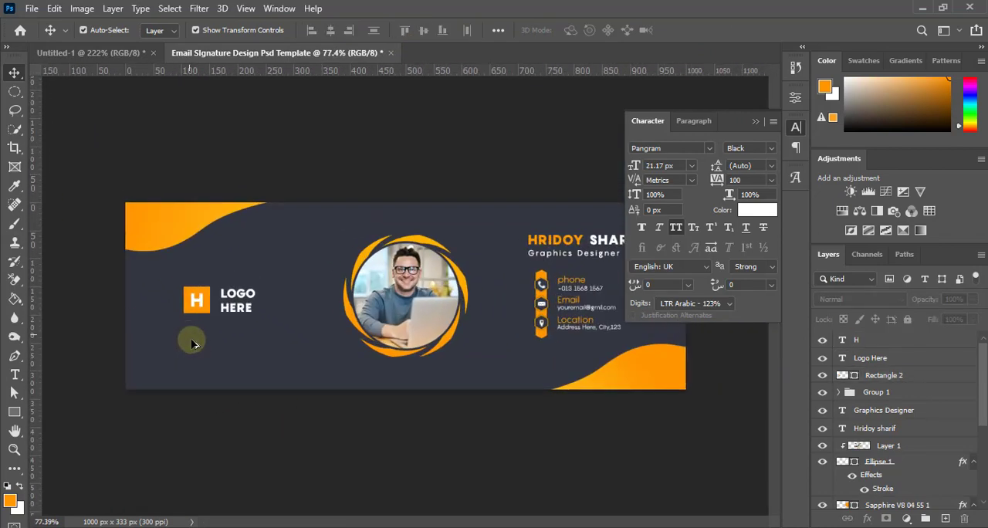
{"action": "scroll", "coordinate": [193, 343], "scroll_direction": "up", "scroll_amount": 5}
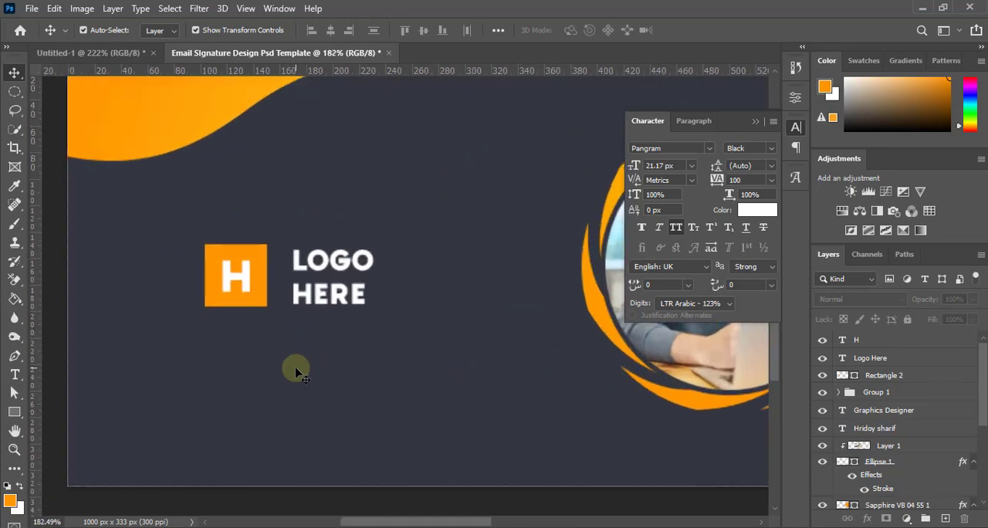
{"action": "scroll", "coordinate": [296, 369], "scroll_direction": "down", "scroll_amount": 4}
{"action": "scroll", "coordinate": [150, 334], "scroll_direction": "up", "scroll_amount": 4}
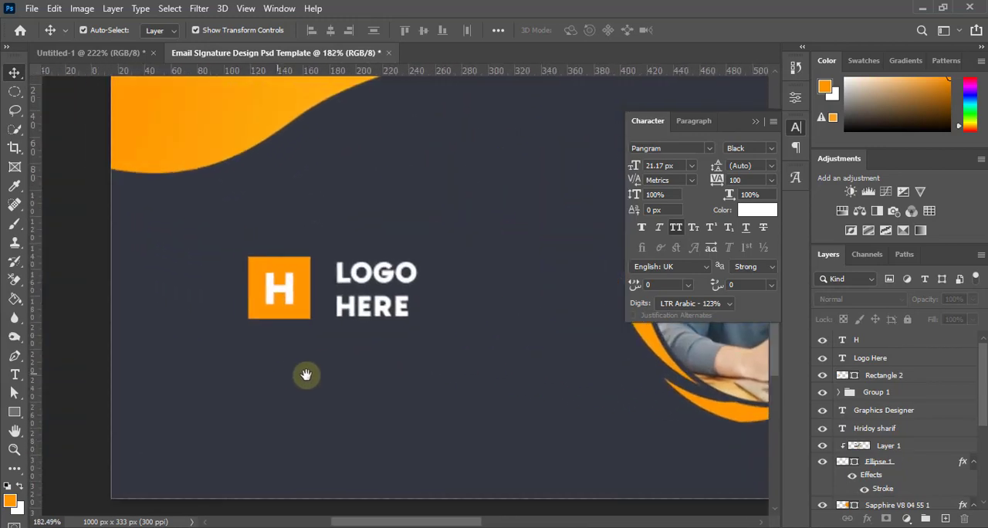
{"action": "left_click_drag", "start_coordinate": [305, 375], "coordinate": [326, 376]}
{"action": "scroll", "coordinate": [345, 380], "scroll_direction": "down", "scroll_amount": 4}
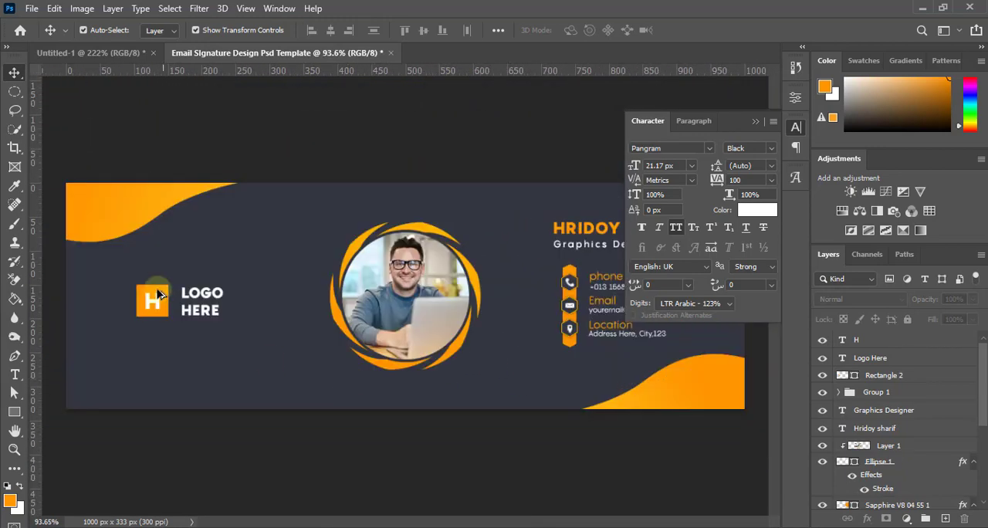
Nudge the logo text slightly left toward the orange square, deselect it, and check the spacing across the banner
{"action": "scroll", "coordinate": [159, 288], "scroll_direction": "up", "scroll_amount": 3}
{"action": "left_click", "coordinate": [213, 317]}
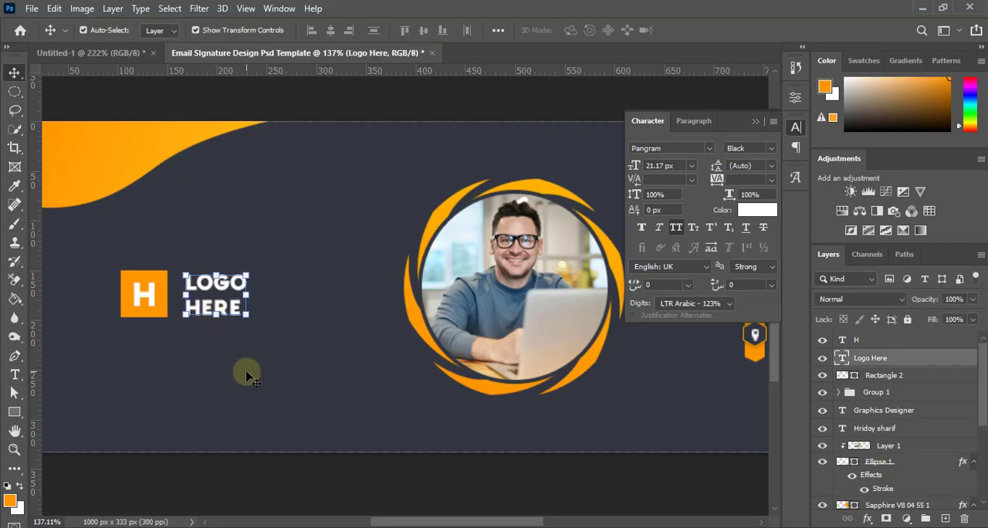
{"action": "key", "text": "Left"}
{"action": "key", "text": "Left"}
{"action": "scroll", "coordinate": [245, 396], "scroll_direction": "down", "scroll_amount": 5}
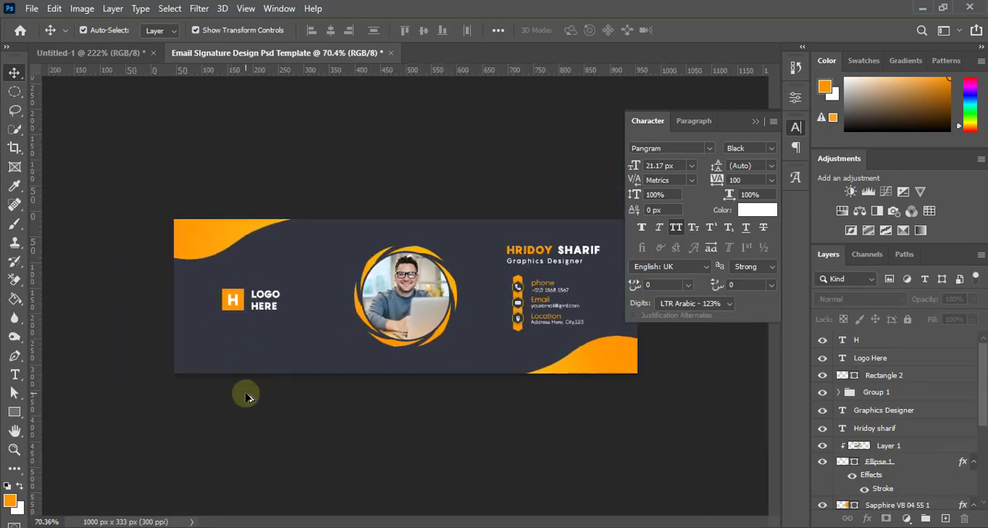
{"action": "scroll", "coordinate": [253, 333], "scroll_direction": "up", "scroll_amount": 2}
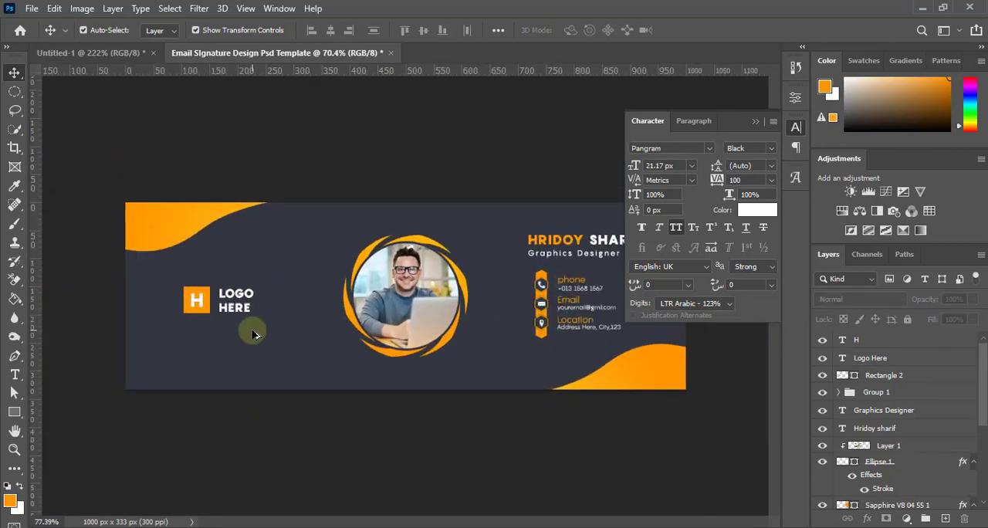
{"action": "scroll", "coordinate": [253, 333], "scroll_direction": "down", "scroll_amount": 2}
{"action": "scroll", "coordinate": [253, 333], "scroll_direction": "up", "scroll_amount": 4}
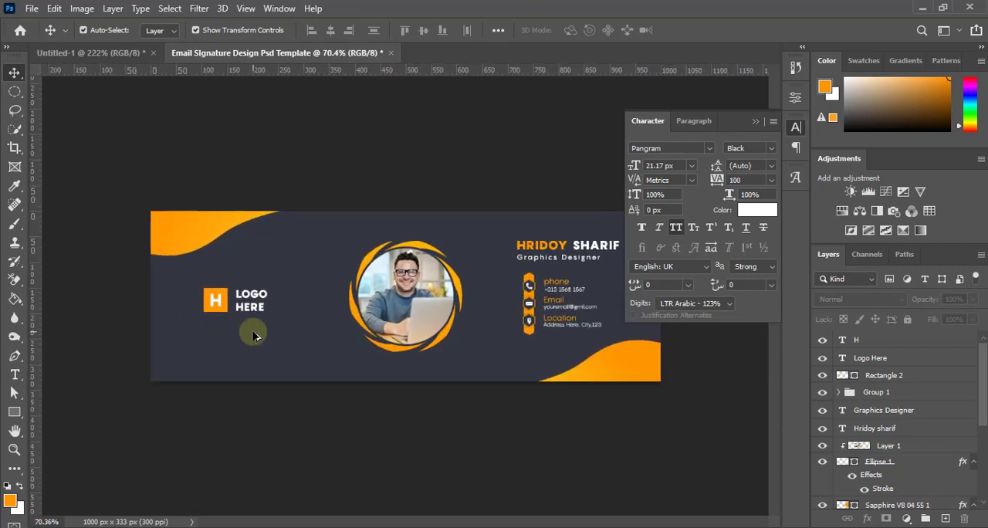
Paste the copied social media icon layers into the banner and put them in one group
{"action": "left_click_drag", "start_coordinate": [169, 361], "coordinate": [279, 369]}
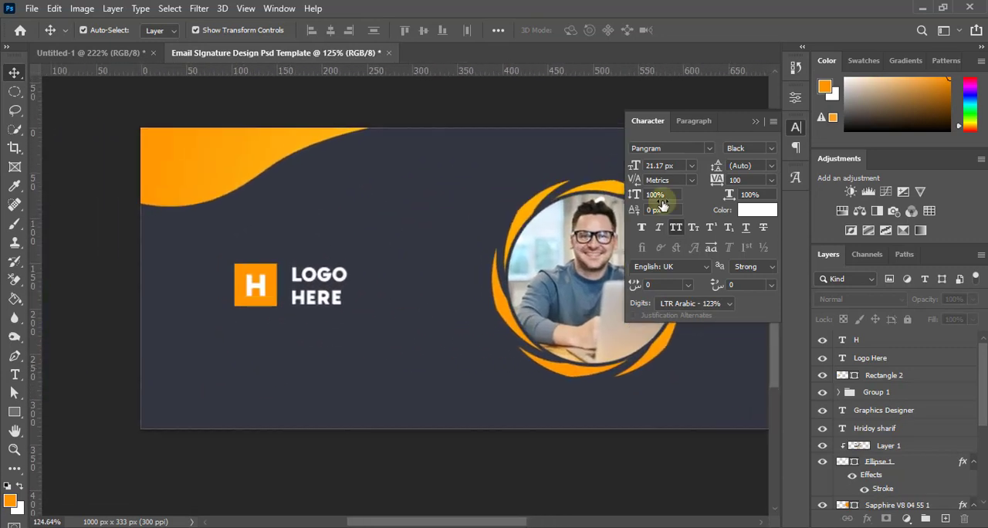
{"action": "left_click", "coordinate": [754, 121]}
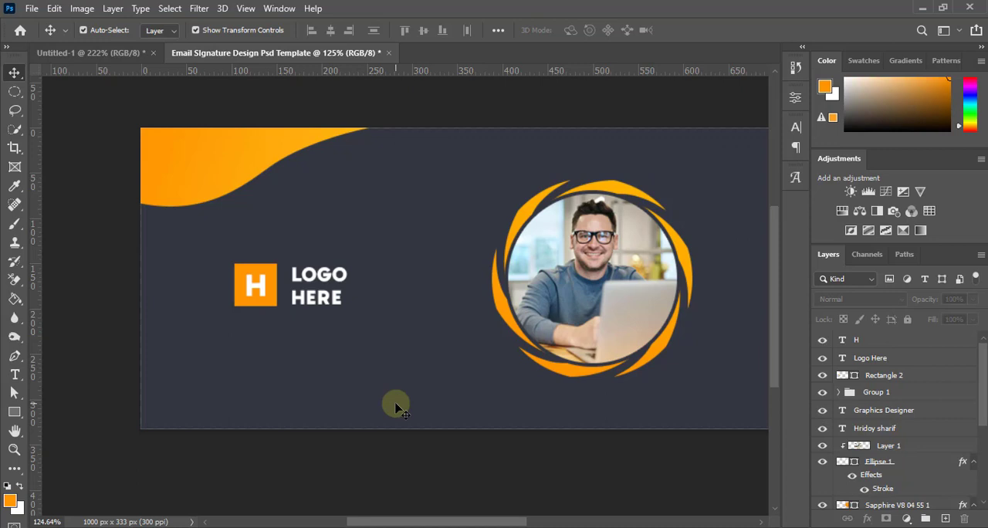
{"action": "scroll", "coordinate": [390, 407], "scroll_direction": "right", "scroll_amount": 2}
{"action": "scroll", "coordinate": [255, 376], "scroll_direction": "up", "scroll_amount": 3}
{"action": "left_click_drag", "start_coordinate": [256, 377], "coordinate": [390, 404]}
{"action": "key", "text": "ctrl+v"}
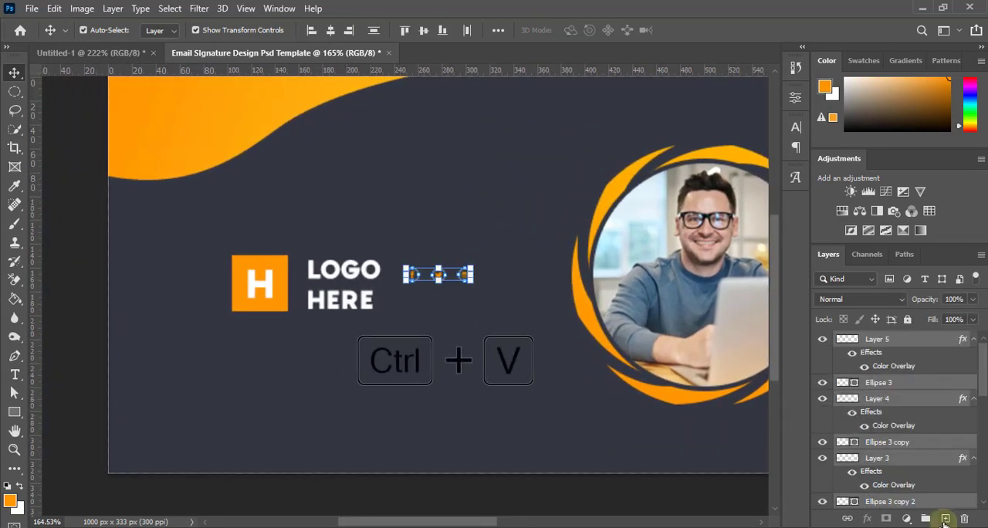
{"action": "left_click", "coordinate": [925, 518]}
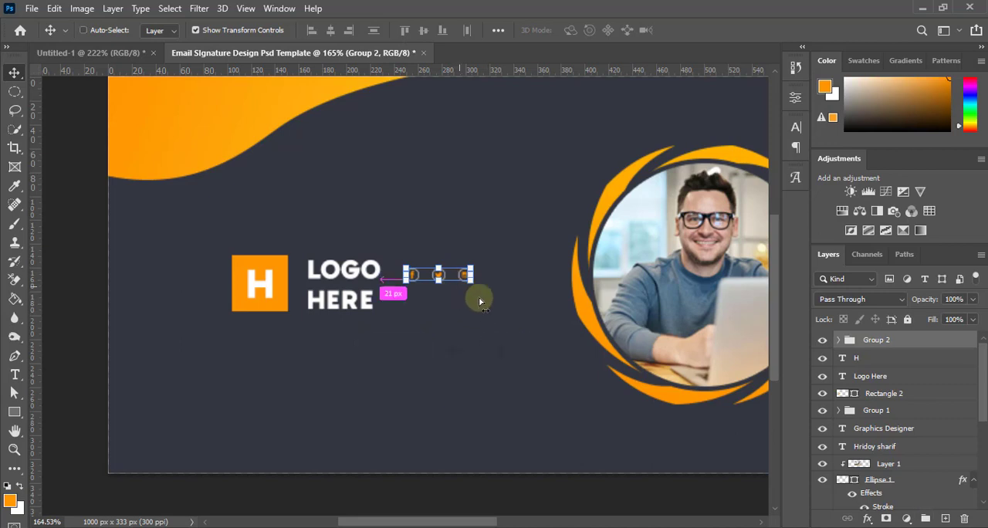
Scale the social media icon group to 169.76%, place it below the logo, and apply the transform
{"action": "key", "text": "ctrl+t"}
{"action": "left_click_drag", "start_coordinate": [443, 280], "coordinate": [349, 351]}
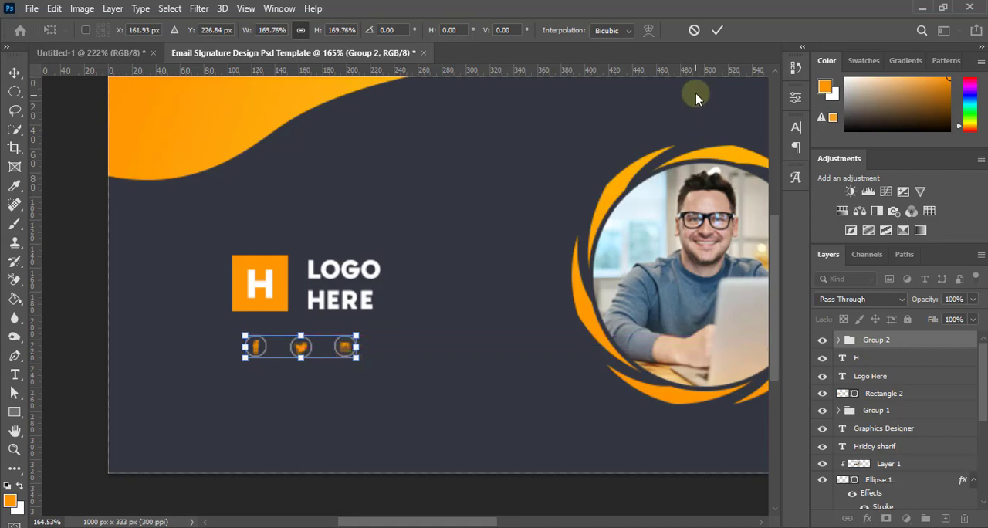
{"action": "left_click", "coordinate": [716, 30]}
{"action": "key", "text": "ctrl+0"}
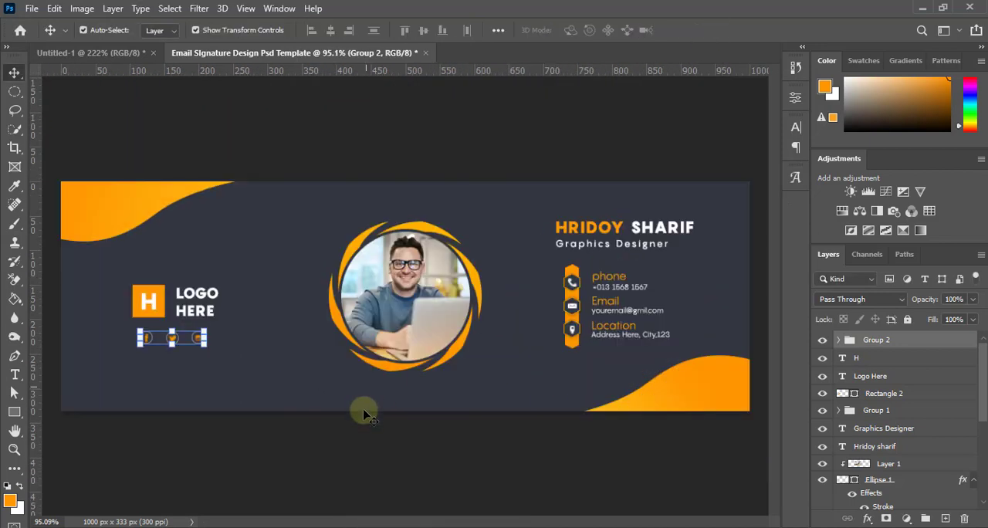
Draw a horizontal line about 52 px long to the left of the Facebook icon with the Pen tool
{"action": "scroll", "coordinate": [230, 418], "scroll_direction": "down", "scroll_amount": 3}
{"action": "scroll", "coordinate": [216, 355], "scroll_direction": "up", "scroll_amount": 5}
{"action": "left_click_drag", "start_coordinate": [227, 355], "coordinate": [379, 362]}
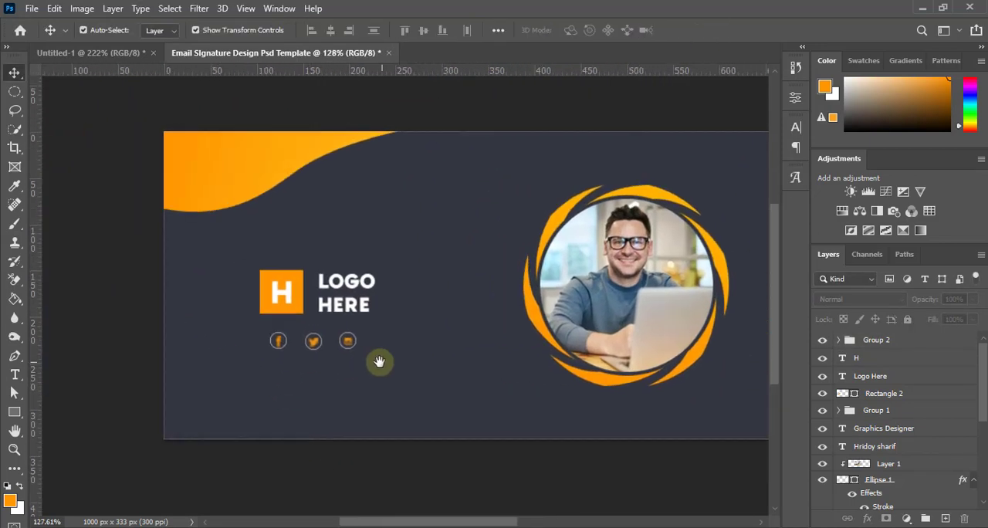
{"action": "scroll", "coordinate": [377, 361], "scroll_direction": "up", "scroll_amount": 2}
{"action": "left_click_drag", "start_coordinate": [319, 426], "coordinate": [366, 409]}
{"action": "left_click", "coordinate": [13, 357]}
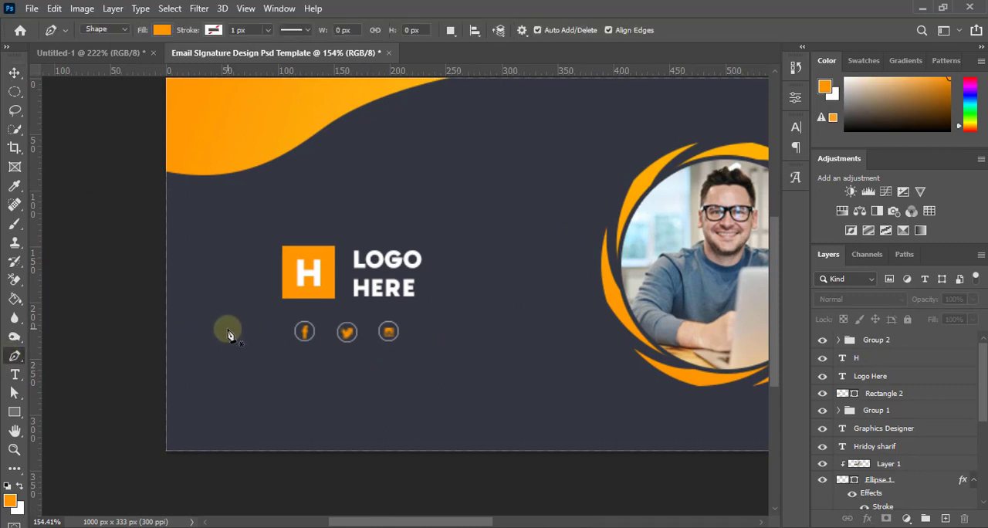
{"action": "left_click", "coordinate": [228, 330]}
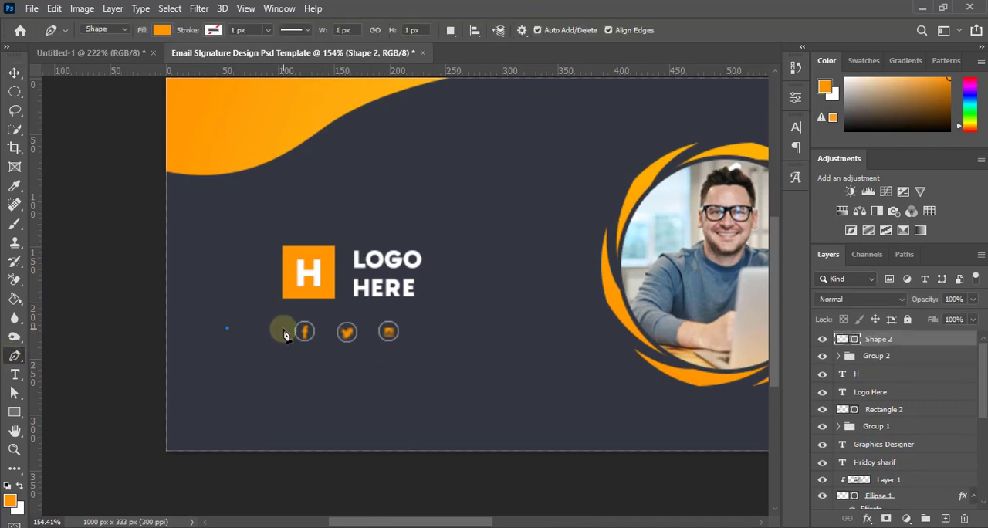
Remove the line's fill, give it an orange 1 px stroke, and deselect it
{"action": "left_click", "coordinate": [162, 31]}
{"action": "left_click", "coordinate": [225, 32]}
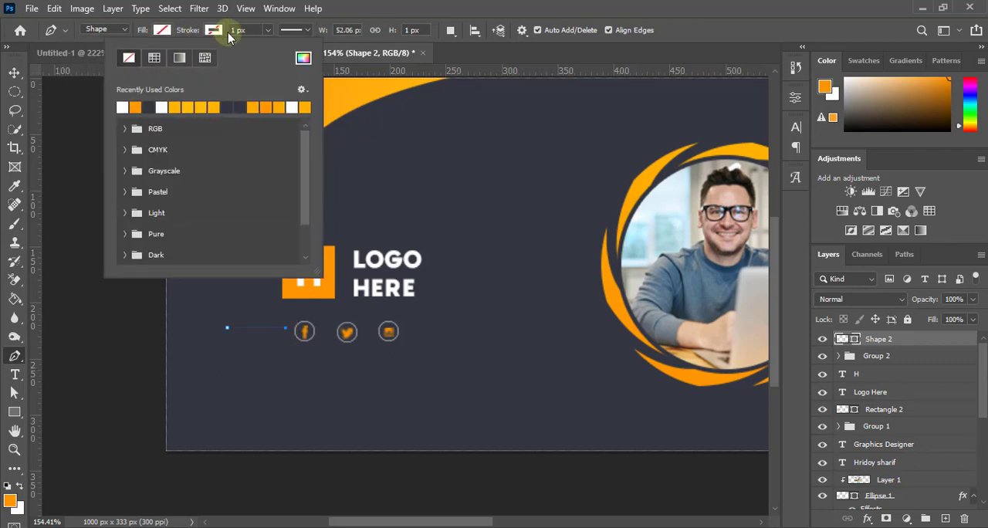
{"action": "left_click", "coordinate": [302, 60]}
{"action": "key", "text": "ctrl+v"}
{"action": "left_click", "coordinate": [930, 116]}
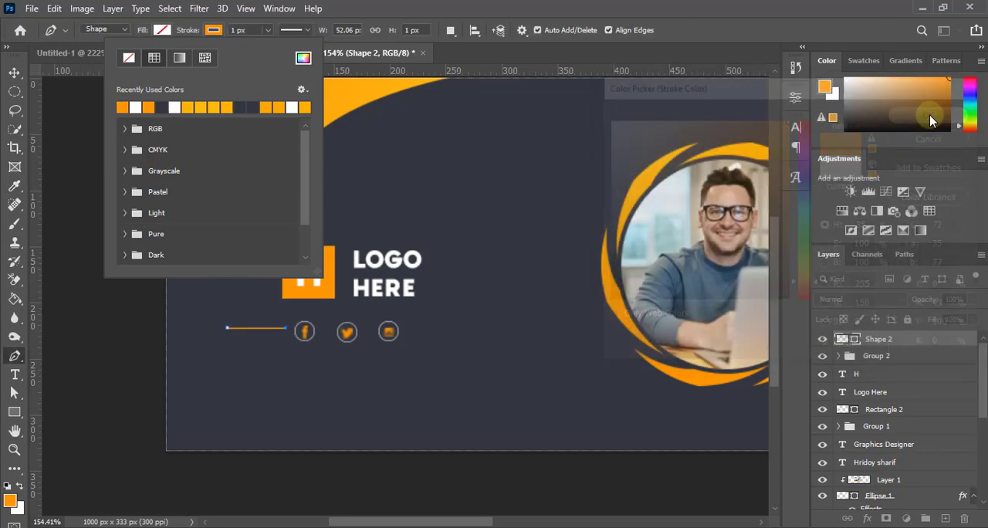
{"action": "left_click", "coordinate": [17, 71]}
{"action": "left_click", "coordinate": [111, 258]}
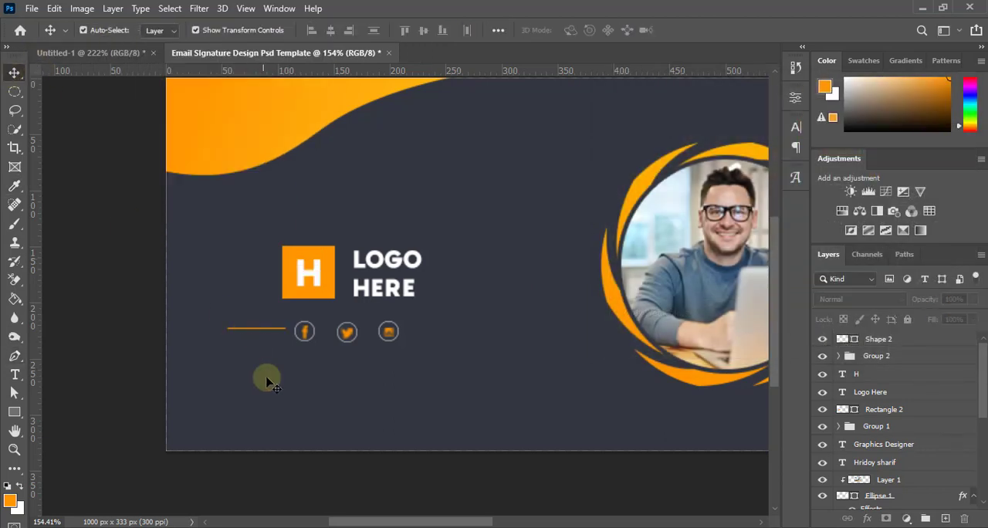
Duplicate the orange line to the other side of the social icons, after the Instagram icon, and deselect it
{"action": "scroll", "coordinate": [270, 328], "scroll_direction": "up", "scroll_amount": 2}
{"action": "left_click_drag", "start_coordinate": [270, 326], "coordinate": [512, 343]}
{"action": "scroll", "coordinate": [408, 373], "scroll_direction": "down", "scroll_amount": 4}
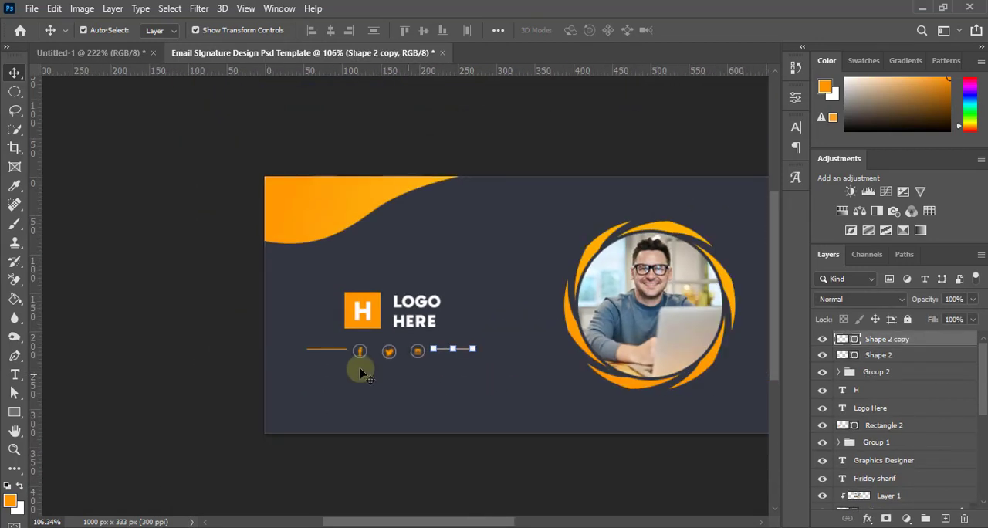
{"action": "left_click", "coordinate": [132, 324]}
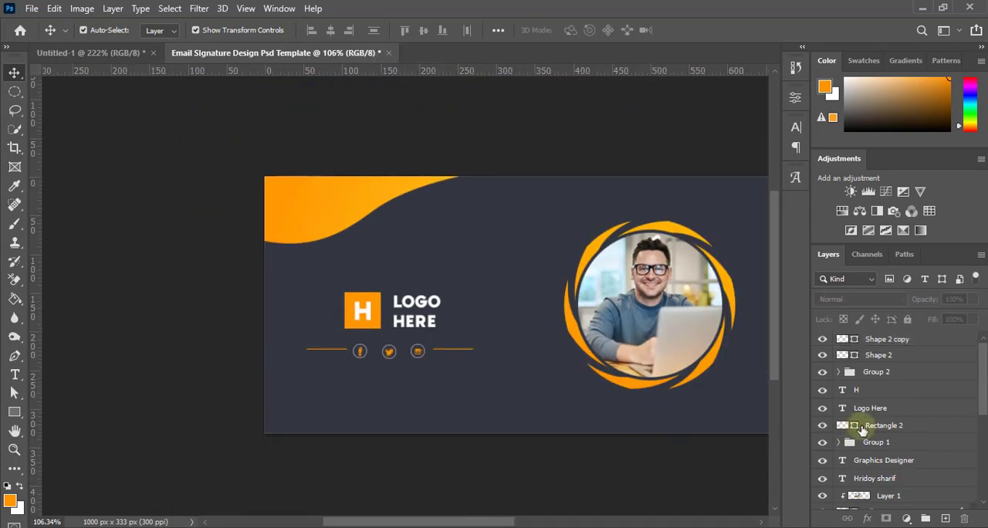
Group the two orange lines and align the group's vertical centre with the social icon group
{"action": "left_click", "coordinate": [908, 357]}
{"action": "left_click", "coordinate": [901, 341], "text": "shift"}
{"action": "left_click", "coordinate": [925, 518]}
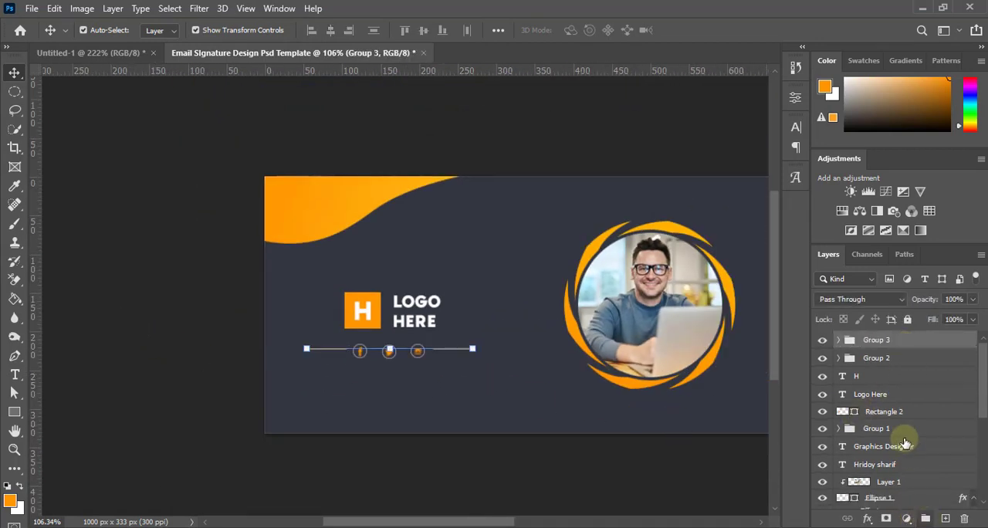
{"action": "left_click", "coordinate": [890, 365], "text": "shift"}
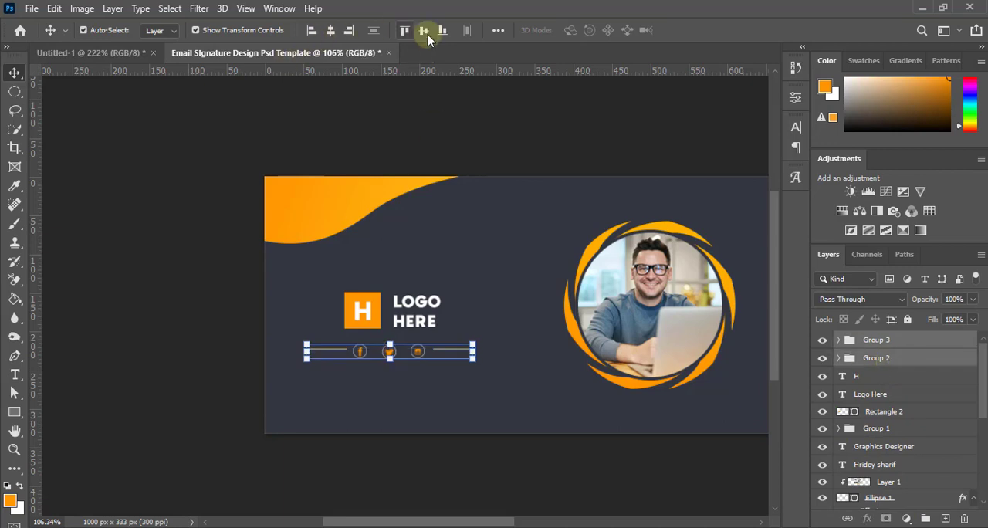
{"action": "left_click", "coordinate": [121, 344]}
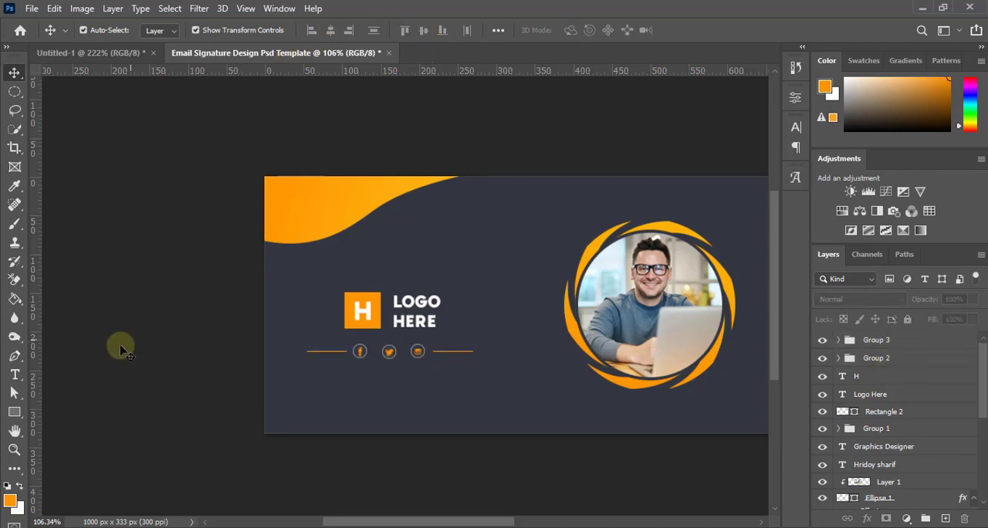
Nudge the Logo Here text slightly left toward the orange H square and deselect it
{"action": "key", "text": "ctrl+0"}
{"action": "scroll", "coordinate": [211, 363], "scroll_direction": "down", "scroll_amount": 6}
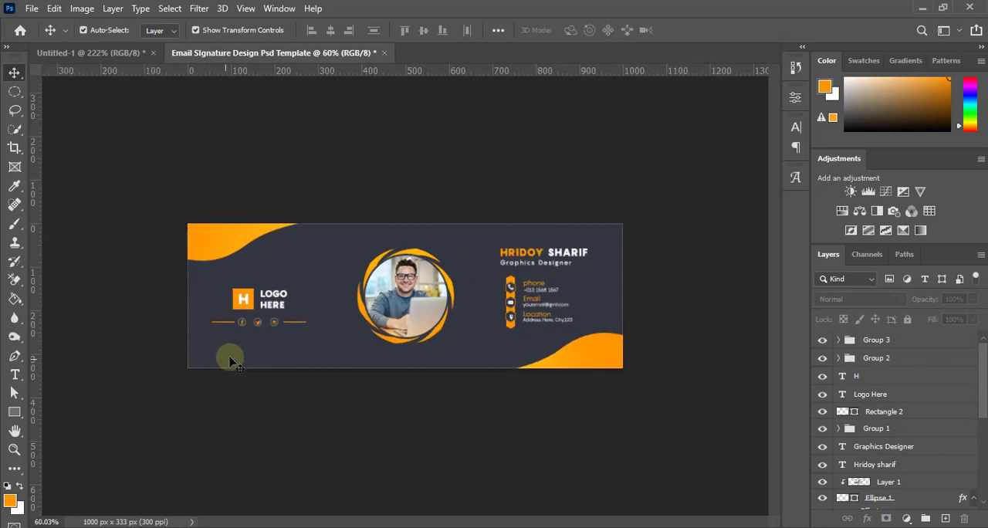
{"action": "scroll", "coordinate": [289, 338], "scroll_direction": "up", "scroll_amount": 6}
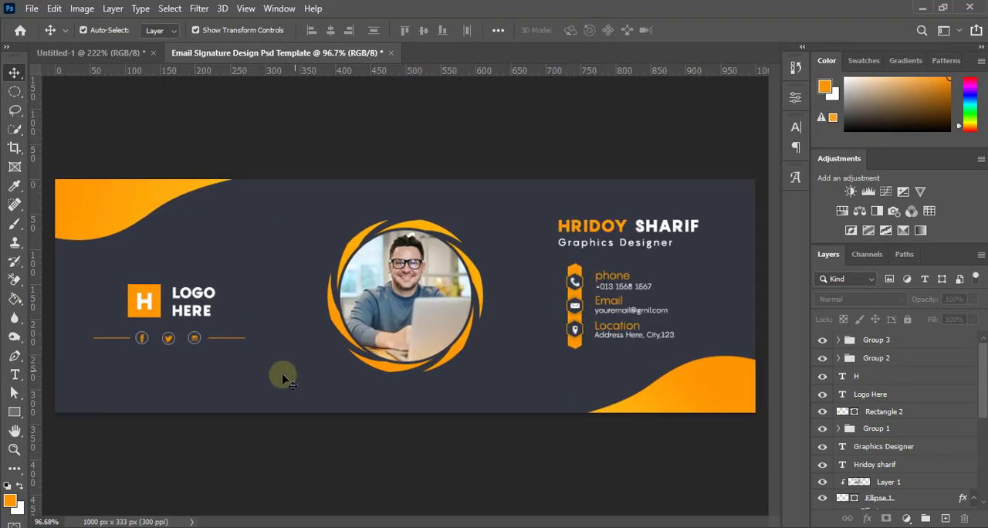
{"action": "scroll", "coordinate": [282, 378], "scroll_direction": "up", "scroll_amount": 2}
{"action": "left_click_drag", "start_coordinate": [254, 369], "coordinate": [427, 362]}
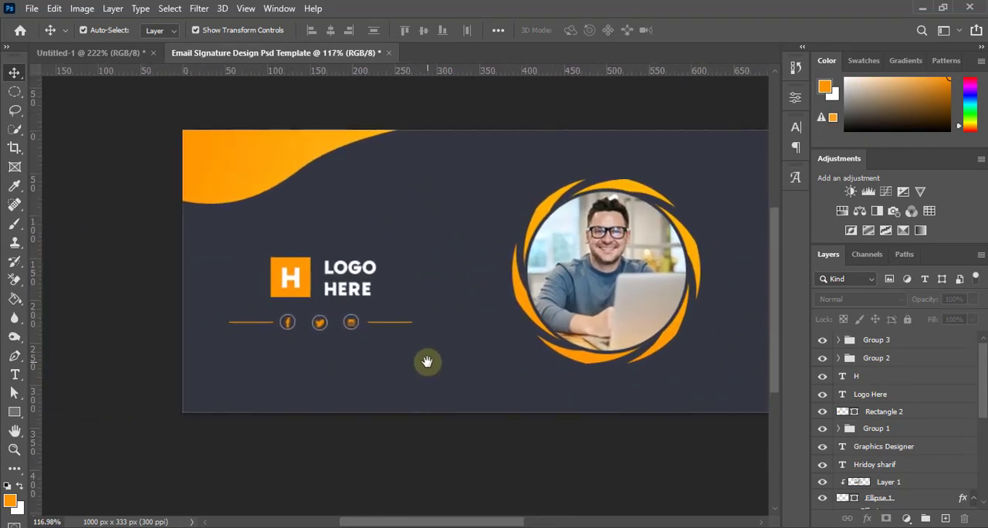
{"action": "left_click", "coordinate": [357, 297]}
{"action": "left_click", "coordinate": [425, 464]}
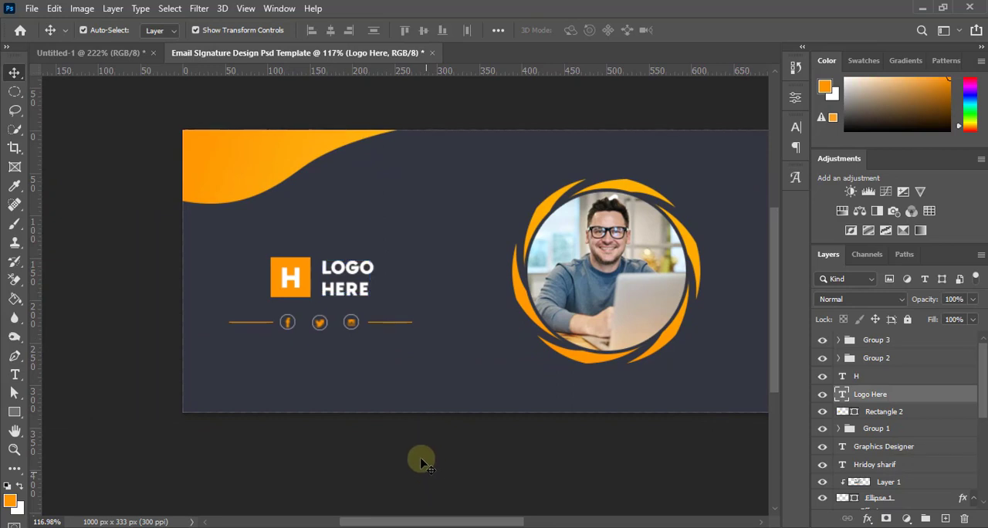
{"action": "scroll", "coordinate": [358, 363], "scroll_direction": "down", "scroll_amount": 2}
{"action": "scroll", "coordinate": [302, 337], "scroll_direction": "down", "scroll_amount": 1}
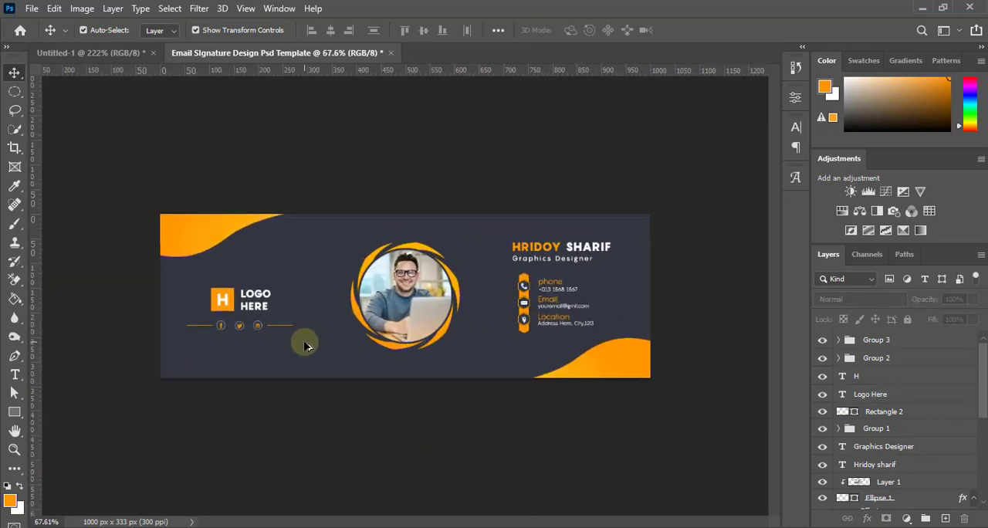
Select the logo, social icons and orange lines together and move them up and slightly right in the banner
{"action": "left_click_drag", "start_coordinate": [309, 334], "coordinate": [185, 287]}
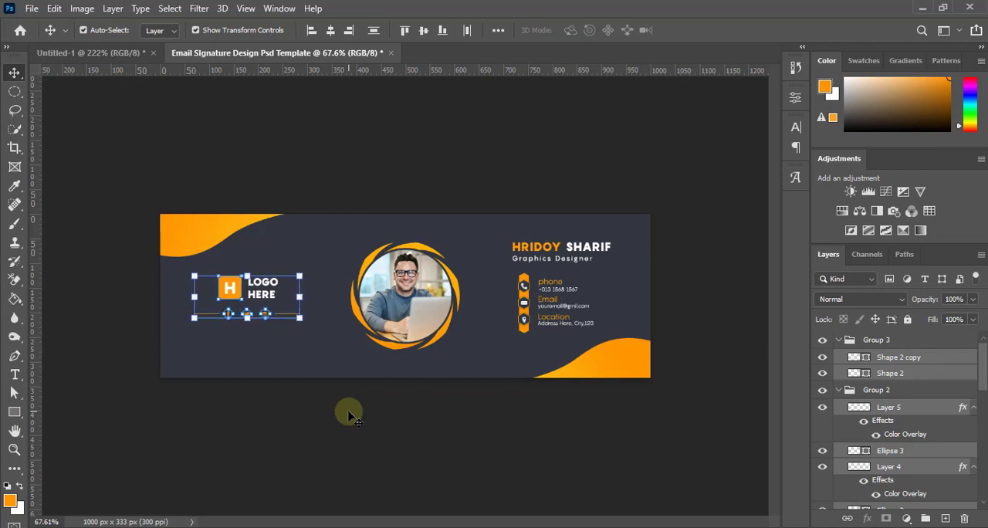
{"action": "left_click", "coordinate": [362, 432]}
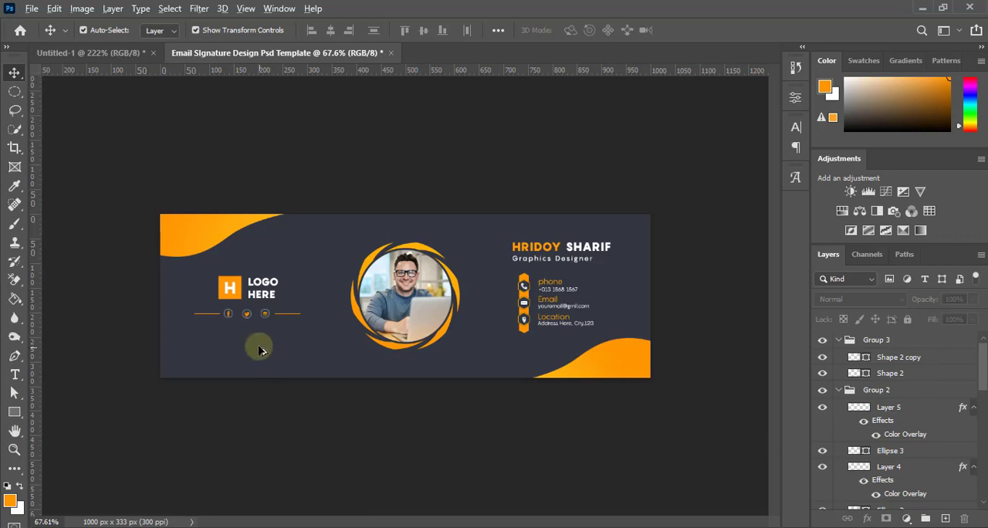
{"action": "scroll", "coordinate": [260, 347], "scroll_direction": "down", "scroll_amount": 5}
{"action": "scroll", "coordinate": [260, 347], "scroll_direction": "up", "scroll_amount": 7}
Reselect the logo, social icons and lines, nudge them 3 px down, and deselect them
{"action": "left_click_drag", "start_coordinate": [299, 343], "coordinate": [274, 333]}
{"action": "left_click", "coordinate": [245, 389]}
{"action": "key", "text": "Down"}
{"action": "key", "text": "Down"}
{"action": "key", "text": "Down"}
{"action": "key", "text": "Down"}
{"action": "key", "text": "Down"}
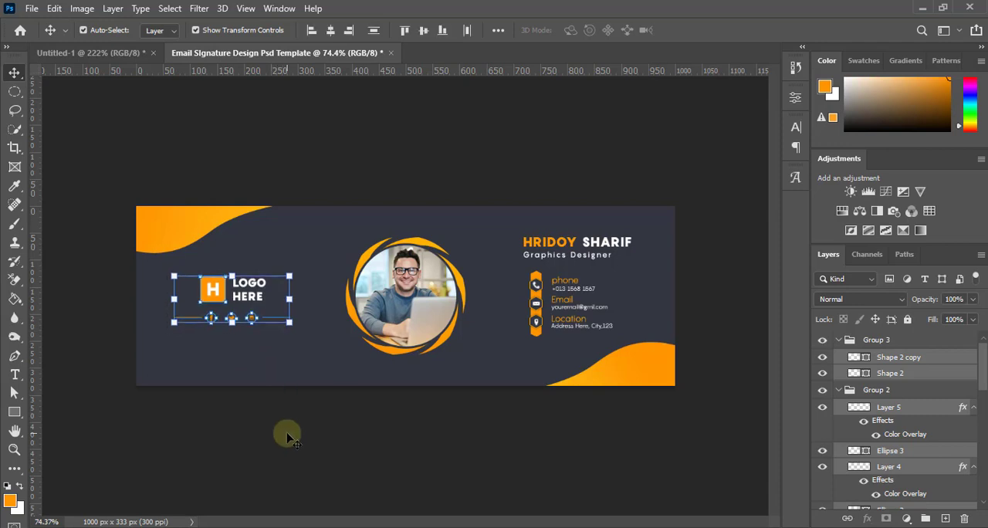
{"action": "left_click", "coordinate": [301, 437]}
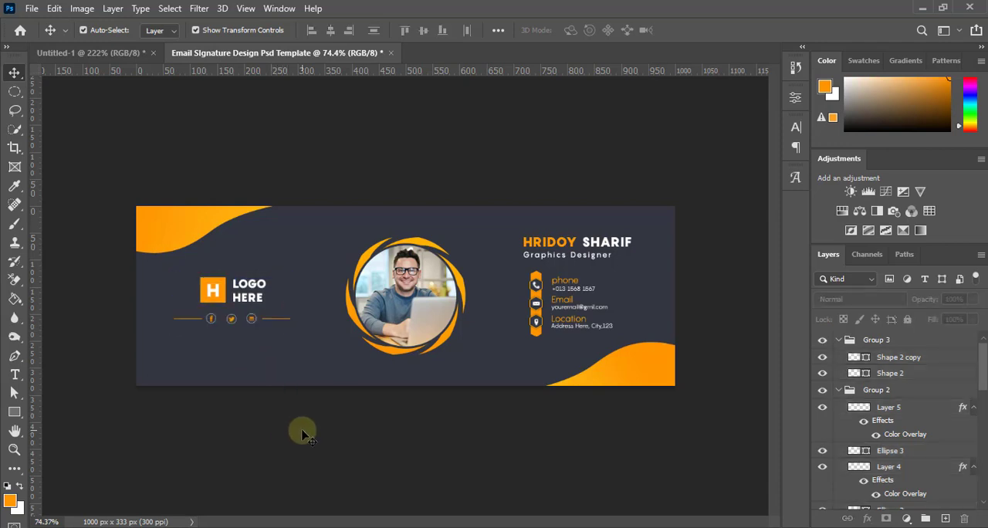
Draw an orange diamond-checker tile custom shape about 31 px square near the banner's lower-left corner and deselect it
{"action": "scroll", "coordinate": [301, 379], "scroll_direction": "down", "scroll_amount": 5}
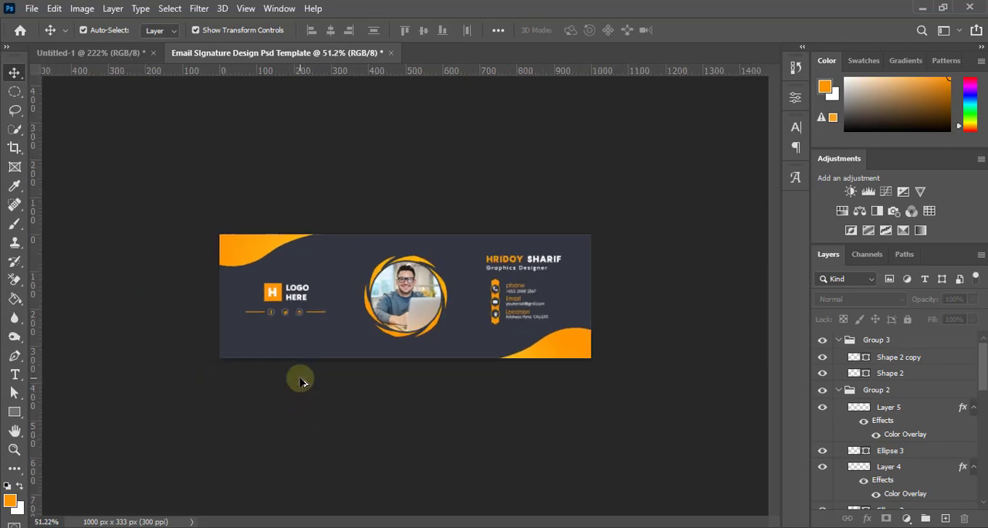
{"action": "scroll", "coordinate": [301, 379], "scroll_direction": "up", "scroll_amount": 6}
{"action": "scroll", "coordinate": [302, 378], "scroll_direction": "up", "scroll_amount": 2}
{"action": "scroll", "coordinate": [302, 375], "scroll_direction": "down", "scroll_amount": 3}
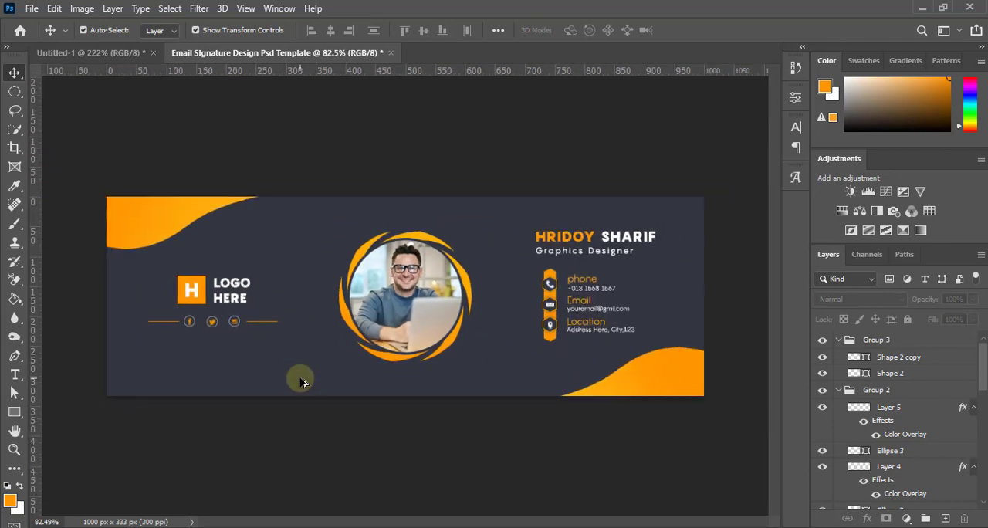
{"action": "scroll", "coordinate": [283, 356], "scroll_direction": "up", "scroll_amount": 3}
{"action": "scroll", "coordinate": [283, 359], "scroll_direction": "down", "scroll_amount": 1}
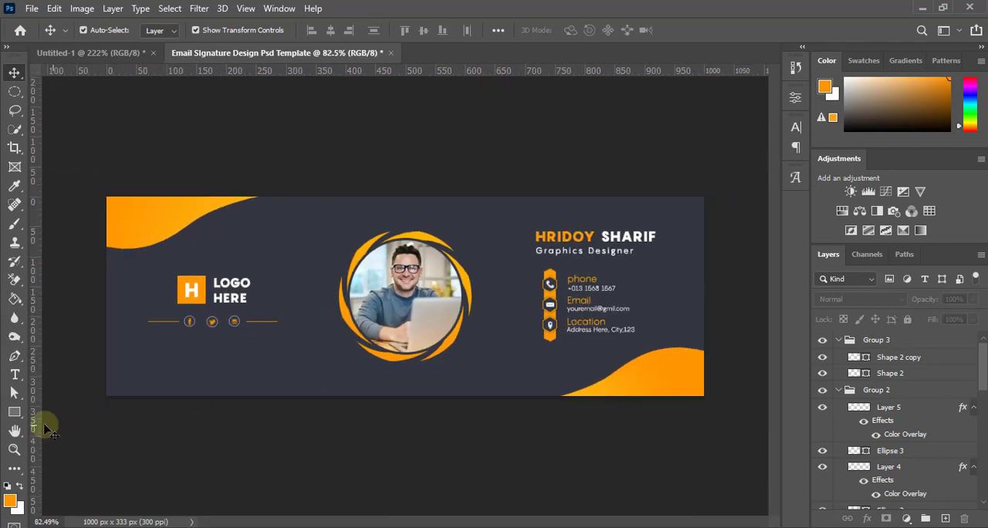
{"action": "left_click", "coordinate": [19, 419]}
{"action": "left_click", "coordinate": [54, 495]}
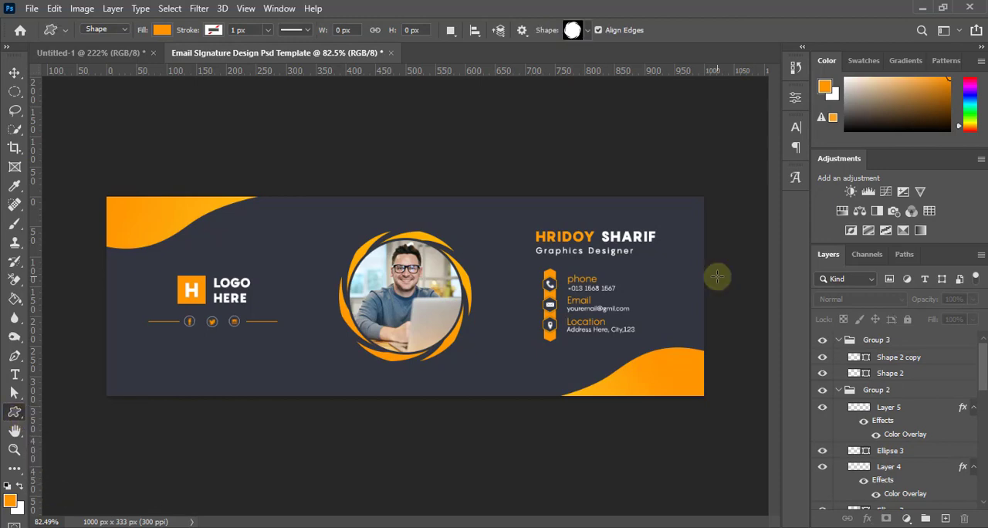
{"action": "left_click", "coordinate": [588, 31]}
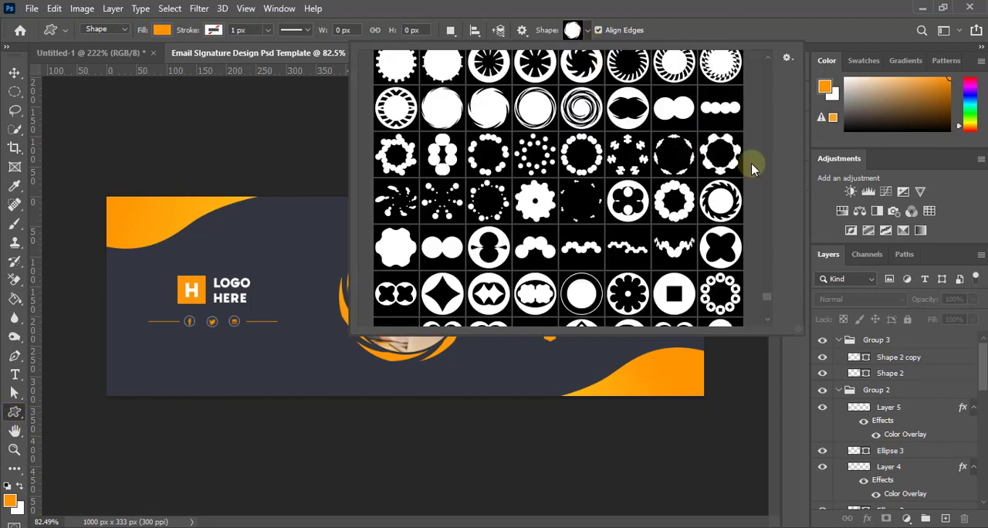
{"action": "left_click_drag", "start_coordinate": [768, 293], "coordinate": [770, 176]}
{"action": "left_click", "coordinate": [544, 144]}
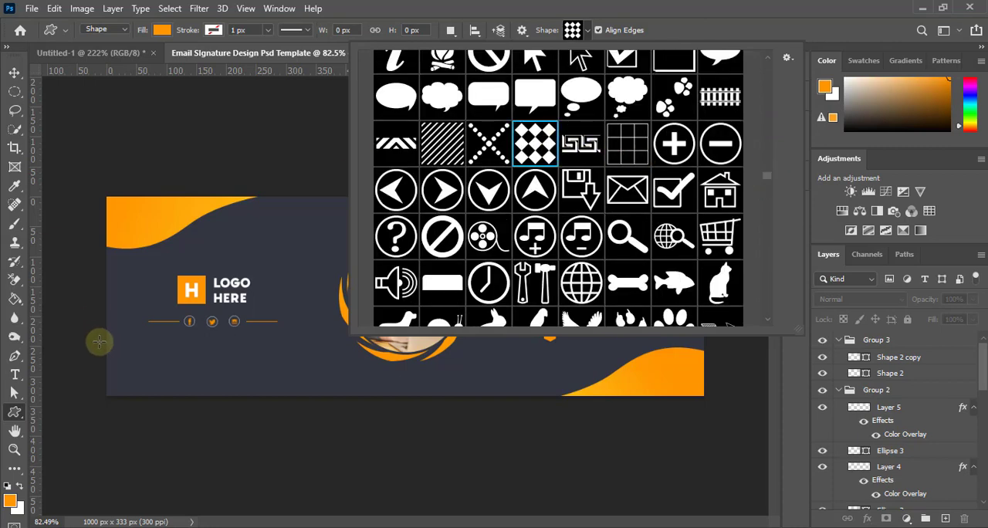
{"action": "left_click_drag", "start_coordinate": [129, 354], "coordinate": [146, 371]}
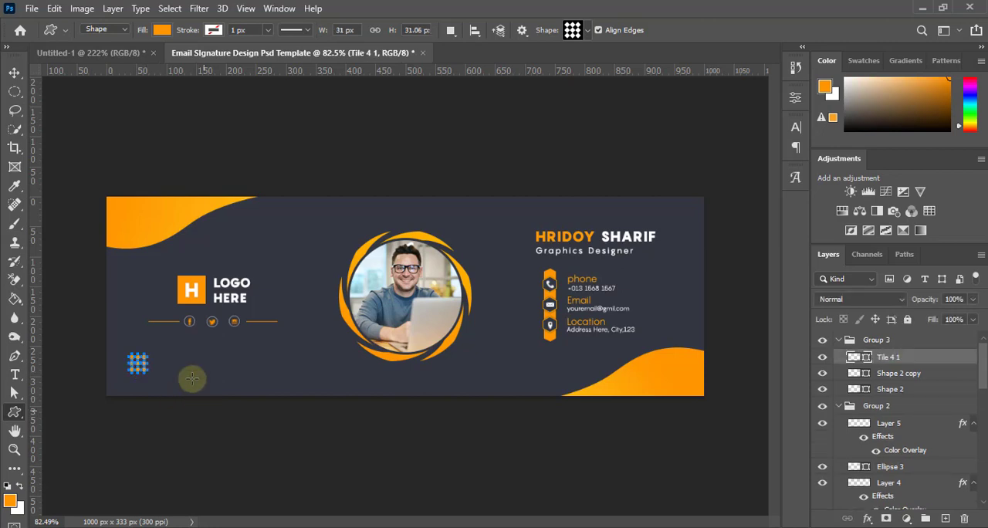
{"action": "left_click", "coordinate": [14, 72]}
{"action": "left_click", "coordinate": [188, 462]}
Duplicate the diamond tile pattern into the banner's upper-right corner, just beyond the name, and deselect it
{"action": "left_click", "coordinate": [142, 363]}
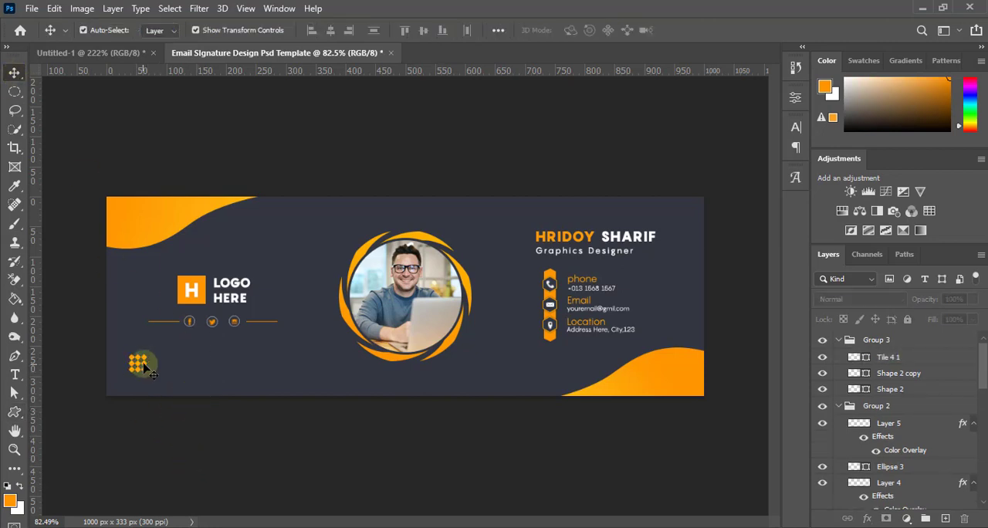
{"action": "scroll", "coordinate": [142, 363], "scroll_direction": "up", "scroll_amount": 3}
{"action": "left_click_drag", "start_coordinate": [103, 369], "coordinate": [756, 162]}
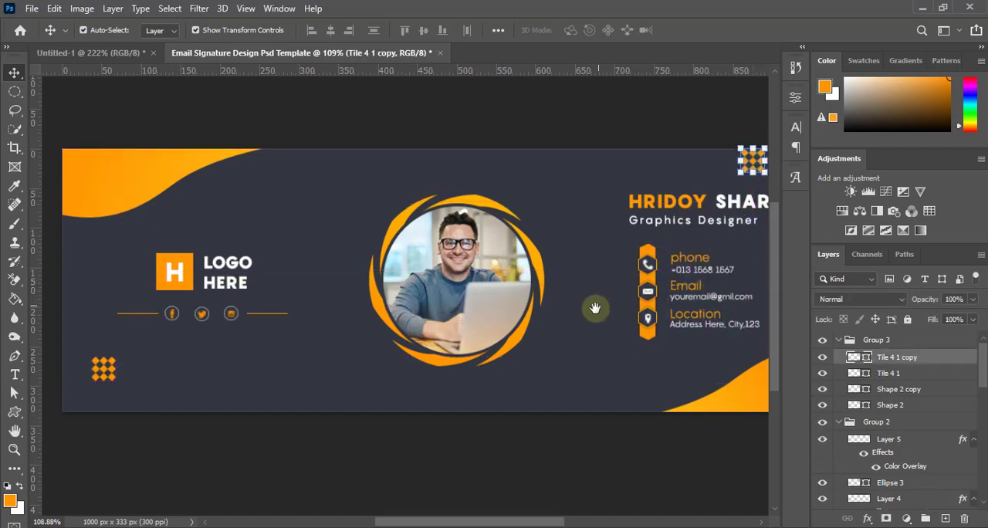
{"action": "left_click_drag", "start_coordinate": [634, 313], "coordinate": [400, 352]}
{"action": "left_click", "coordinate": [677, 294]}
{"action": "left_click_drag", "start_coordinate": [527, 205], "coordinate": [589, 225]}
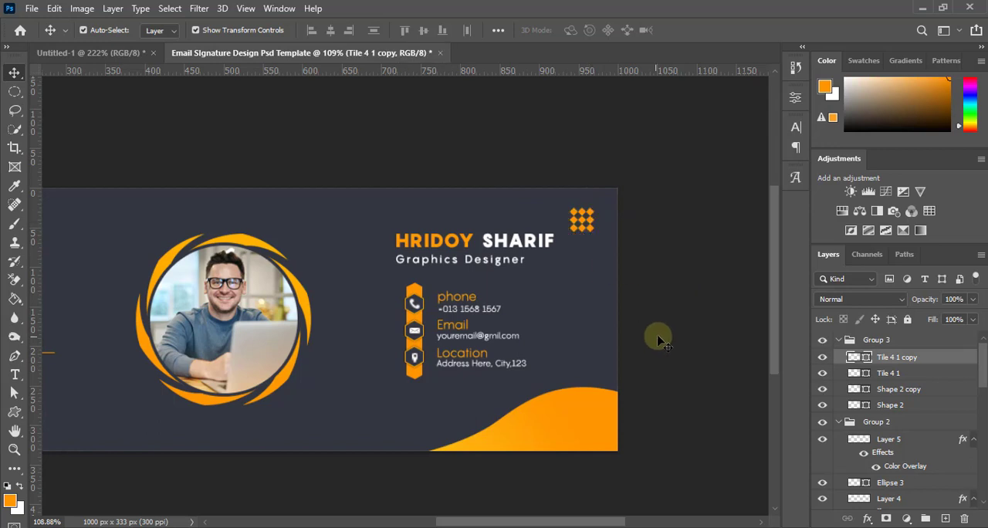
{"action": "left_click", "coordinate": [661, 340]}
Examine the whole banner's layout and balance at different zoom levels
{"action": "scroll", "coordinate": [661, 339], "scroll_direction": "down", "scroll_amount": 5}
{"action": "scroll", "coordinate": [676, 340], "scroll_direction": "down", "scroll_amount": 1}
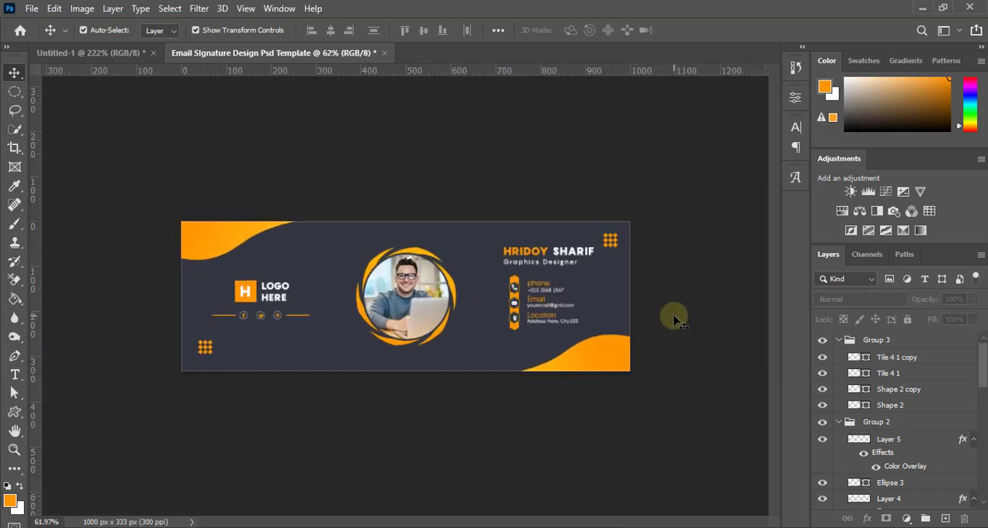
{"action": "scroll", "coordinate": [677, 320], "scroll_direction": "down", "scroll_amount": 1}
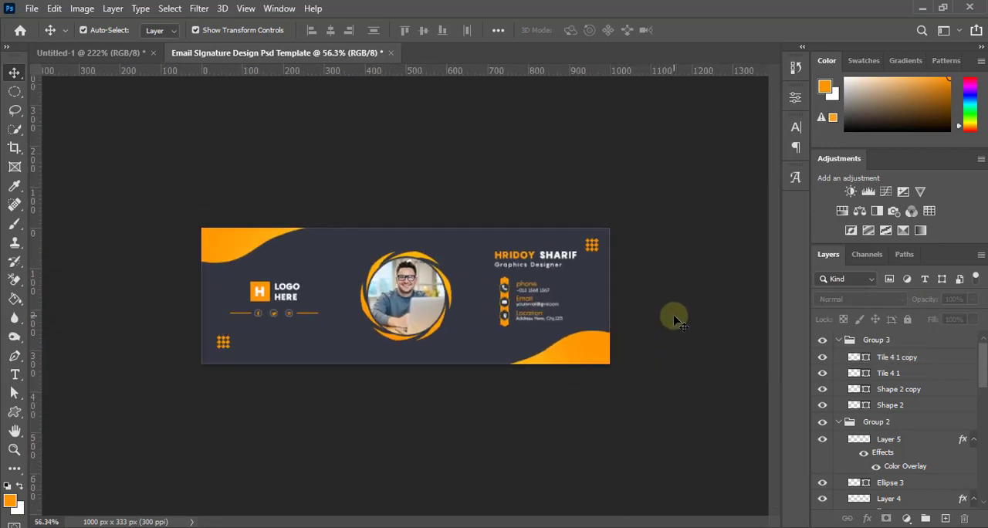
{"action": "scroll", "coordinate": [674, 319], "scroll_direction": "up", "scroll_amount": 2}
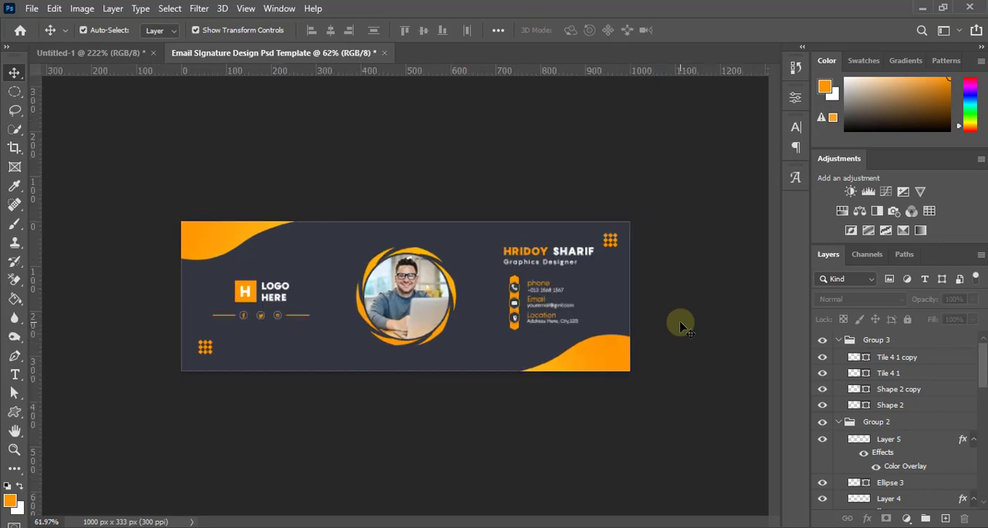
{"action": "scroll", "coordinate": [683, 326], "scroll_direction": "up", "scroll_amount": 1}
{"action": "scroll", "coordinate": [698, 318], "scroll_direction": "up", "scroll_amount": 1}
{"action": "scroll", "coordinate": [698, 312], "scroll_direction": "down", "scroll_amount": 2}
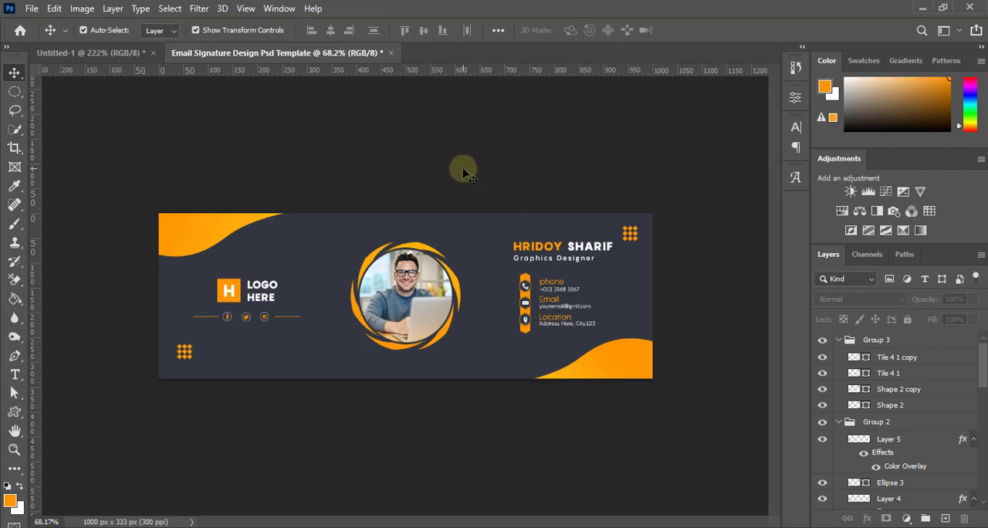
{"action": "scroll", "coordinate": [463, 169], "scroll_direction": "down", "scroll_amount": 3}
{"action": "scroll", "coordinate": [473, 192], "scroll_direction": "up", "scroll_amount": 5}
{"action": "scroll", "coordinate": [473, 192], "scroll_direction": "down", "scroll_amount": 1}
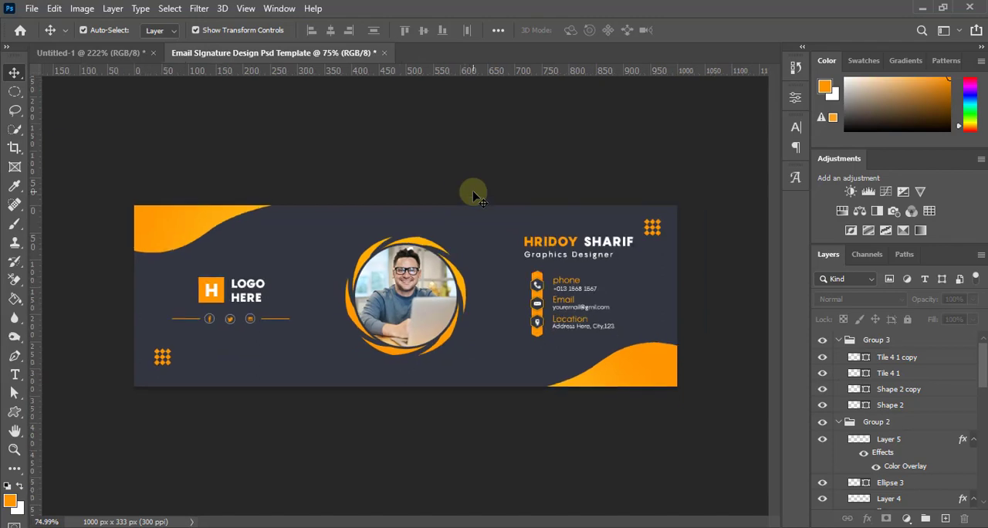
Check how the name and contact block are spaced between the portrait and the upper-right diamond tiles
{"action": "scroll", "coordinate": [473, 192], "scroll_direction": "up", "scroll_amount": 1}
{"action": "scroll", "coordinate": [473, 192], "scroll_direction": "down", "scroll_amount": 1}
{"action": "scroll", "coordinate": [425, 353], "scroll_direction": "down", "scroll_amount": 2}
{"action": "scroll", "coordinate": [409, 432], "scroll_direction": "up", "scroll_amount": 1}
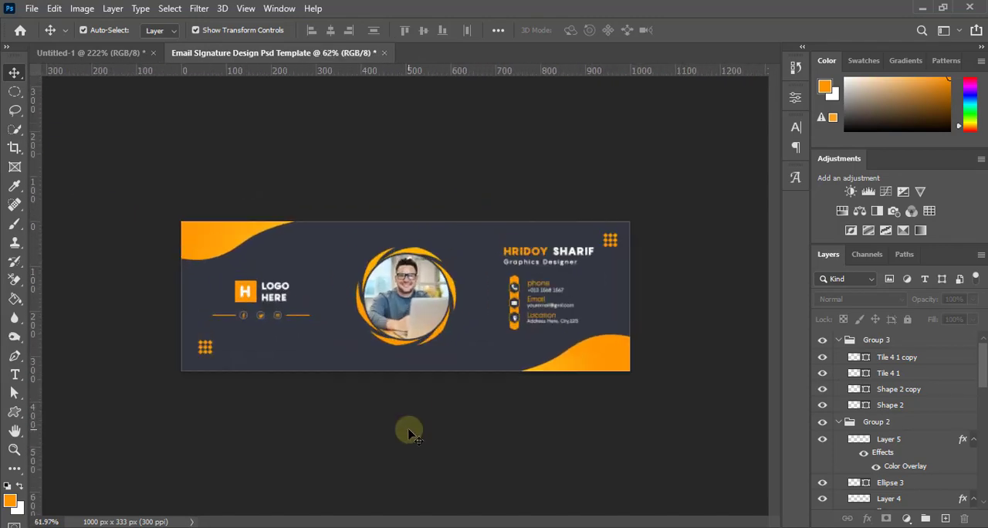
{"action": "scroll", "coordinate": [409, 432], "scroll_direction": "up", "scroll_amount": 3}
{"action": "scroll", "coordinate": [409, 432], "scroll_direction": "down", "scroll_amount": 3}
{"action": "scroll", "coordinate": [409, 432], "scroll_direction": "up", "scroll_amount": 1}
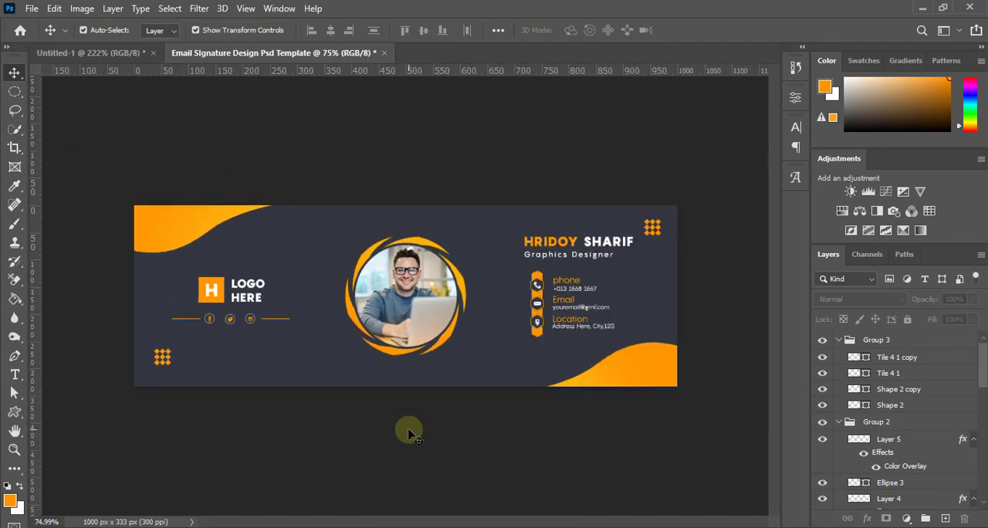
{"action": "scroll", "coordinate": [408, 430], "scroll_direction": "up", "scroll_amount": 2}
{"action": "scroll", "coordinate": [408, 429], "scroll_direction": "down", "scroll_amount": 1}
{"action": "scroll", "coordinate": [408, 430], "scroll_direction": "up", "scroll_amount": 1}
{"action": "scroll", "coordinate": [409, 430], "scroll_direction": "down", "scroll_amount": 2}
Select the name, job title and contact block together, nudge them about 10 px to the left, and deselect them
{"action": "left_click_drag", "start_coordinate": [510, 177], "coordinate": [665, 389]}
{"action": "key", "text": "Left"}
{"action": "key", "text": "Left"}
{"action": "key", "text": "Left"}
{"action": "key", "text": "Left"}
{"action": "key", "text": "Left"}
{"action": "key", "text": "Left"}
{"action": "key", "text": "Left"}
{"action": "key", "text": "Left"}
{"action": "key", "text": "Left"}
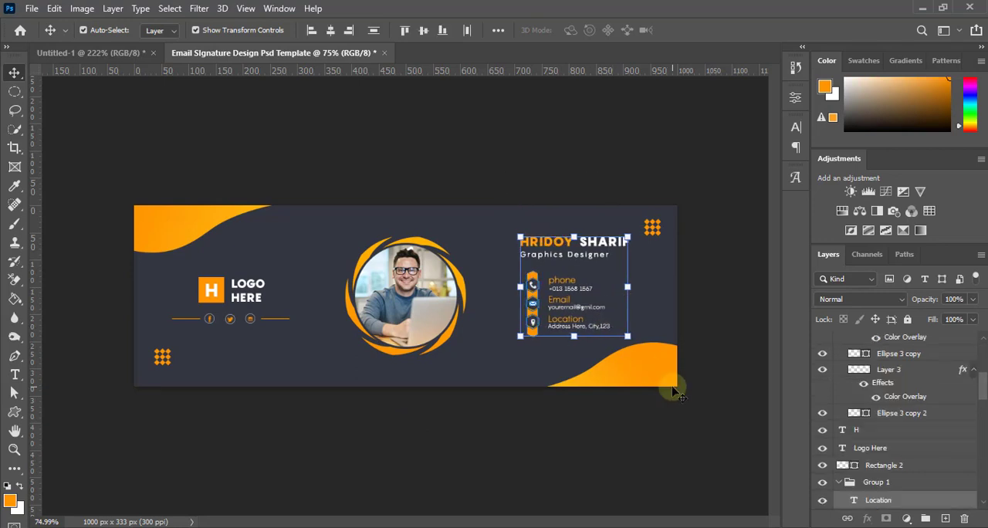
{"action": "left_click", "coordinate": [690, 411]}
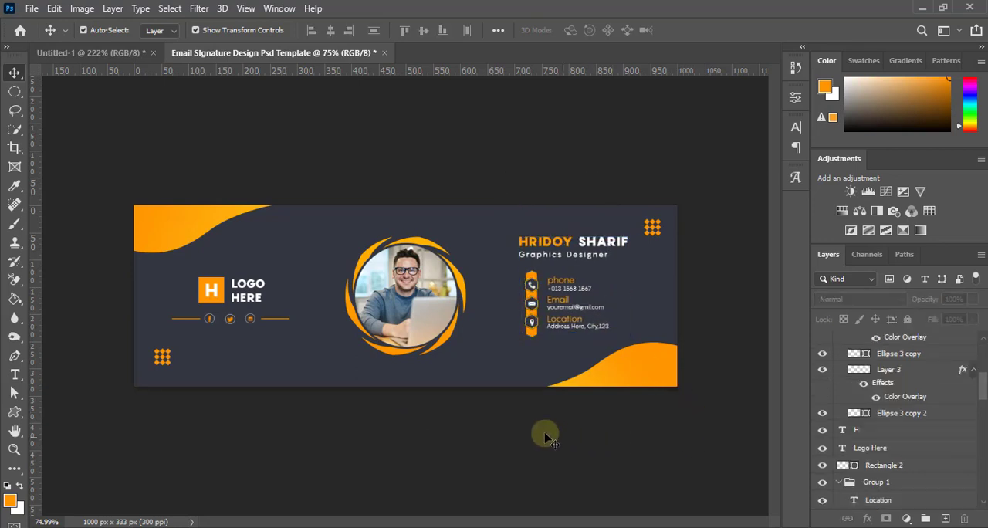
Review the whole banner's balance with the name and contact block in their shifted position
{"action": "scroll", "coordinate": [540, 433], "scroll_direction": "down", "scroll_amount": 3}
{"action": "scroll", "coordinate": [563, 409], "scroll_direction": "up", "scroll_amount": 3}
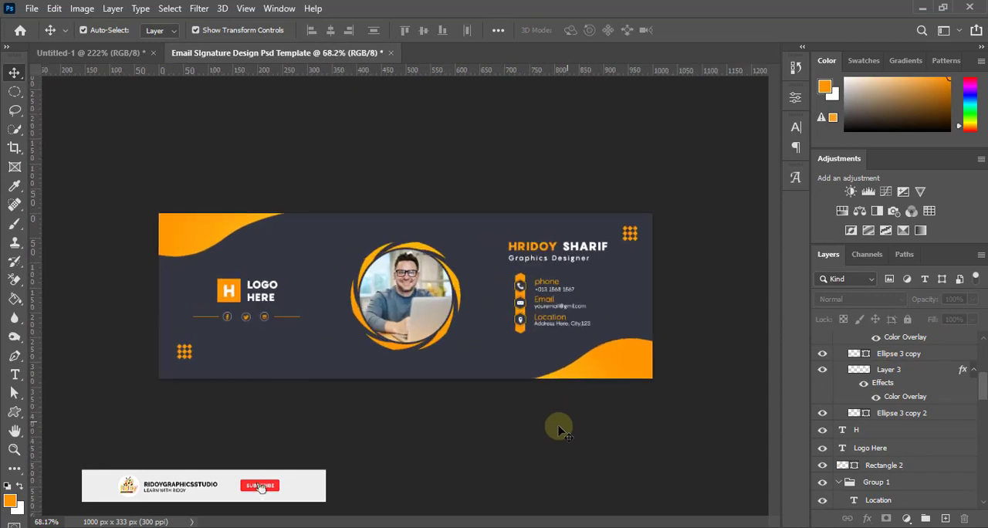
{"action": "scroll", "coordinate": [291, 431], "scroll_direction": "up", "scroll_amount": 1}
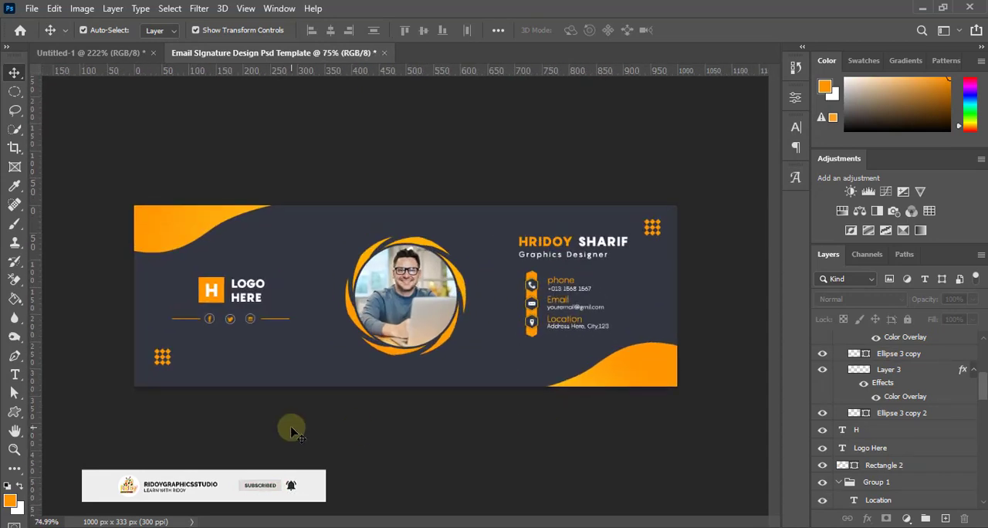
{"action": "scroll", "coordinate": [291, 432], "scroll_direction": "down", "scroll_amount": 2}
{"action": "scroll", "coordinate": [291, 431], "scroll_direction": "up", "scroll_amount": 2}
{"action": "scroll", "coordinate": [293, 428], "scroll_direction": "down", "scroll_amount": 1}
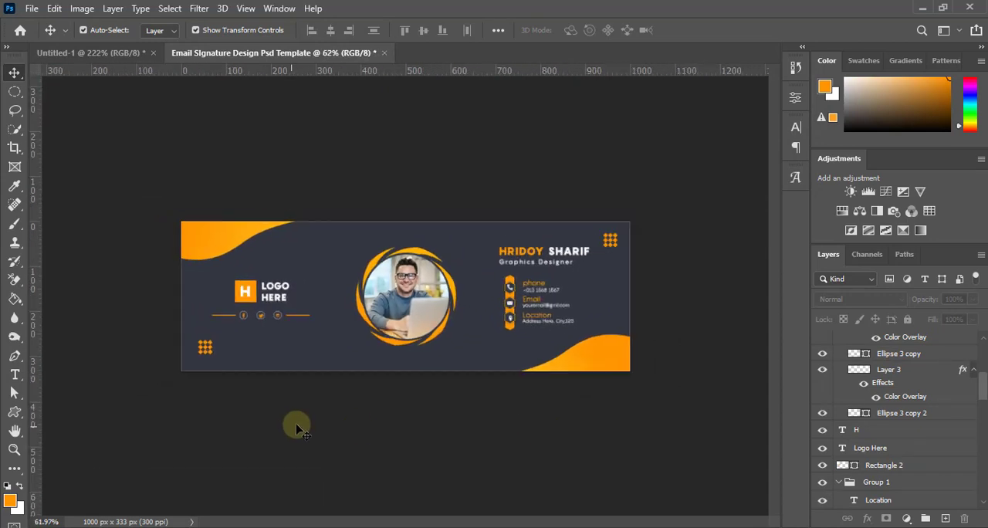
{"action": "scroll", "coordinate": [430, 390], "scroll_direction": "up", "scroll_amount": 1}
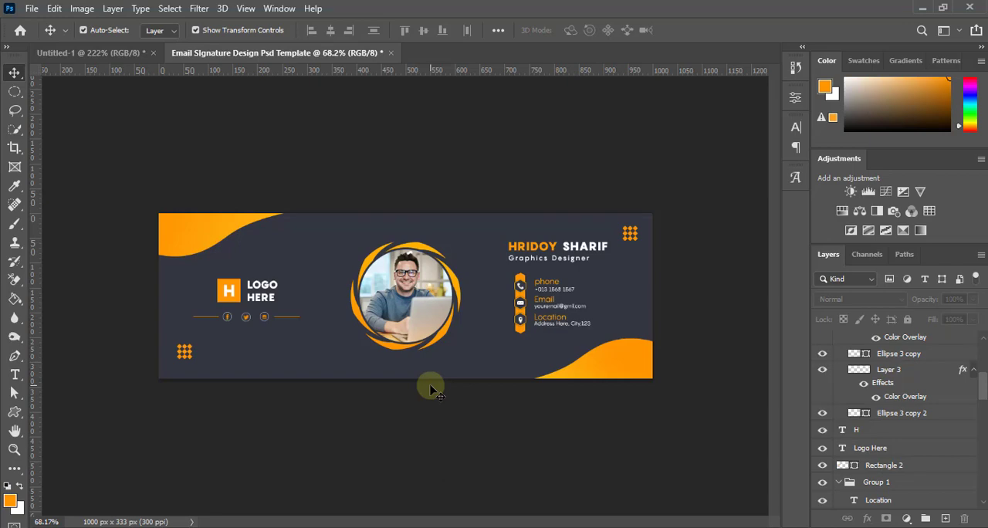